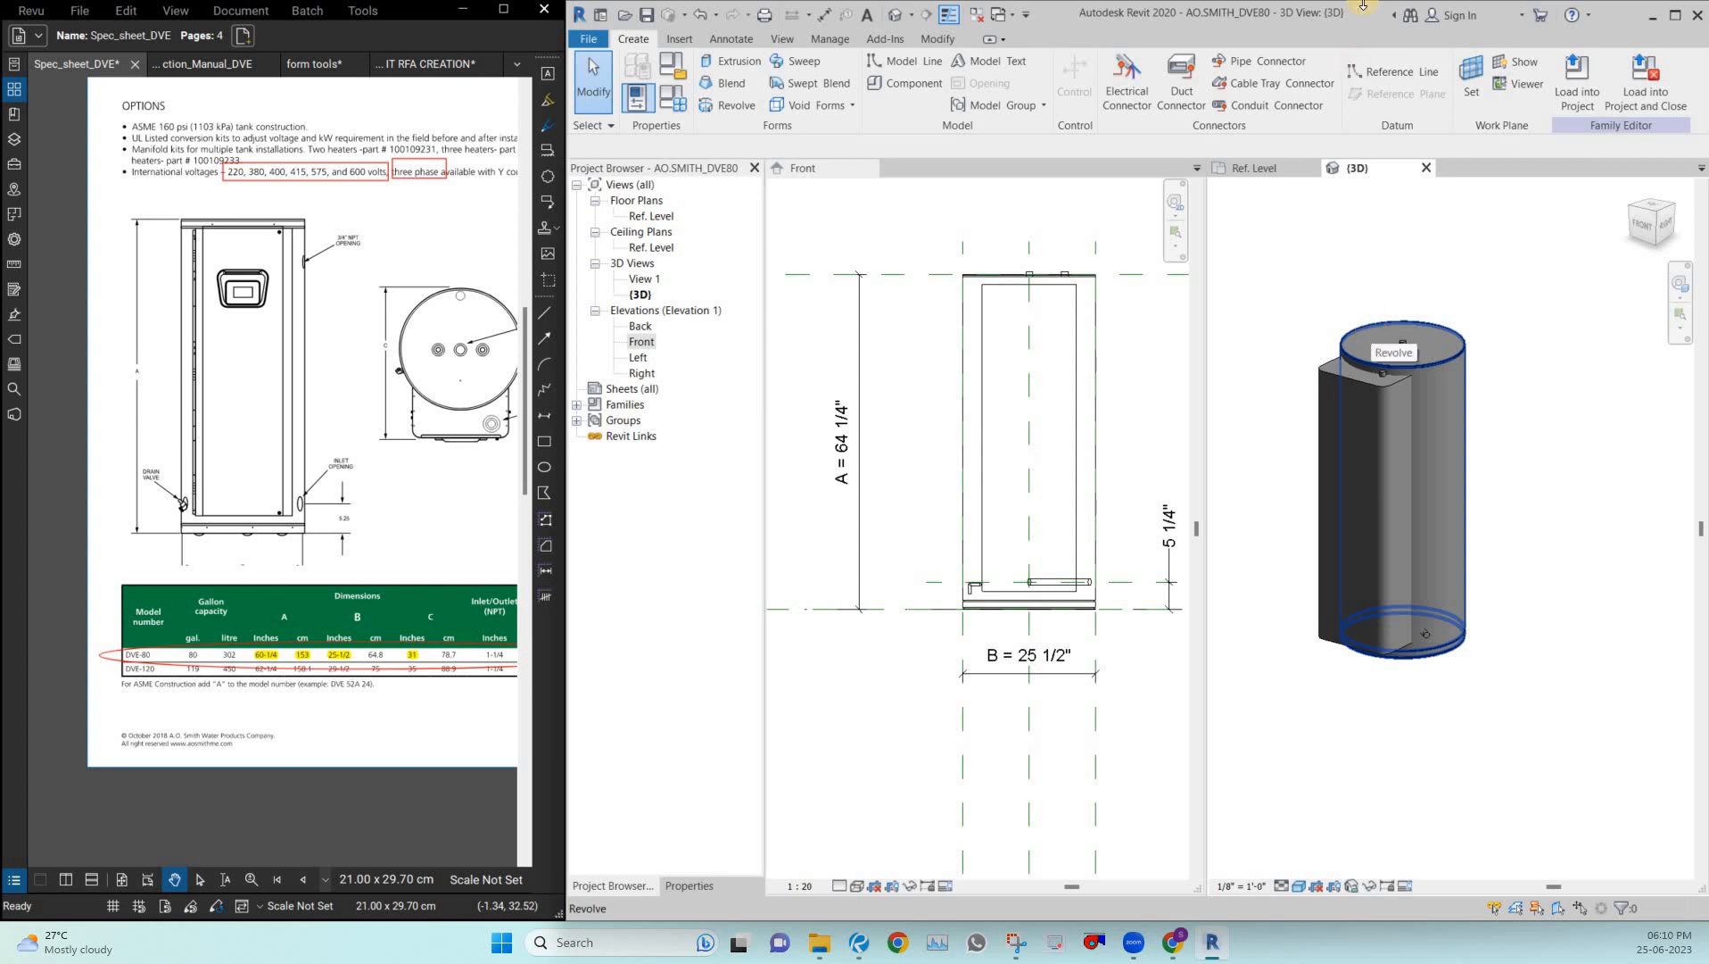
# Place a pipe connector on the face of the inlet stub near the base of the tank.
pyautogui.scroll(5, 272, 543)
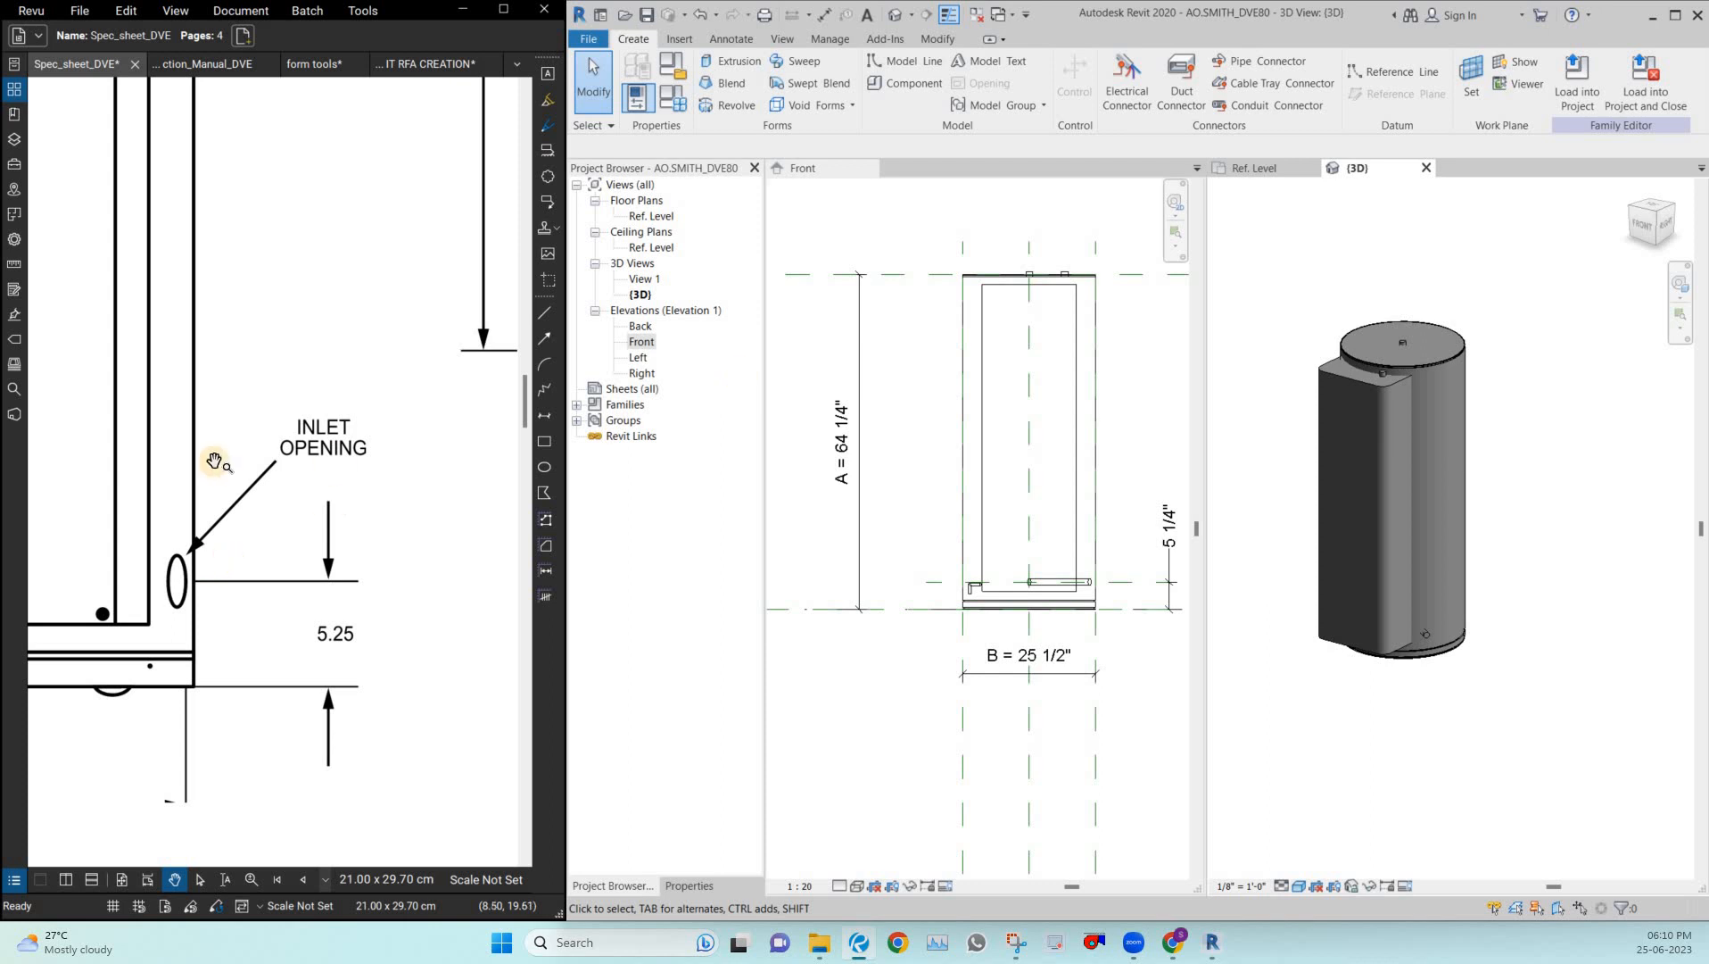
pyautogui.click(1251, 75)
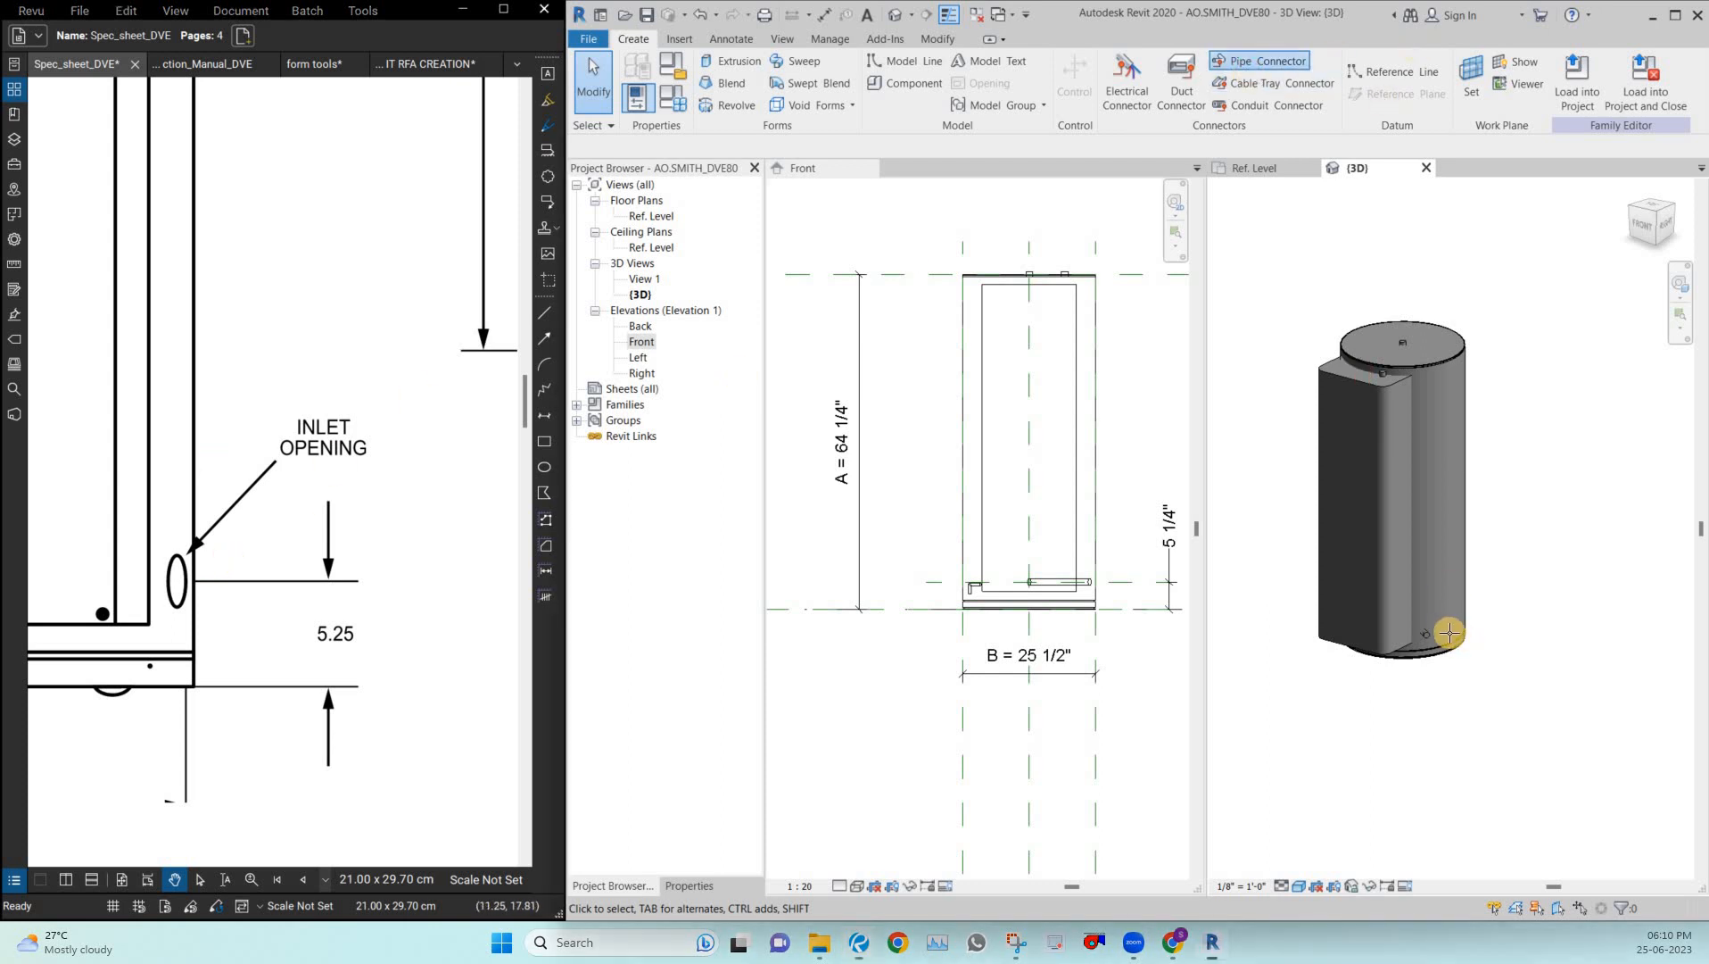
pyautogui.scroll(4, 1398, 641)
pyautogui.click(1435, 653)
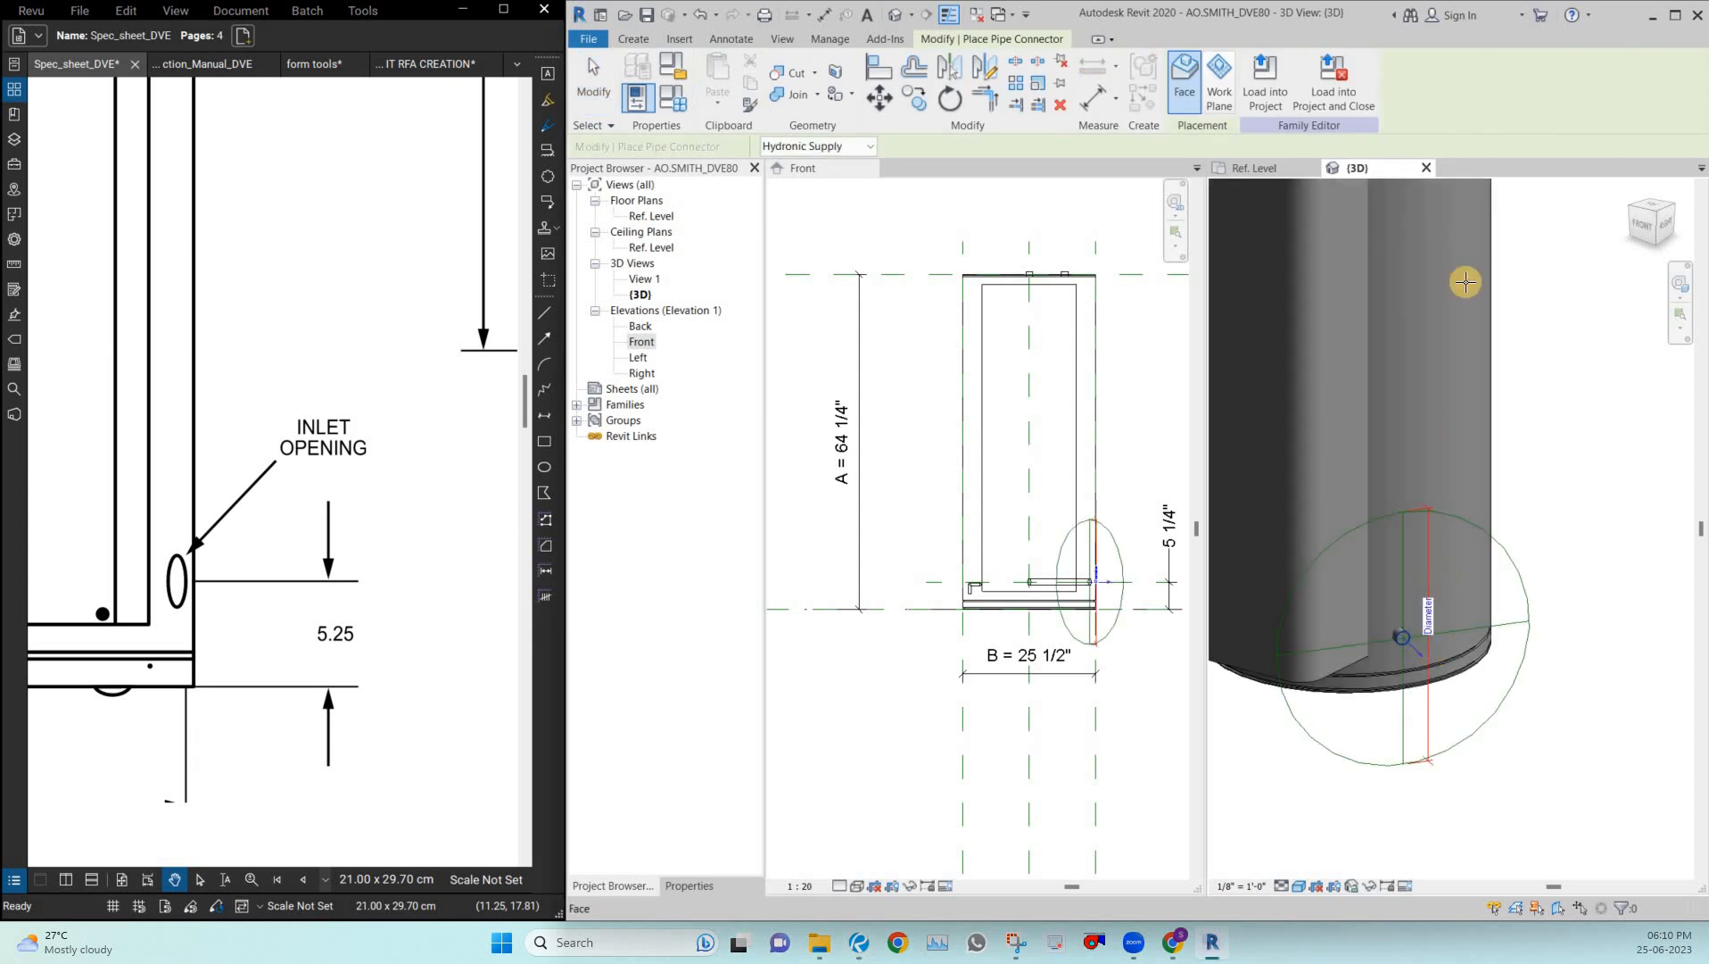
pyautogui.scroll(-4, 1446, 259)
pyautogui.press('Escape')
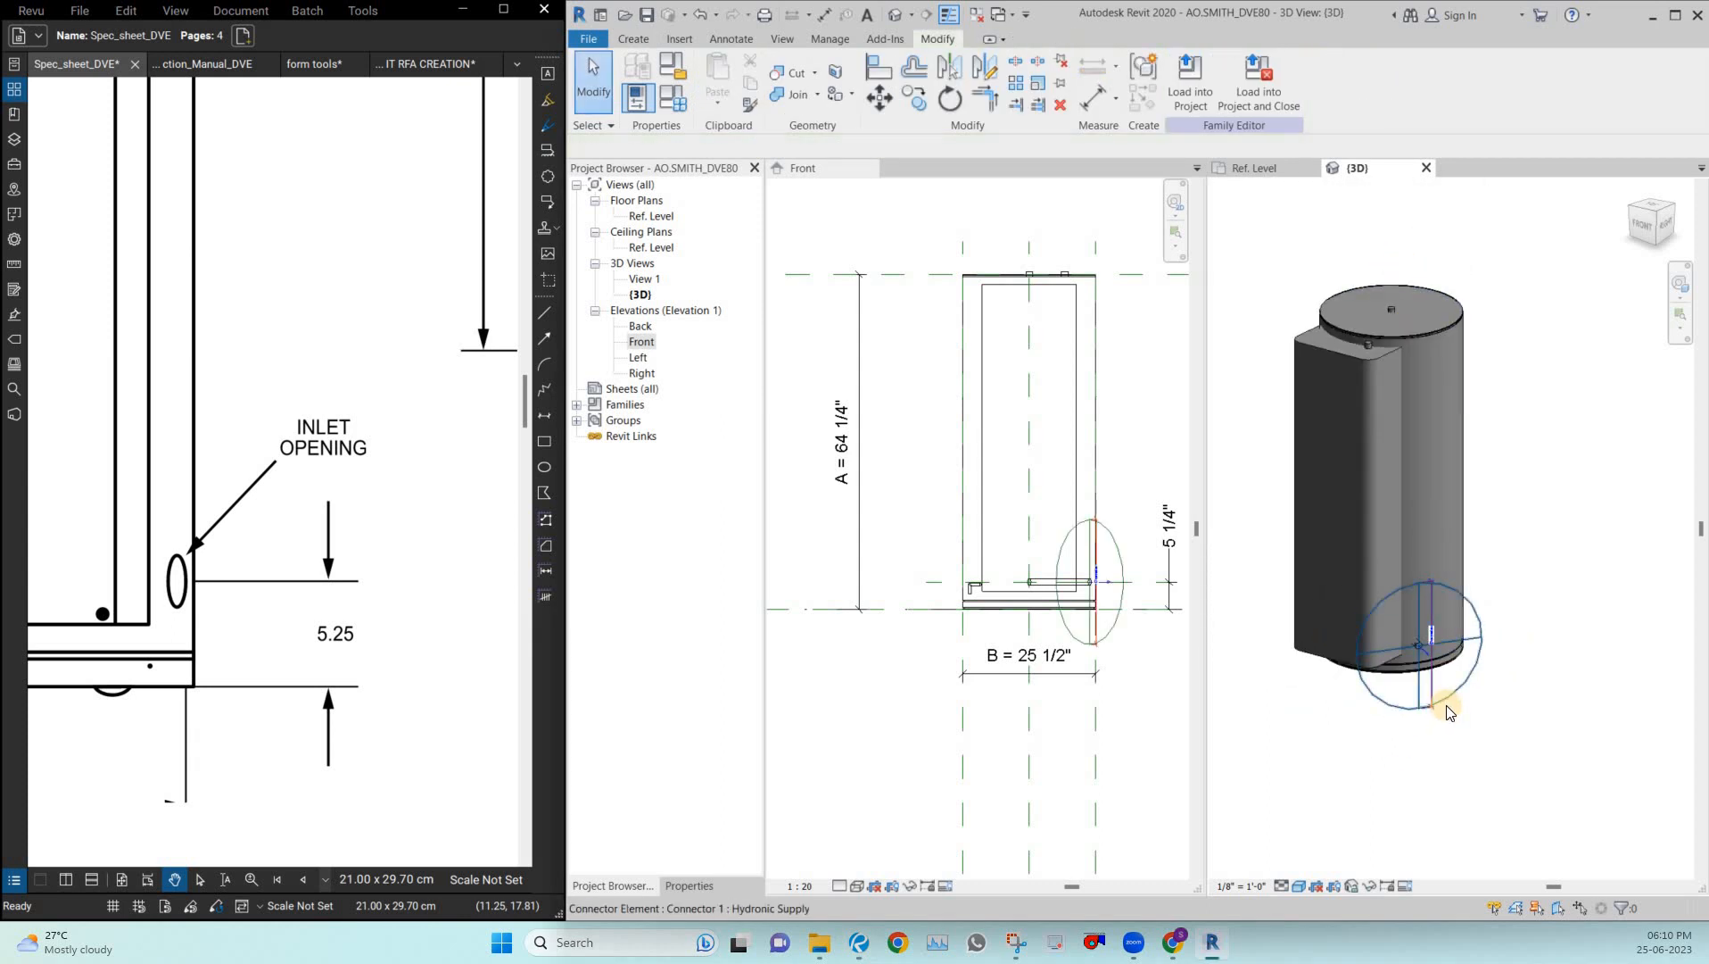
# Set the inlet connector's diameter to 1.25" to match the Inlet/Outlet (NPT) size in the spec sheet table.
pyautogui.click(1446, 709)
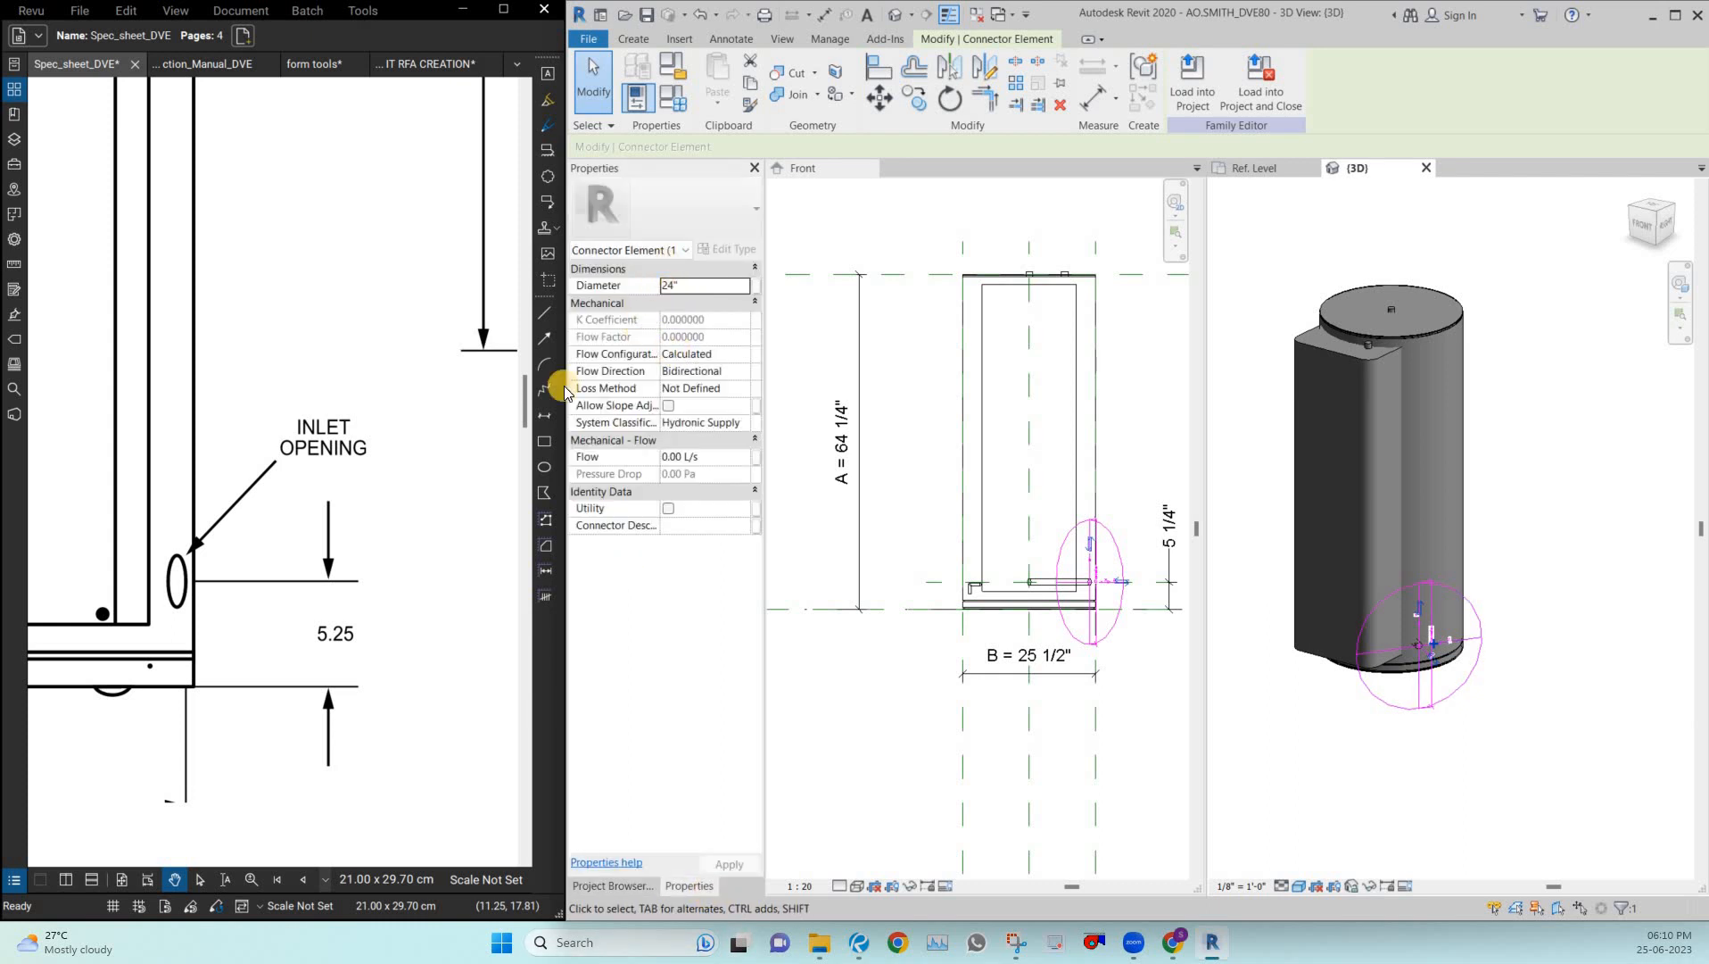
pyautogui.scroll(-6, 310, 473)
pyautogui.scroll(3, 392, 571)
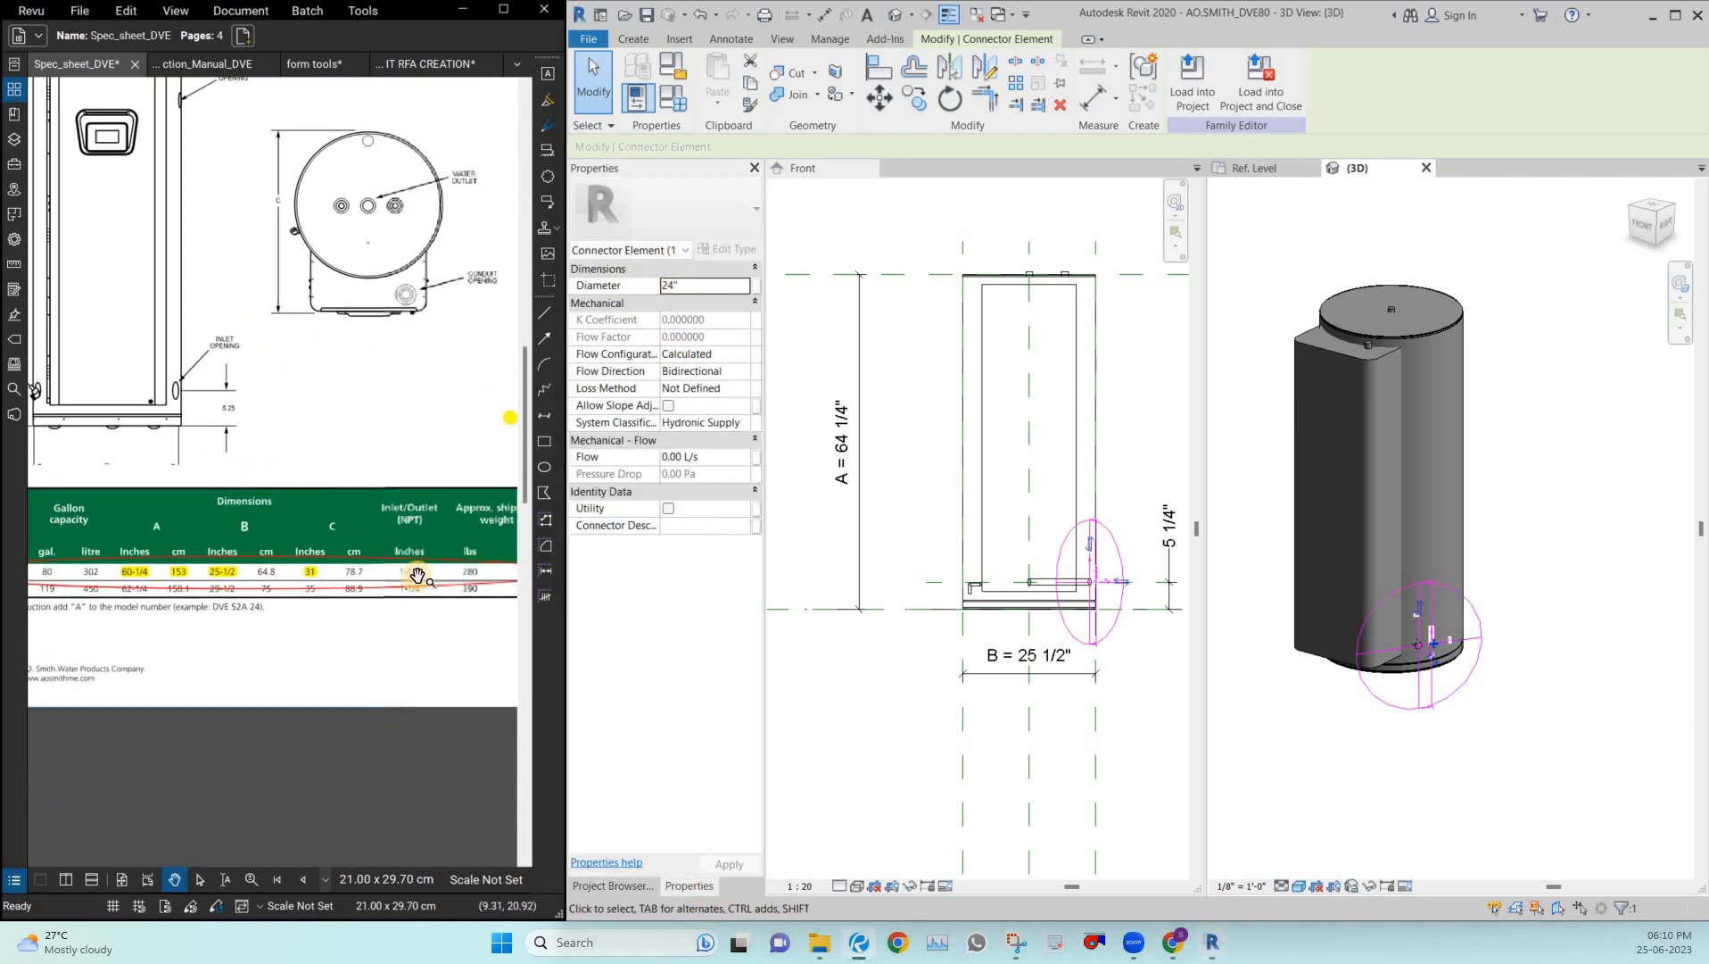
pyautogui.scroll(2, 428, 571)
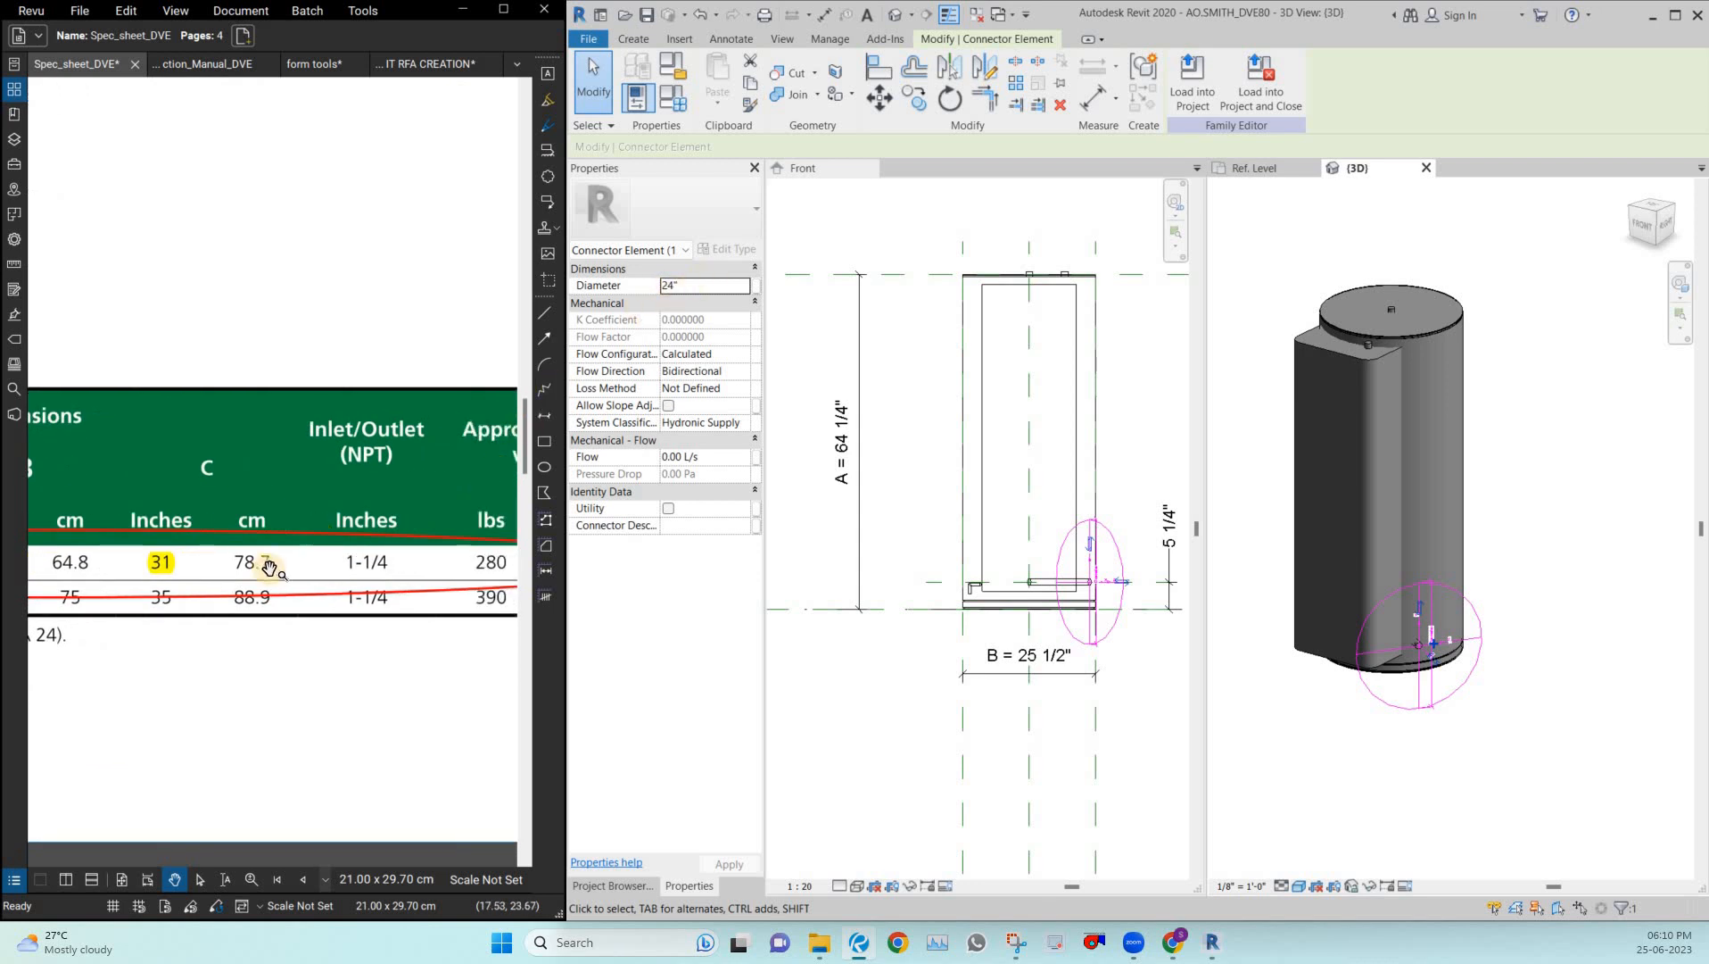
pyautogui.click(711, 283)
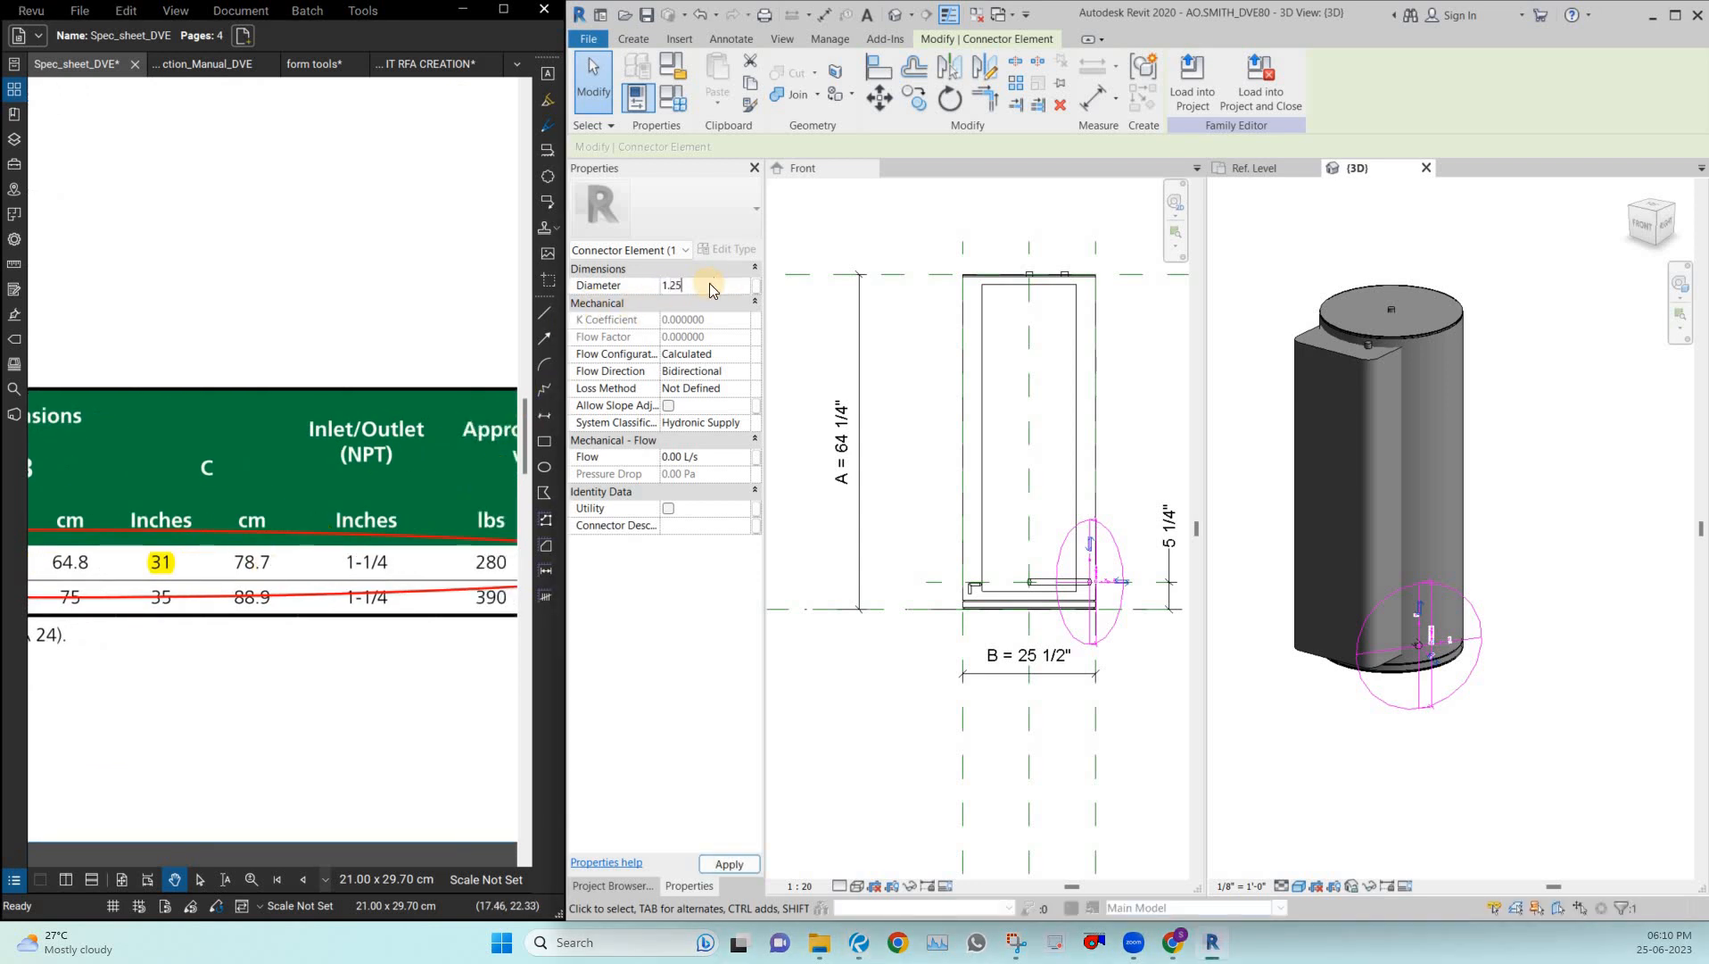
# Set the inlet connector's flow direction to In and its system classification to Domestic Cold Water.
pyautogui.scroll(5, 1359, 670)
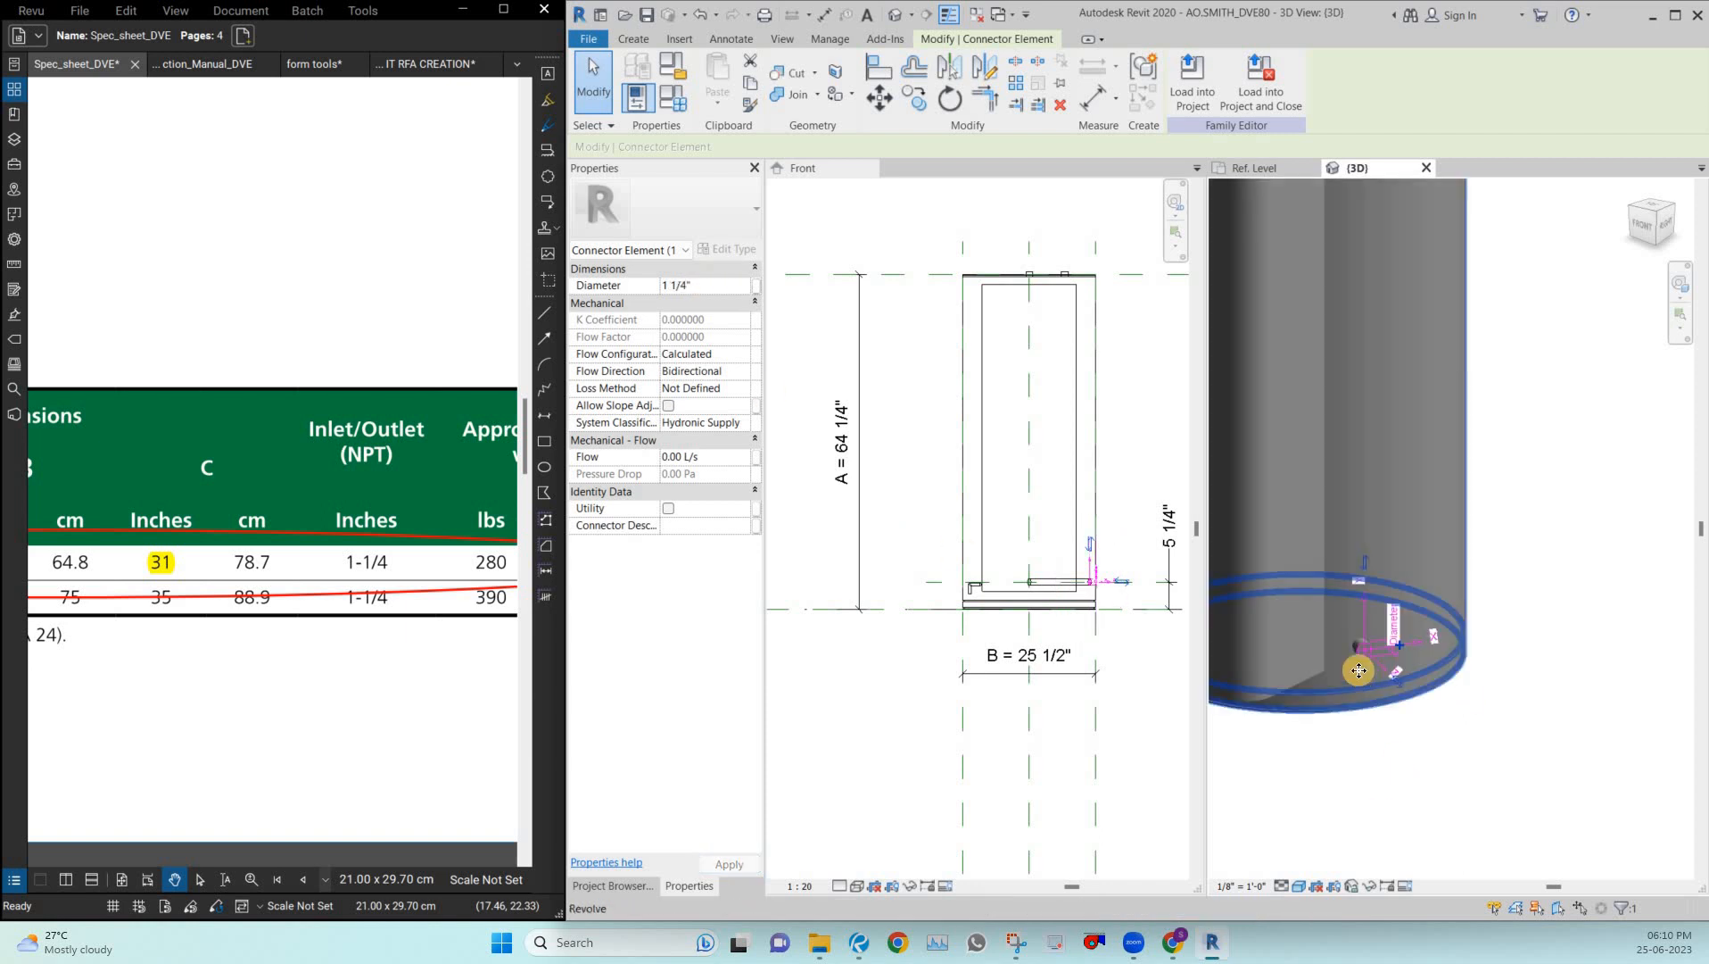
pyautogui.scroll(3, 1359, 670)
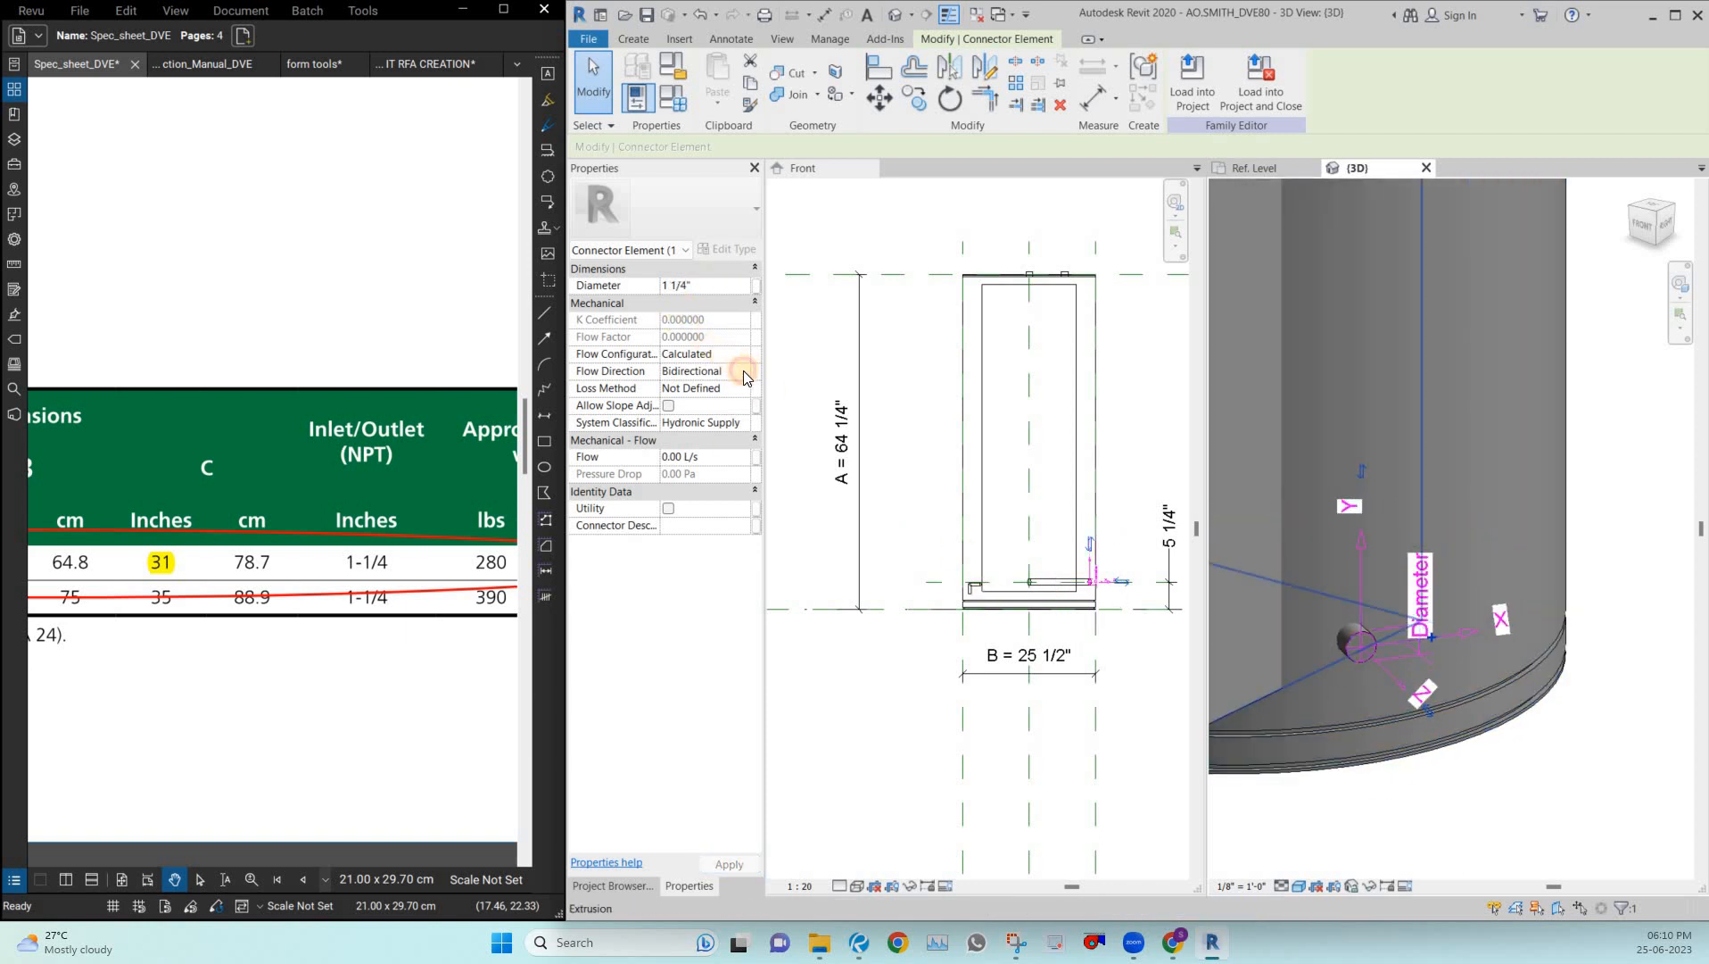
pyautogui.click(742, 370)
pyautogui.click(743, 372)
pyautogui.click(700, 404)
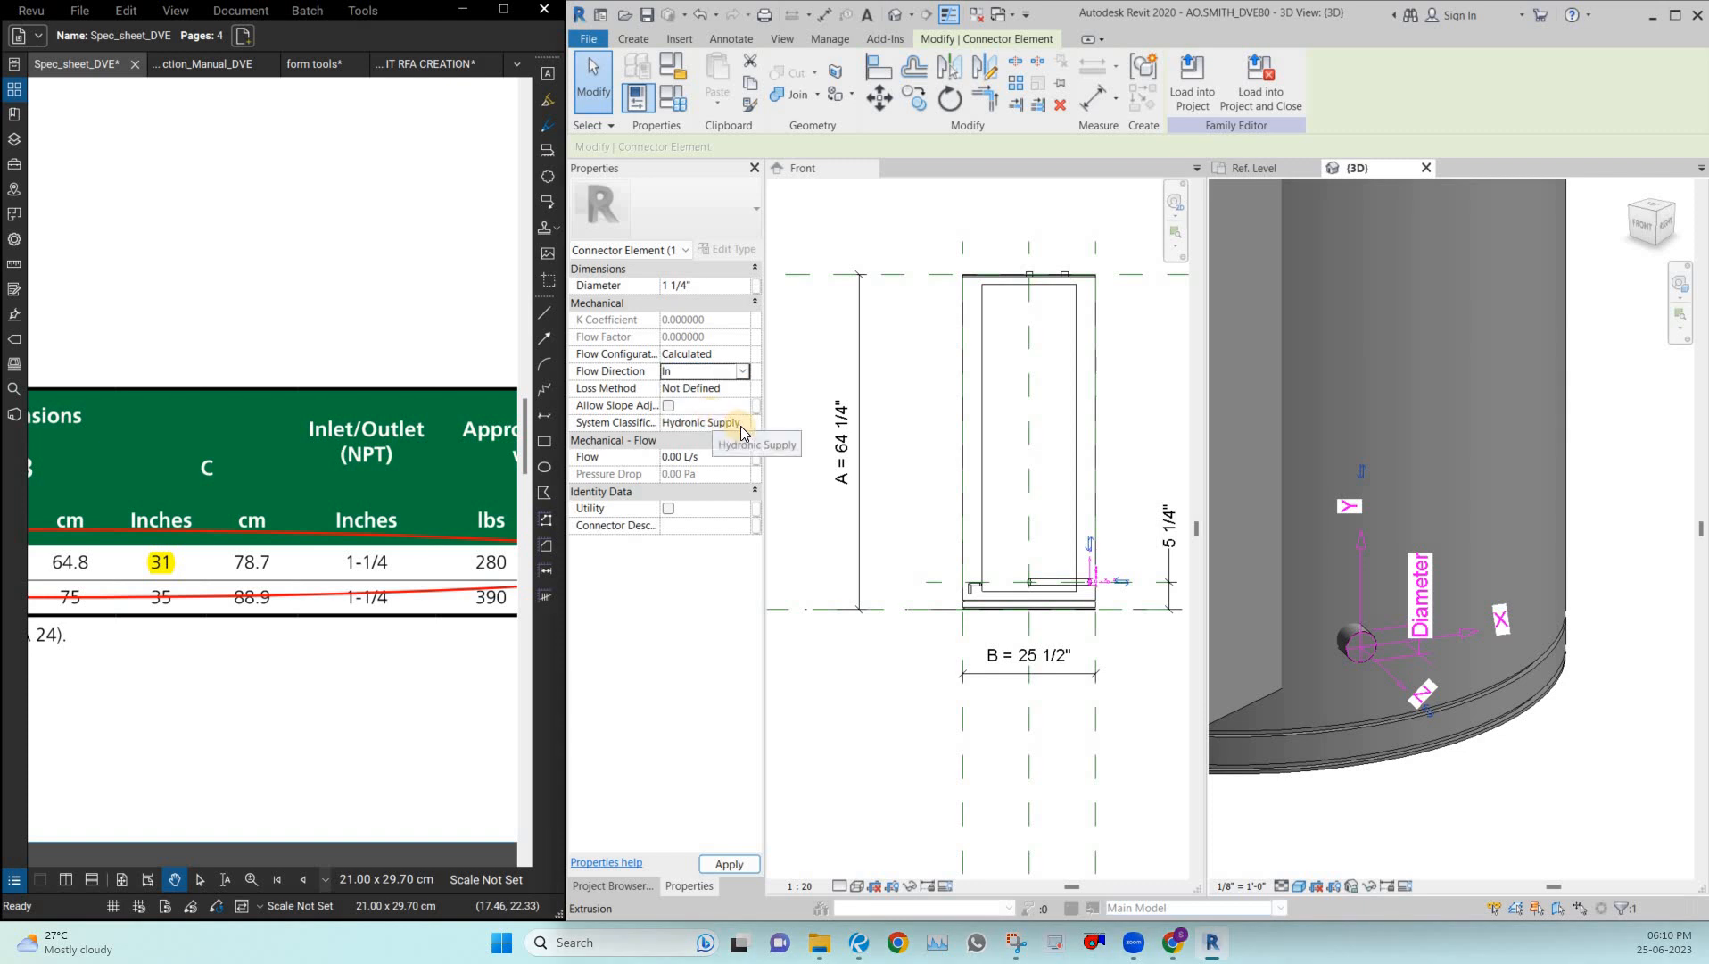
pyautogui.click(741, 426)
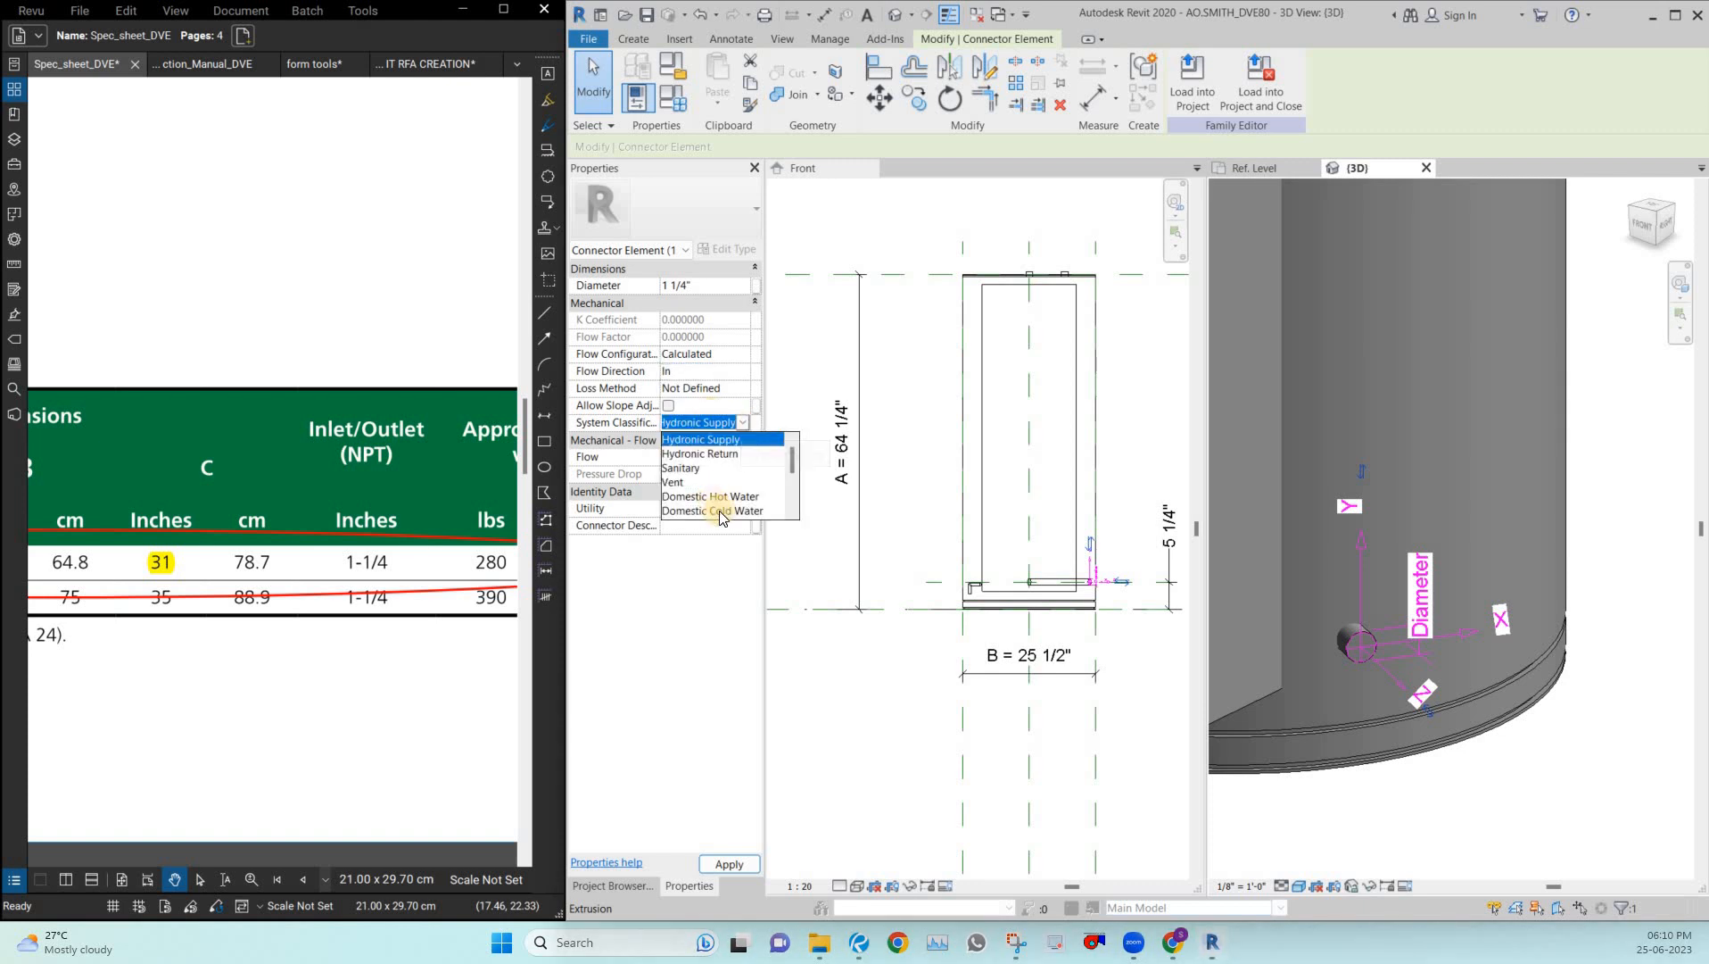
pyautogui.click(720, 513)
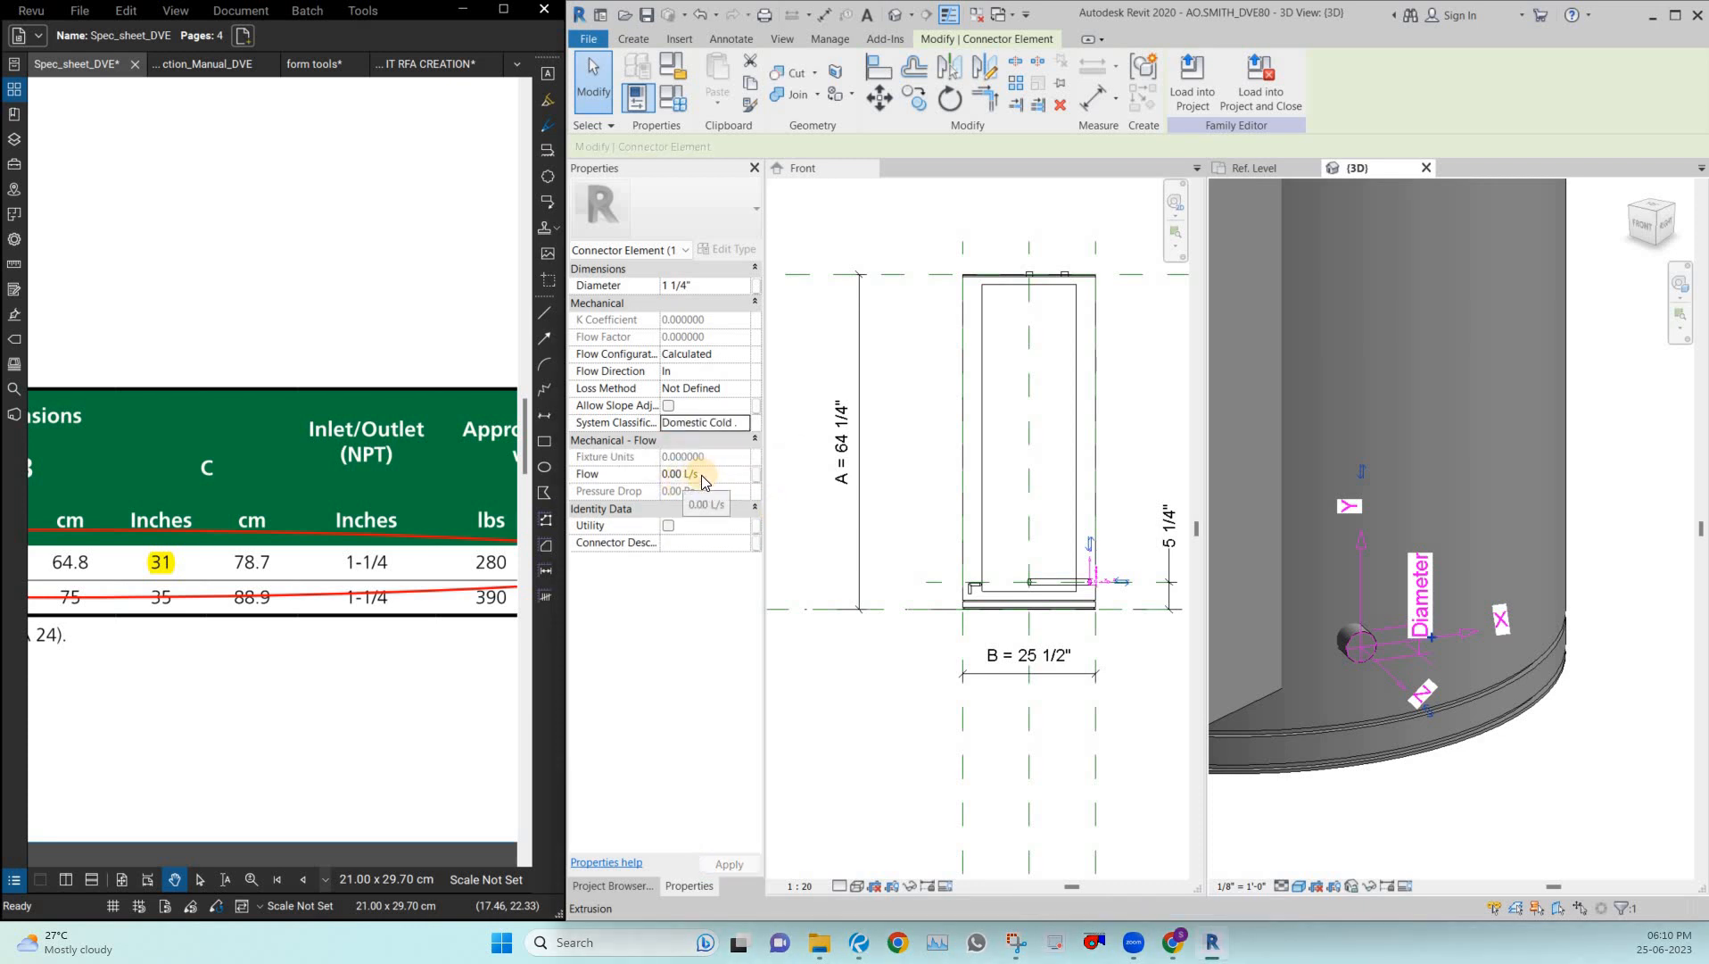
# Place a pipe connector on the water outlet stub at the centre of the tank's top, checking its position against the spec sheet.
pyautogui.scroll(-3, 282, 620)
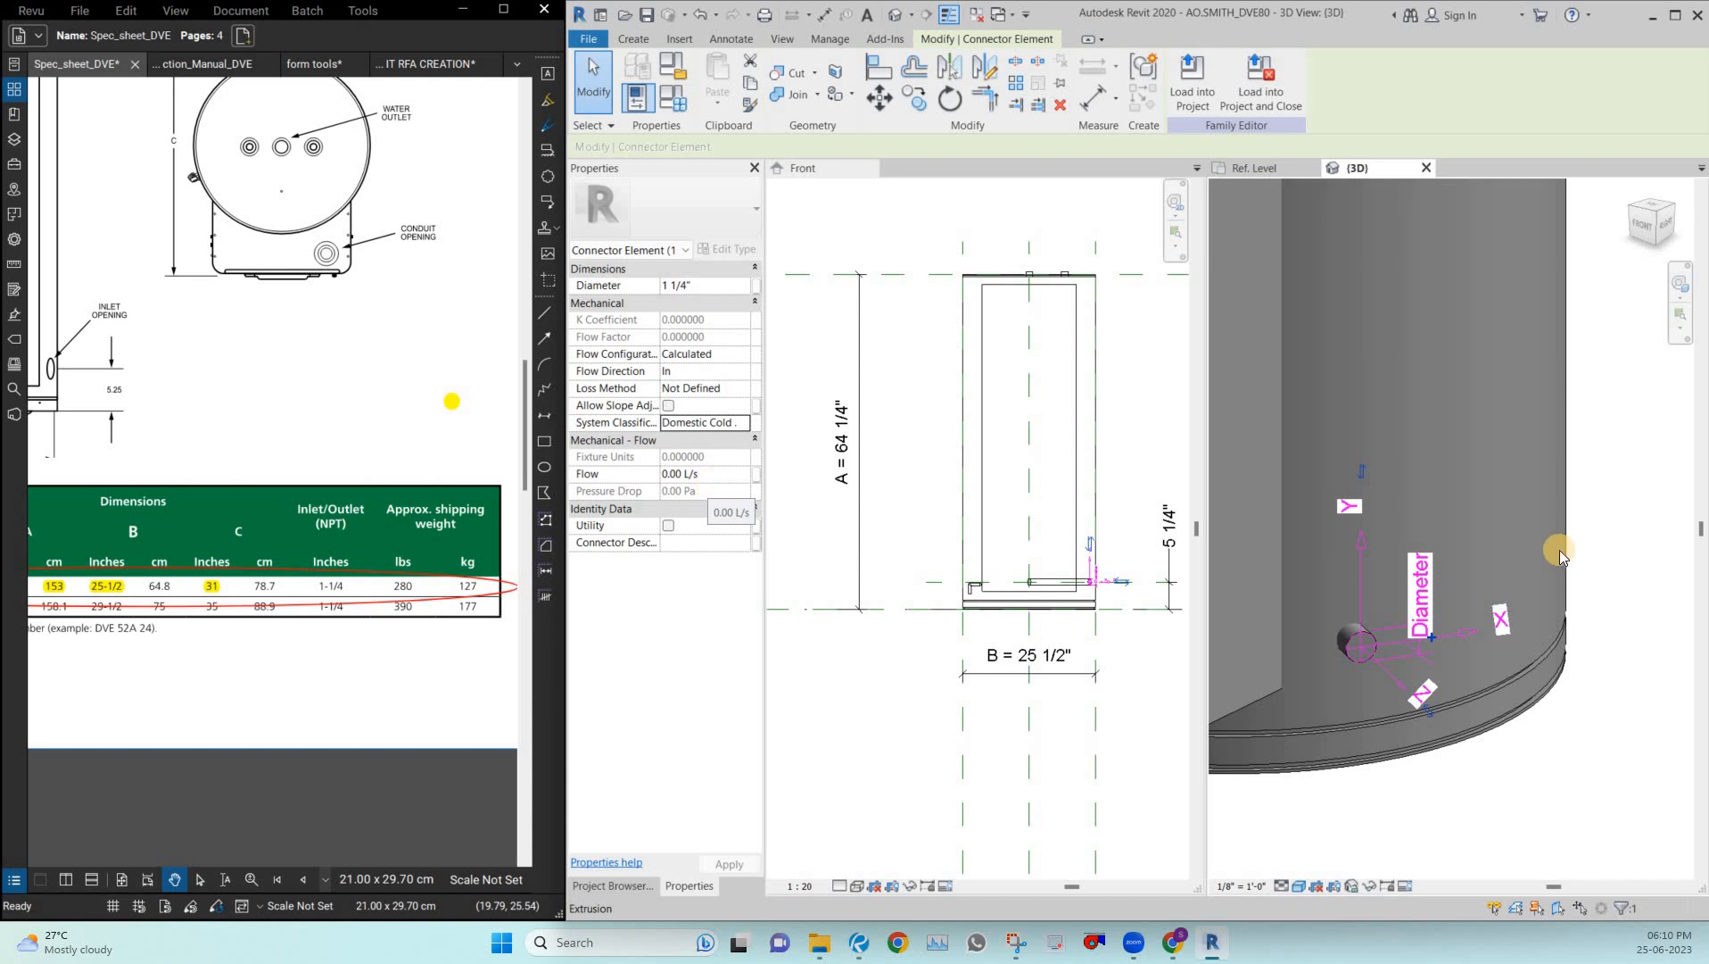
pyautogui.scroll(-3, 1560, 551)
pyautogui.moveTo(1446, 305); pyautogui.dragTo(1378, 645, button='middle')
pyautogui.moveTo(1350, 269); pyautogui.dragTo(1386, 378, button='middle')
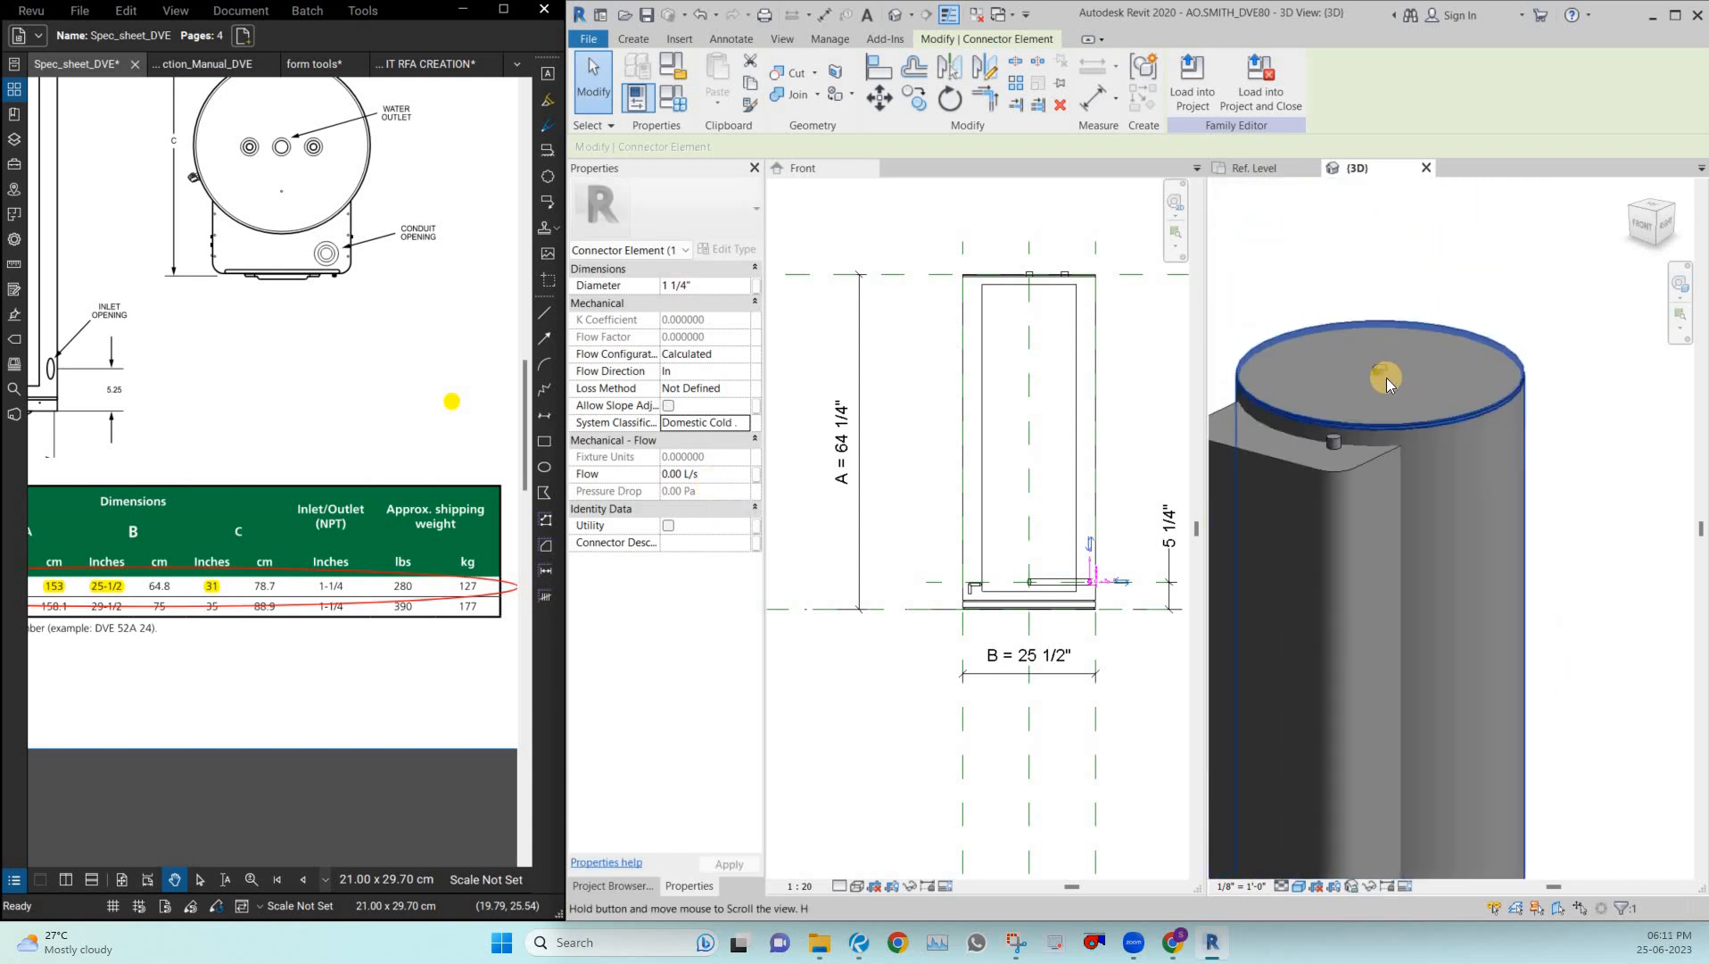
pyautogui.press('Escape')
pyautogui.scroll(2, 1378, 364)
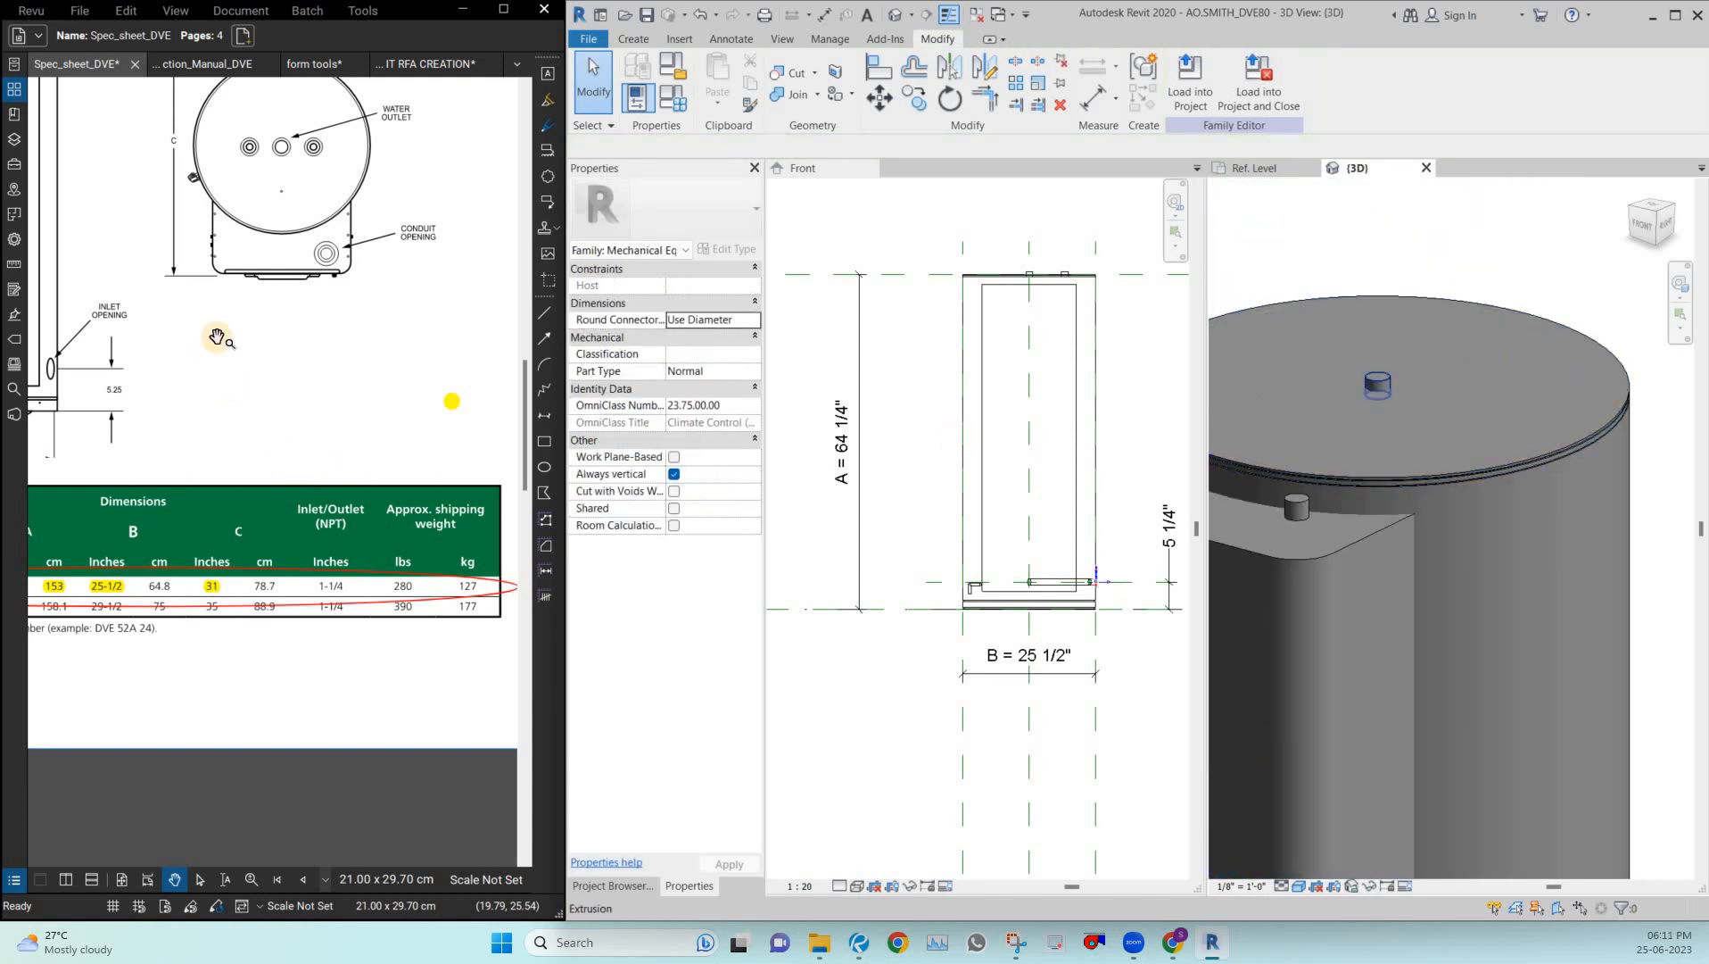
pyautogui.scroll(-3, 217, 337)
pyautogui.scroll(6, 370, 422)
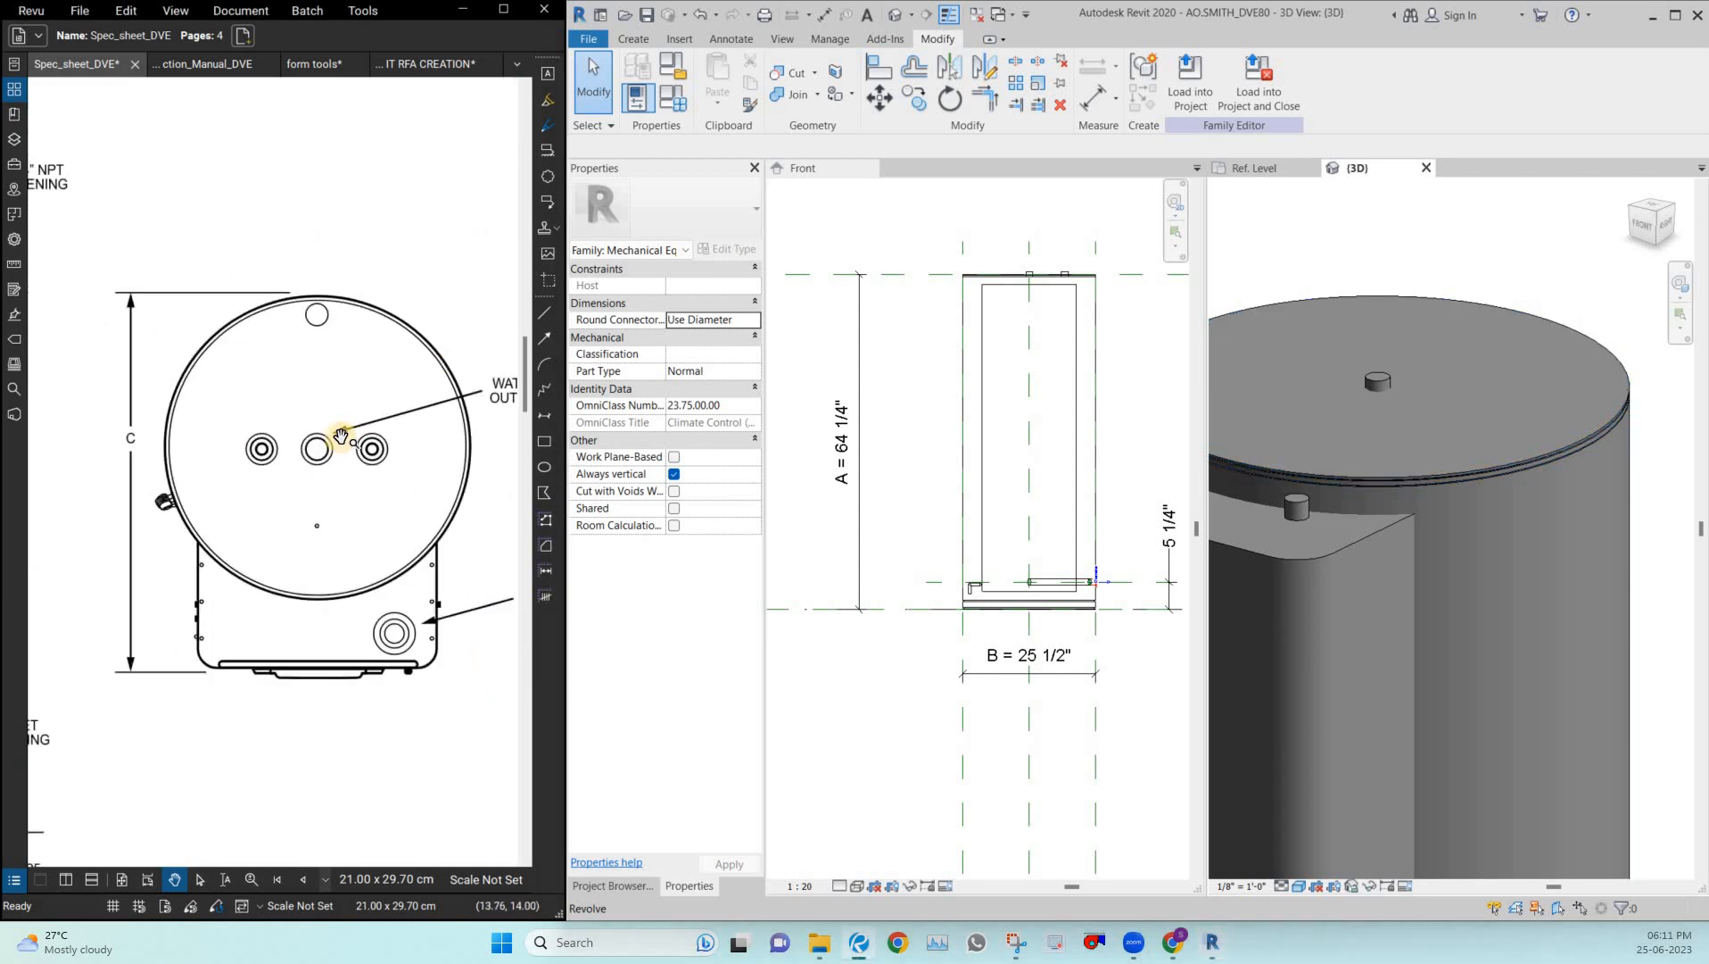
pyautogui.scroll(-2, 485, 705)
pyautogui.click(633, 39)
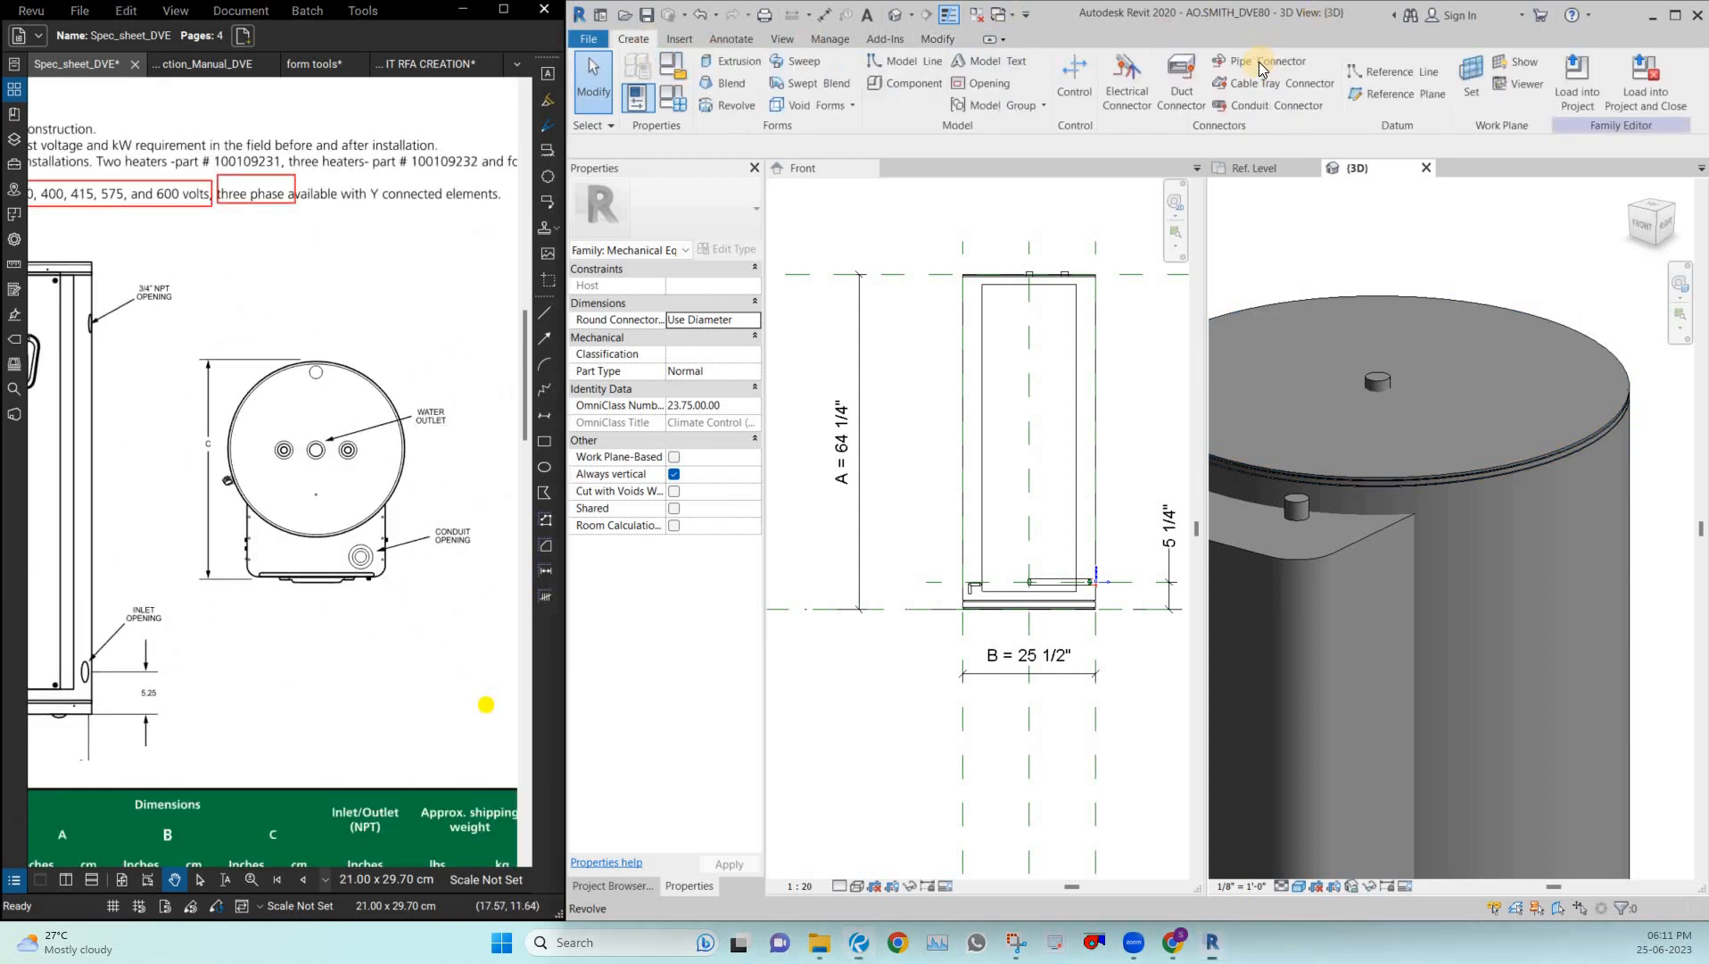
pyautogui.click(1260, 67)
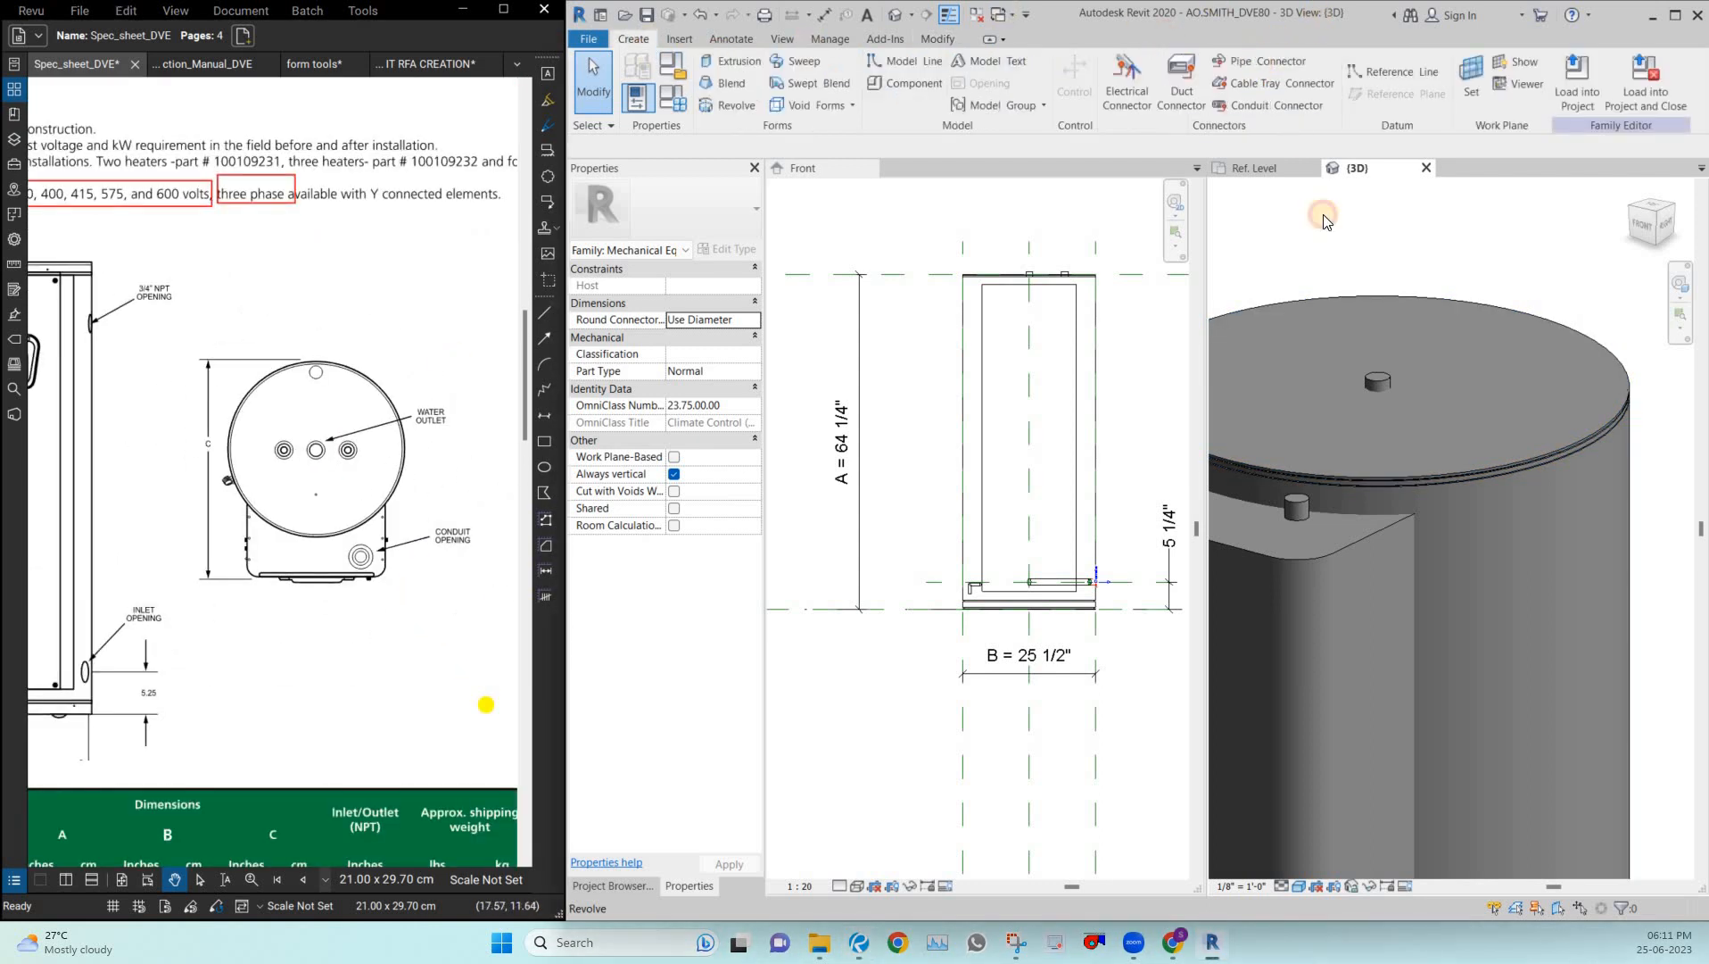
pyautogui.click(1409, 319)
pyautogui.scroll(-3, 1406, 327)
pyautogui.press('Escape')
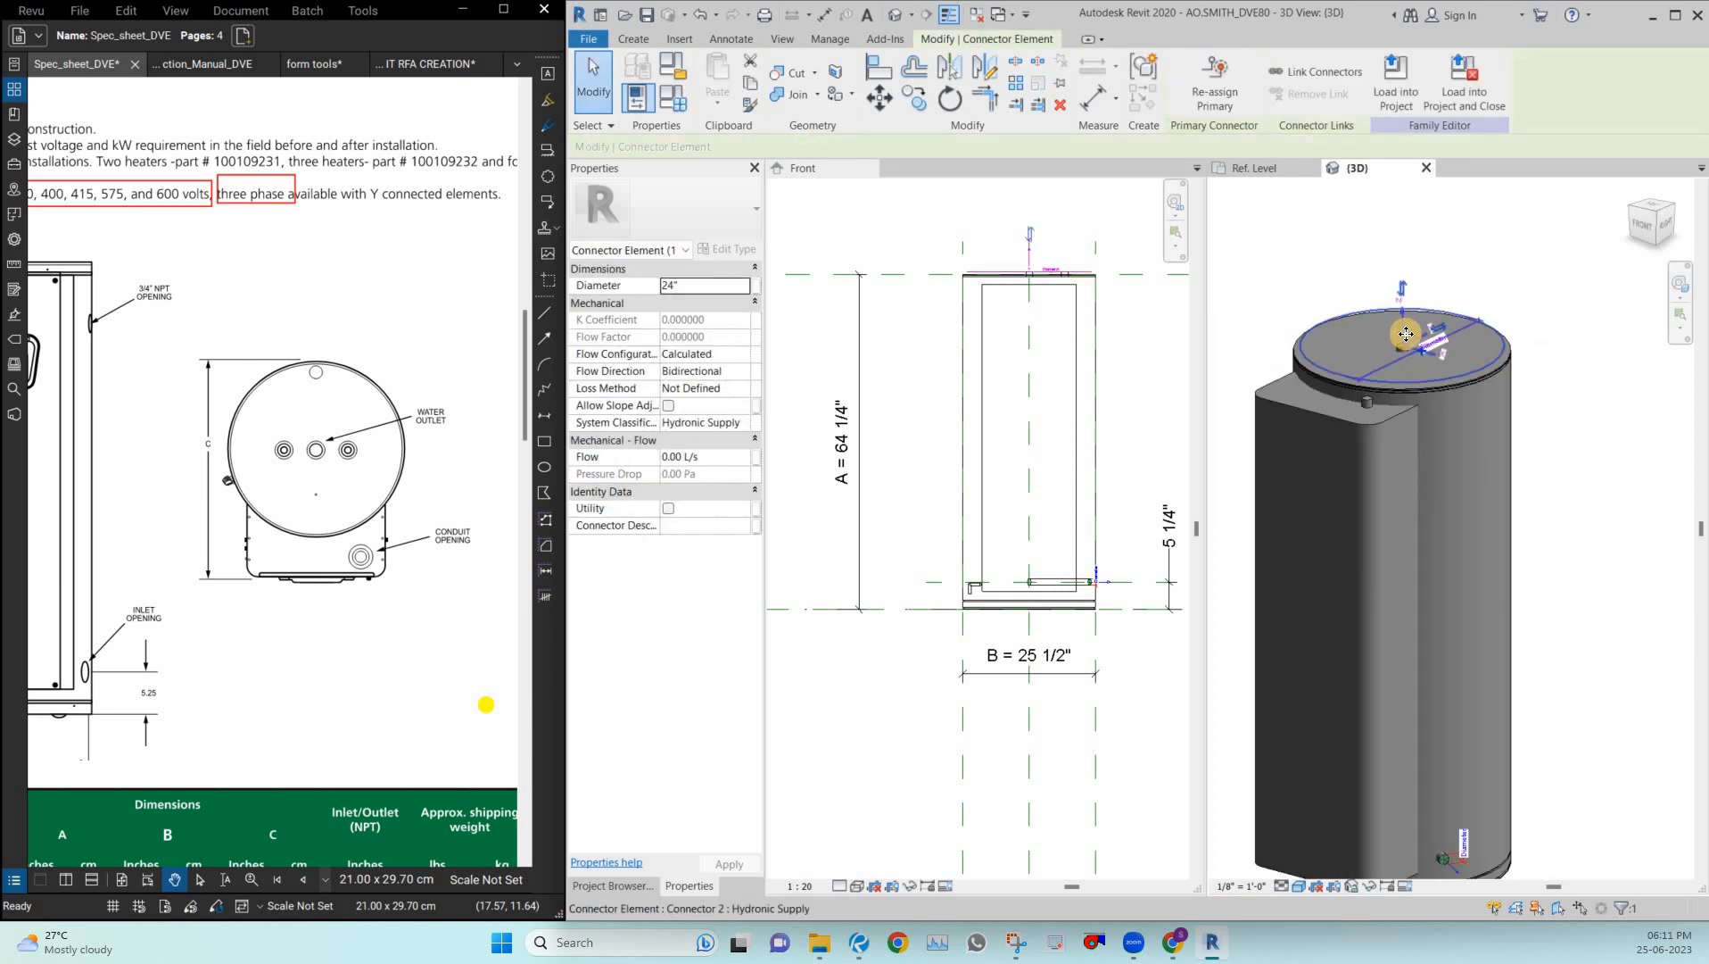
# Configure the outlet connector with a 1 1/4" diameter, flow direction Out and system classification Domestic Hot Water.
pyautogui.click(732, 285)
pyautogui.write('1 1/')
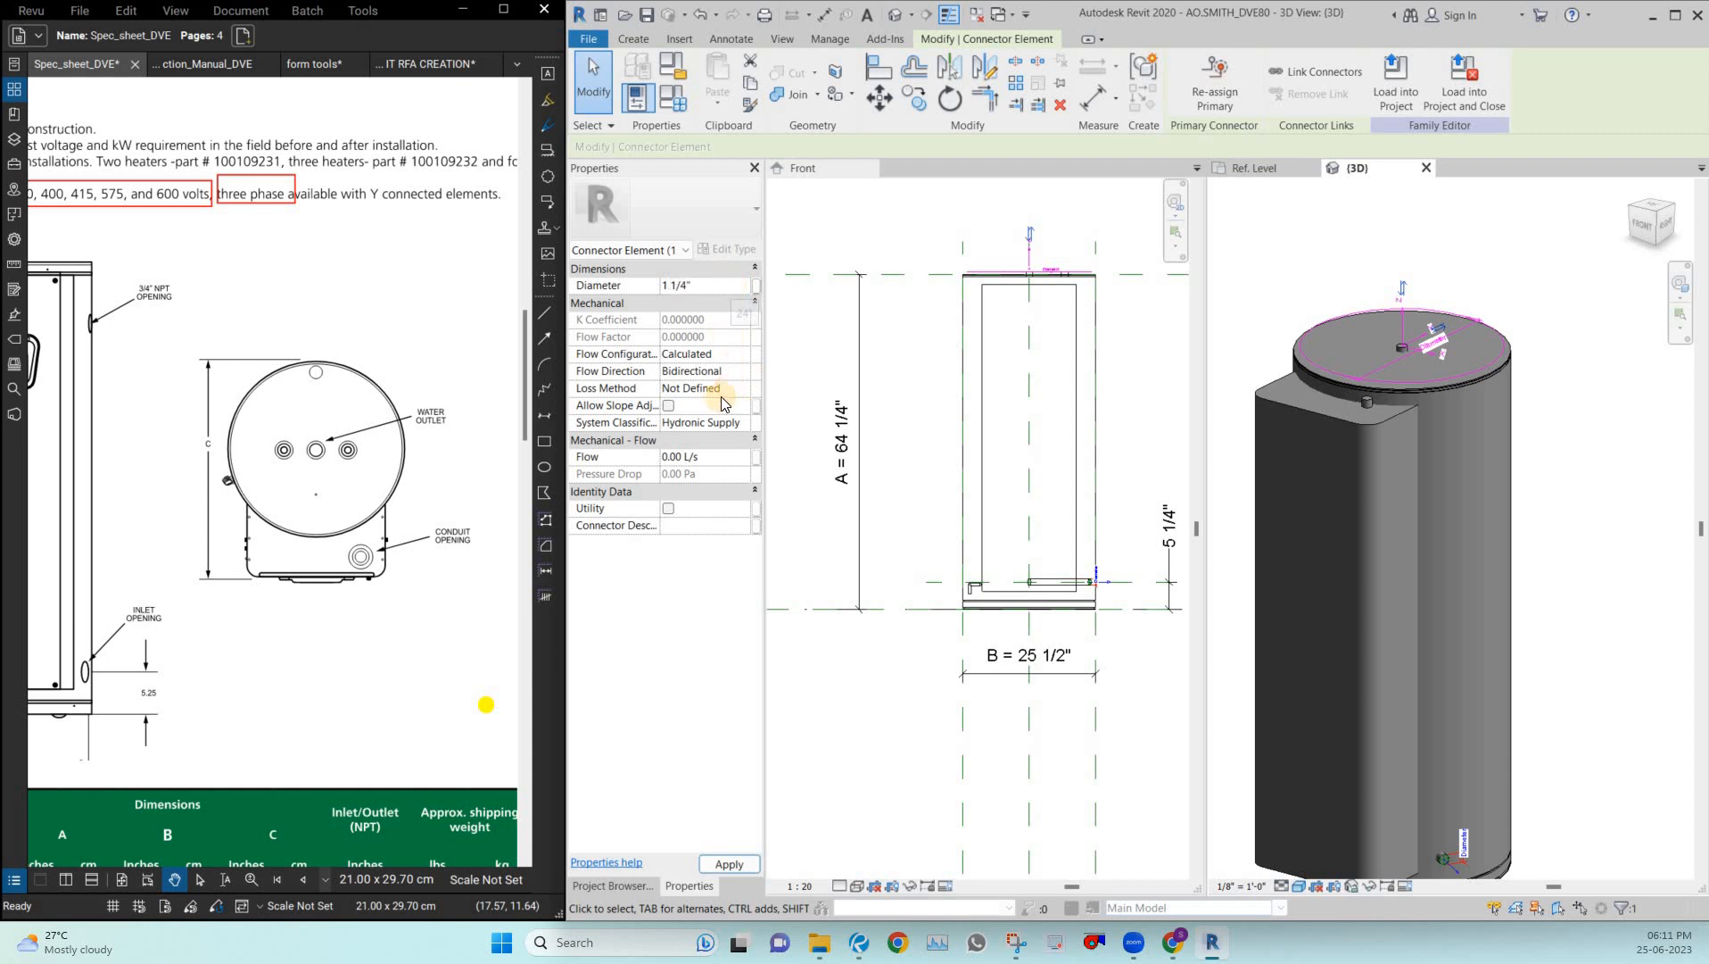
pyautogui.click(746, 375)
pyautogui.click(744, 371)
pyautogui.click(741, 423)
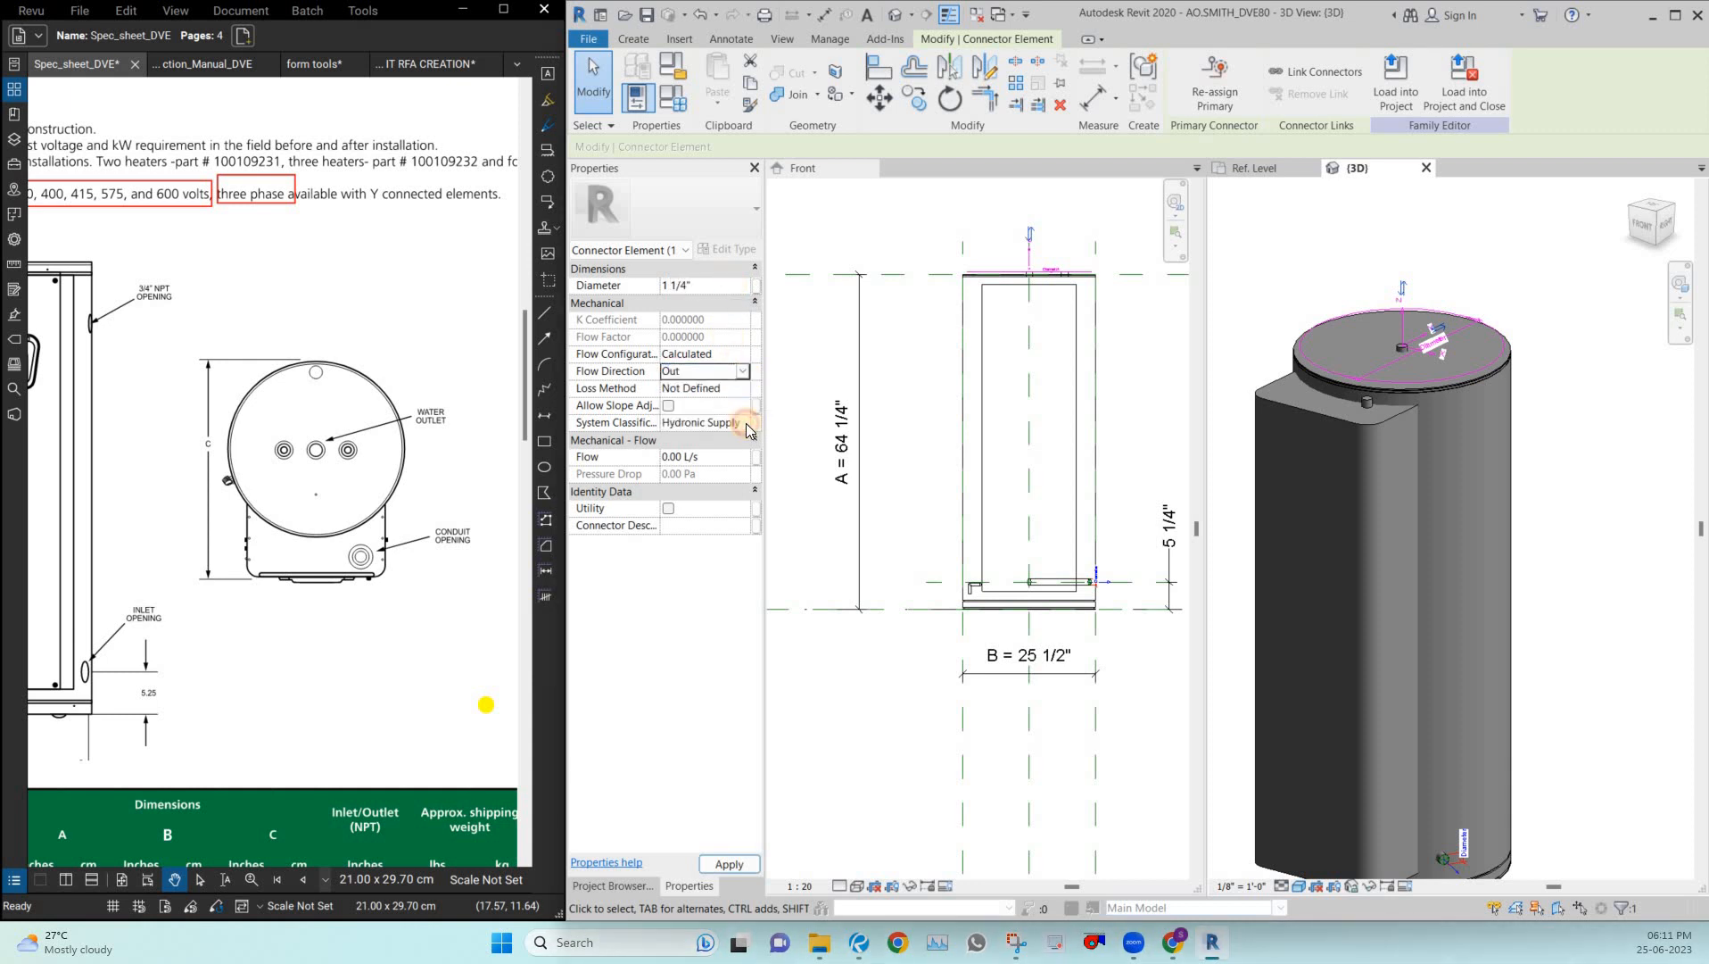
pyautogui.click(743, 422)
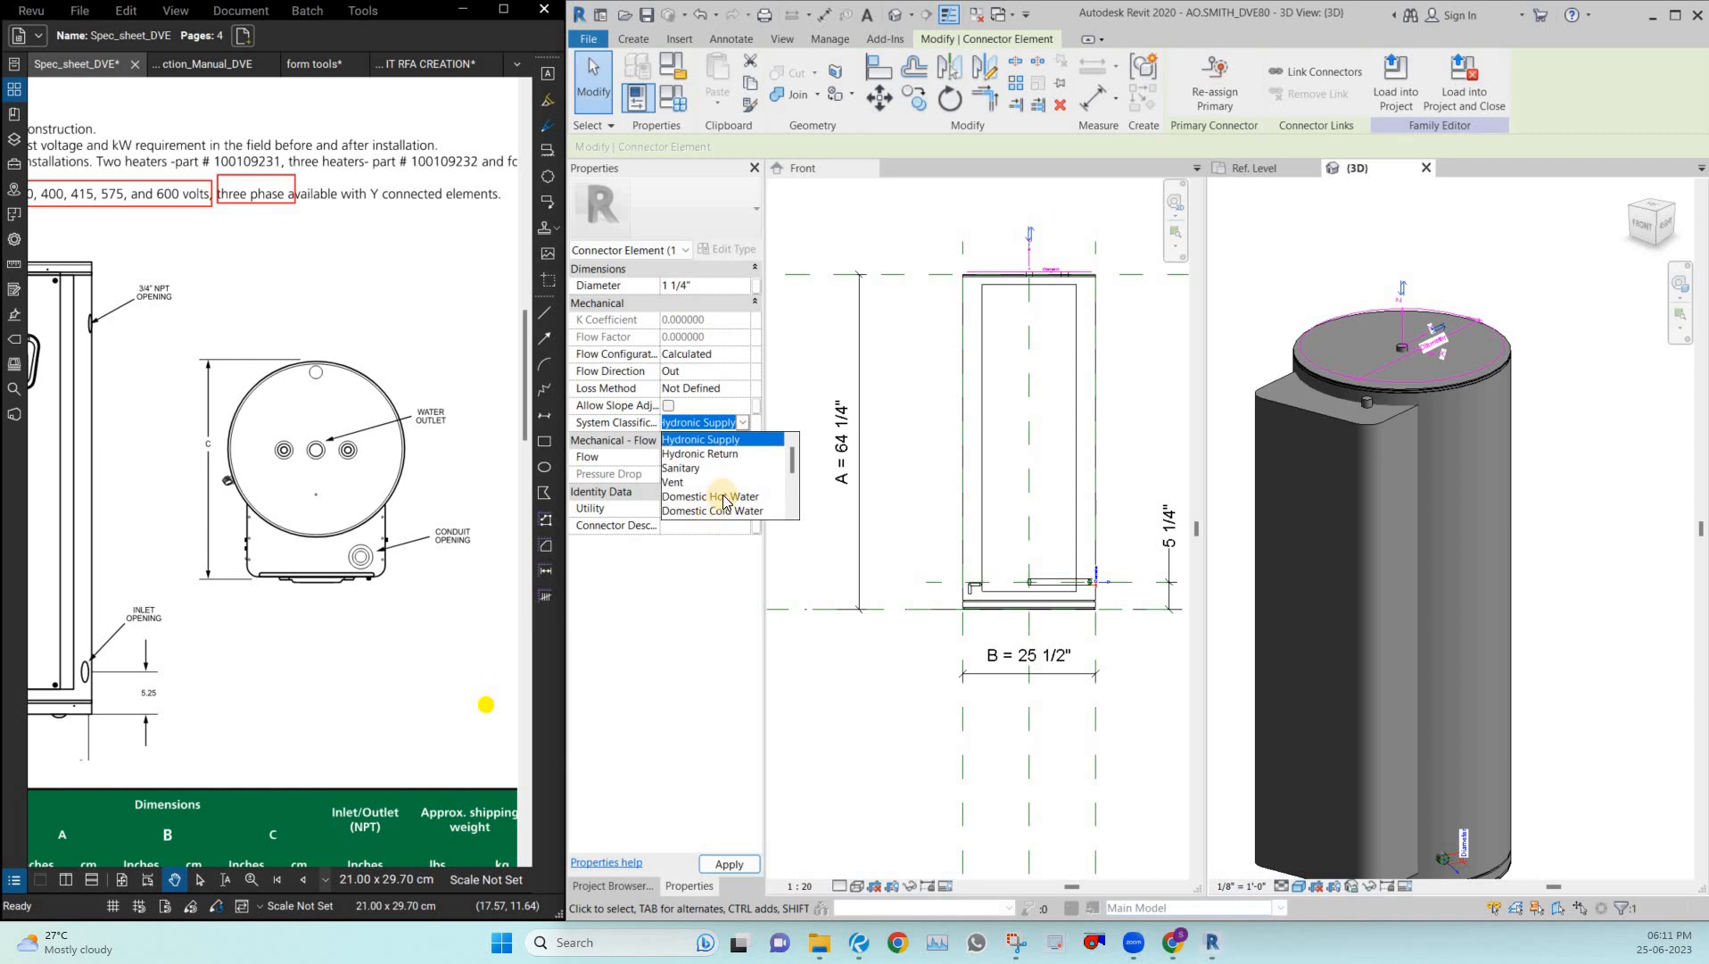
pyautogui.click(725, 497)
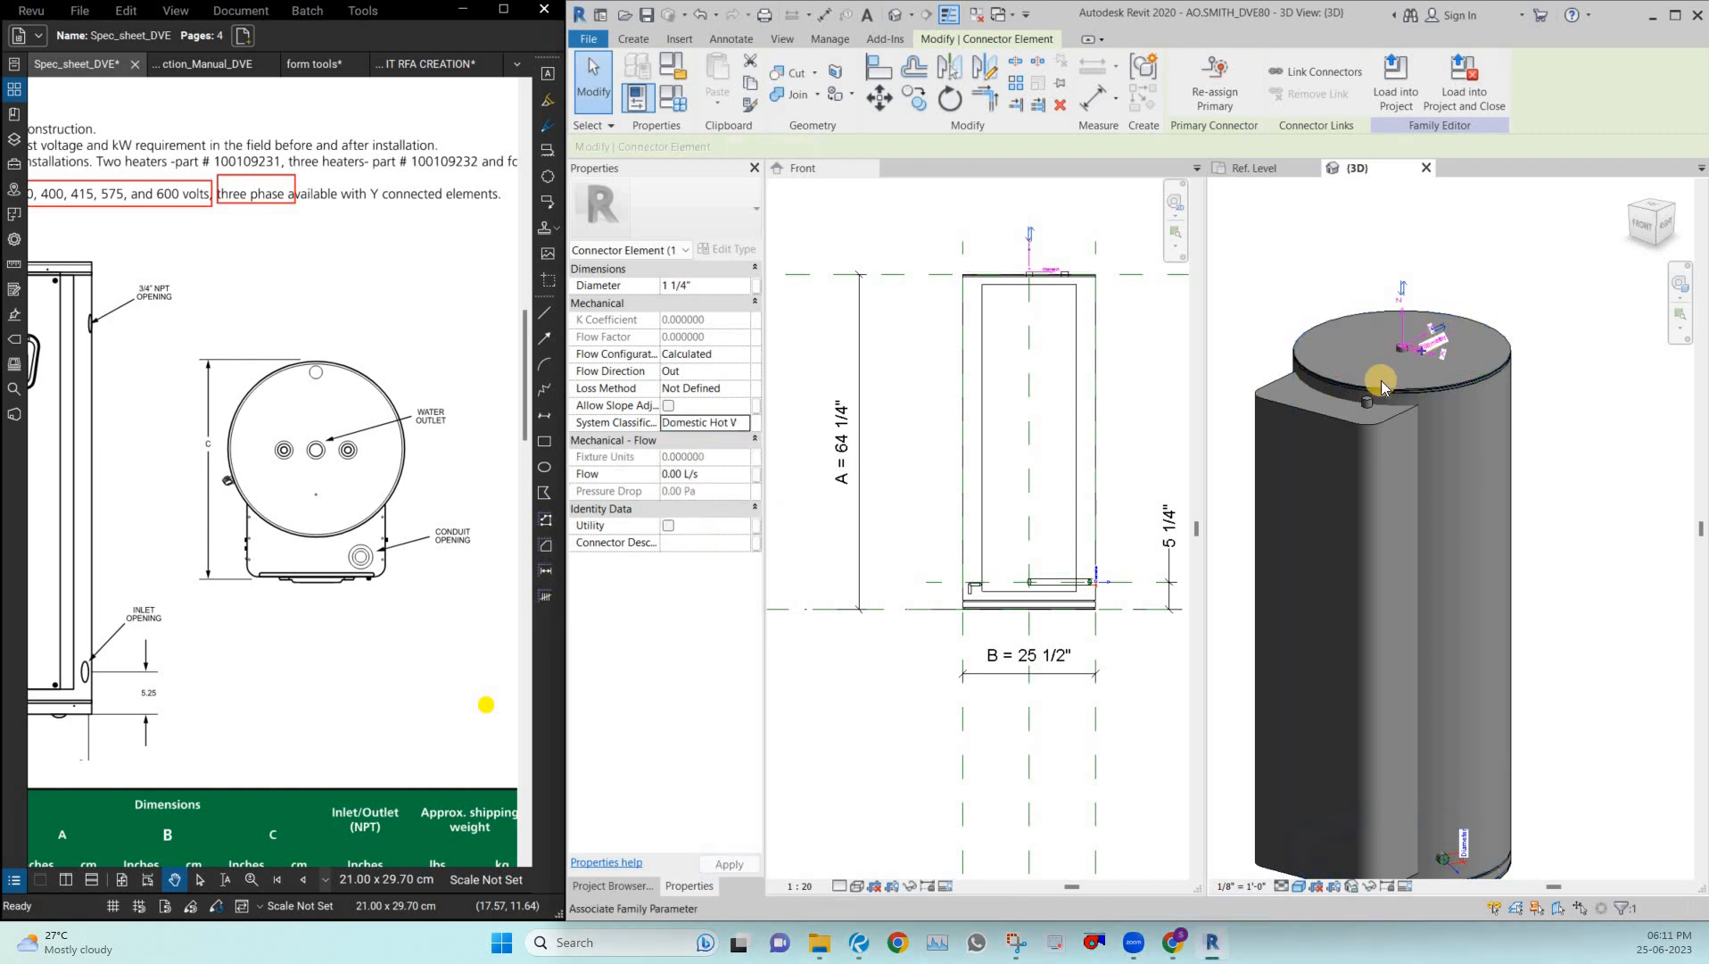
# Place an electrical connector on the conduit stub on top of the front housing.
pyautogui.scroll(3, 1461, 295)
pyautogui.scroll(-3, 1461, 294)
pyautogui.click(633, 39)
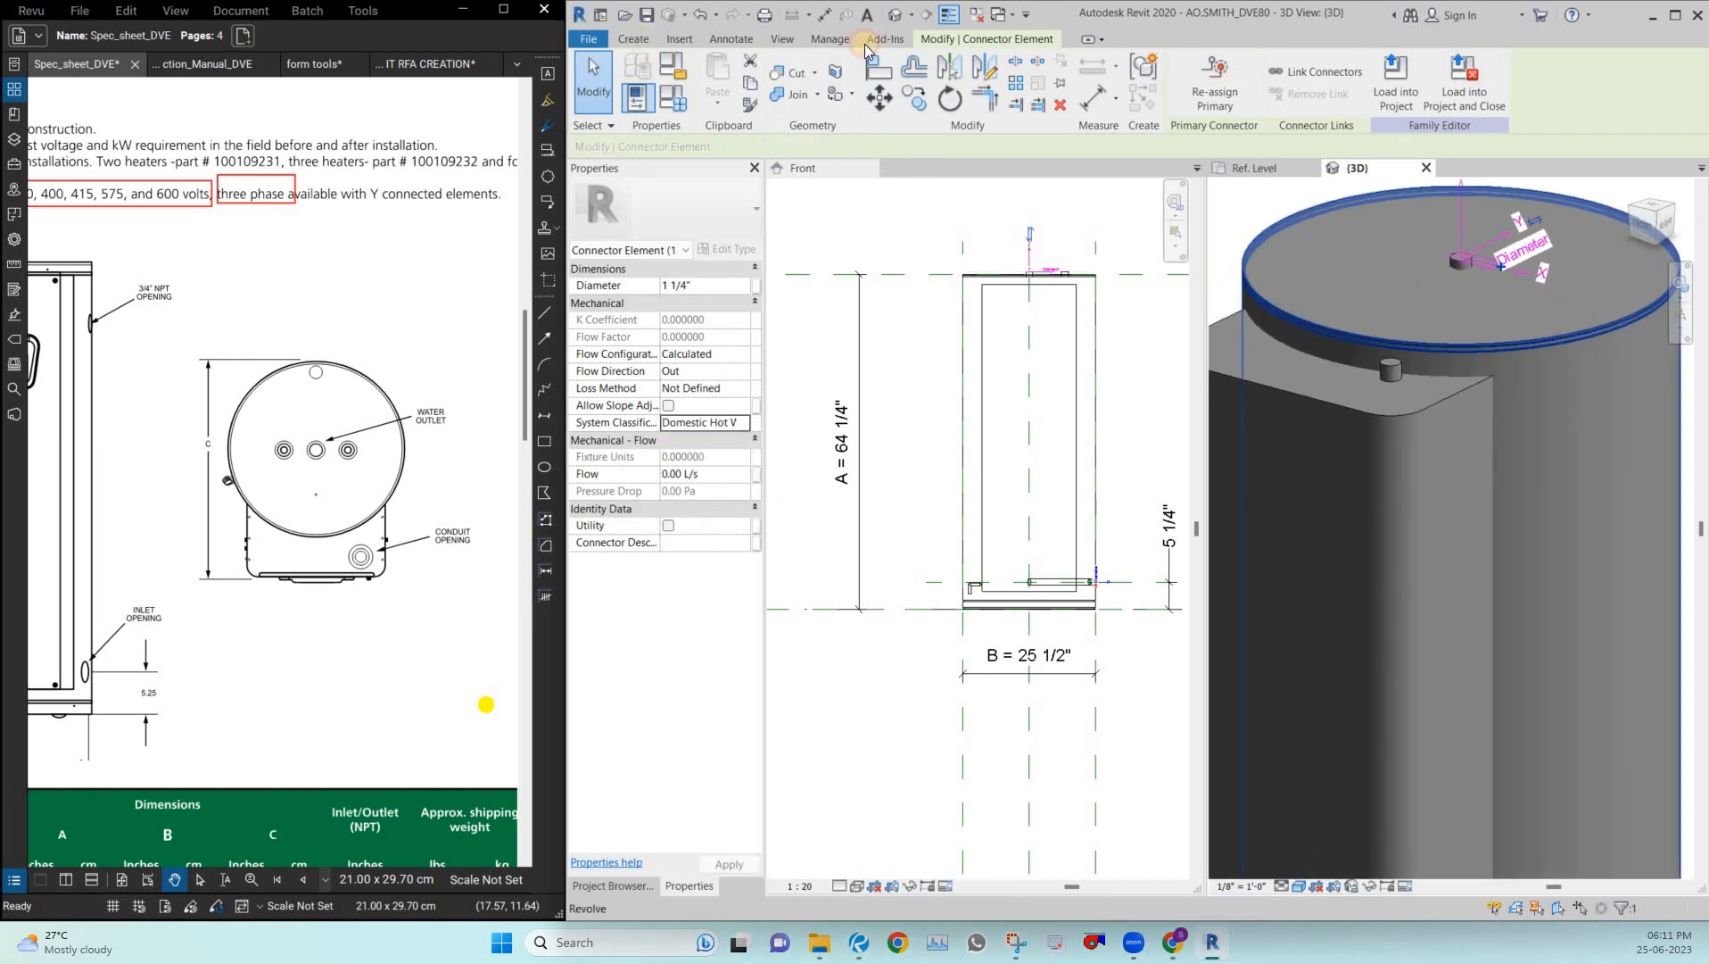
pyautogui.click(1127, 85)
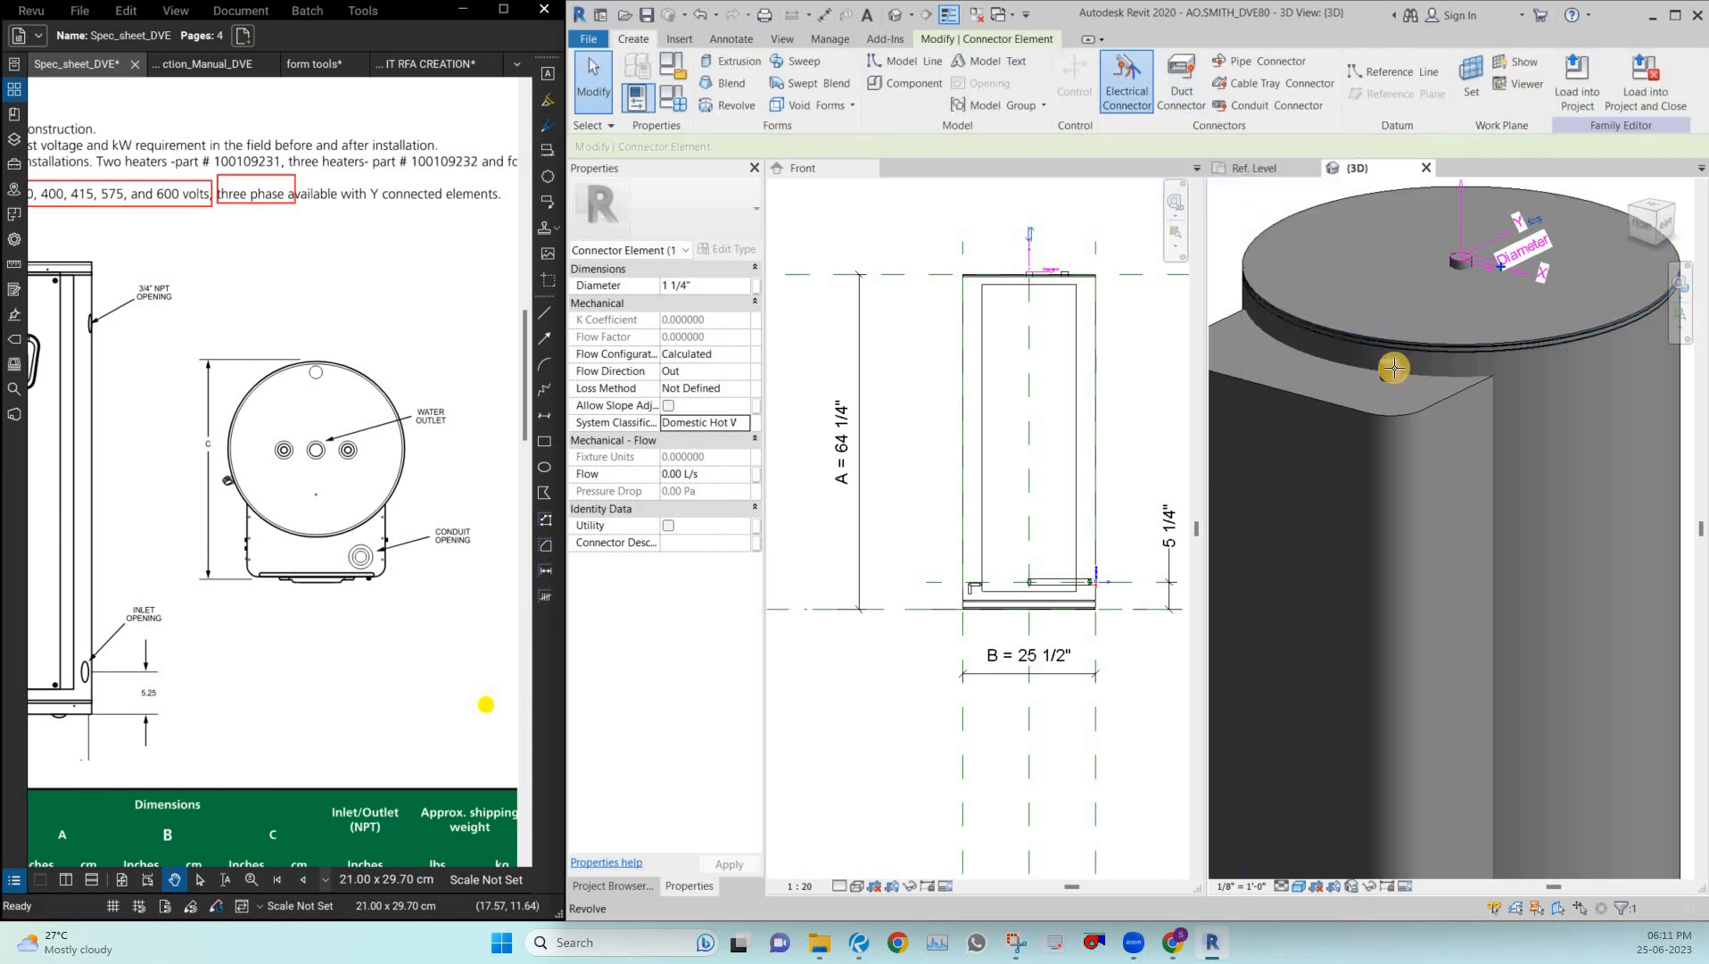
pyautogui.click(1394, 363)
pyautogui.scroll(-4, 1541, 392)
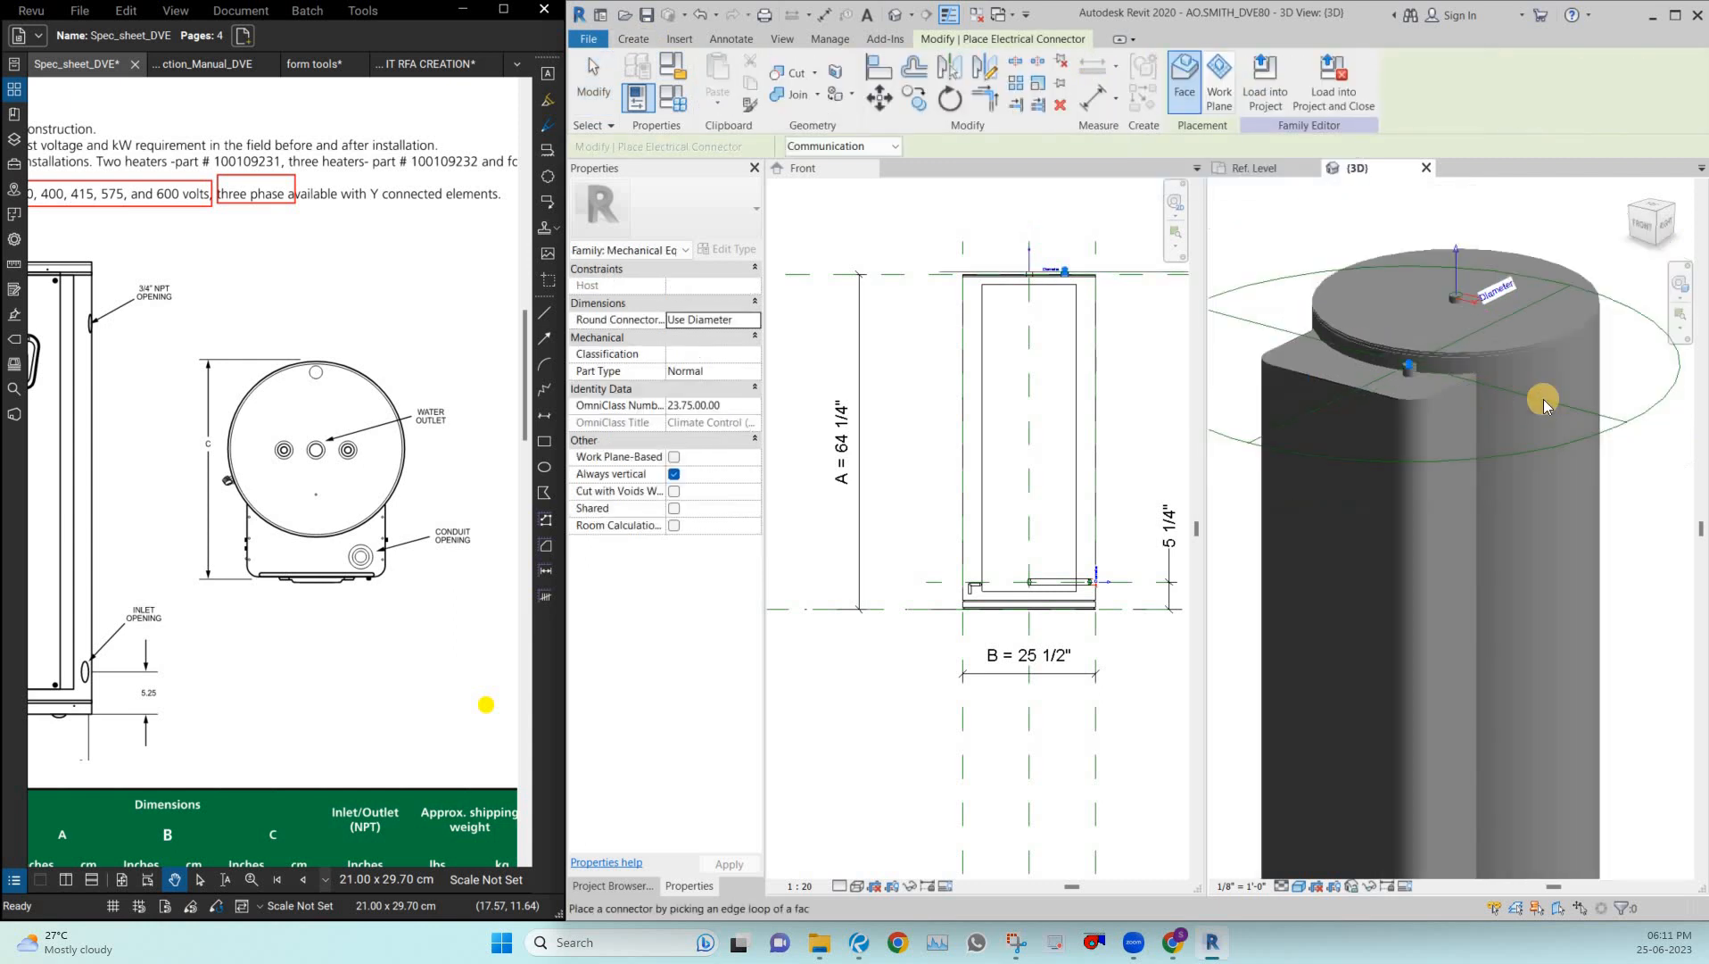
pyautogui.press('Escape')
# Open the system type options of the electrical connector on the conduit stub.
pyautogui.click(1547, 396)
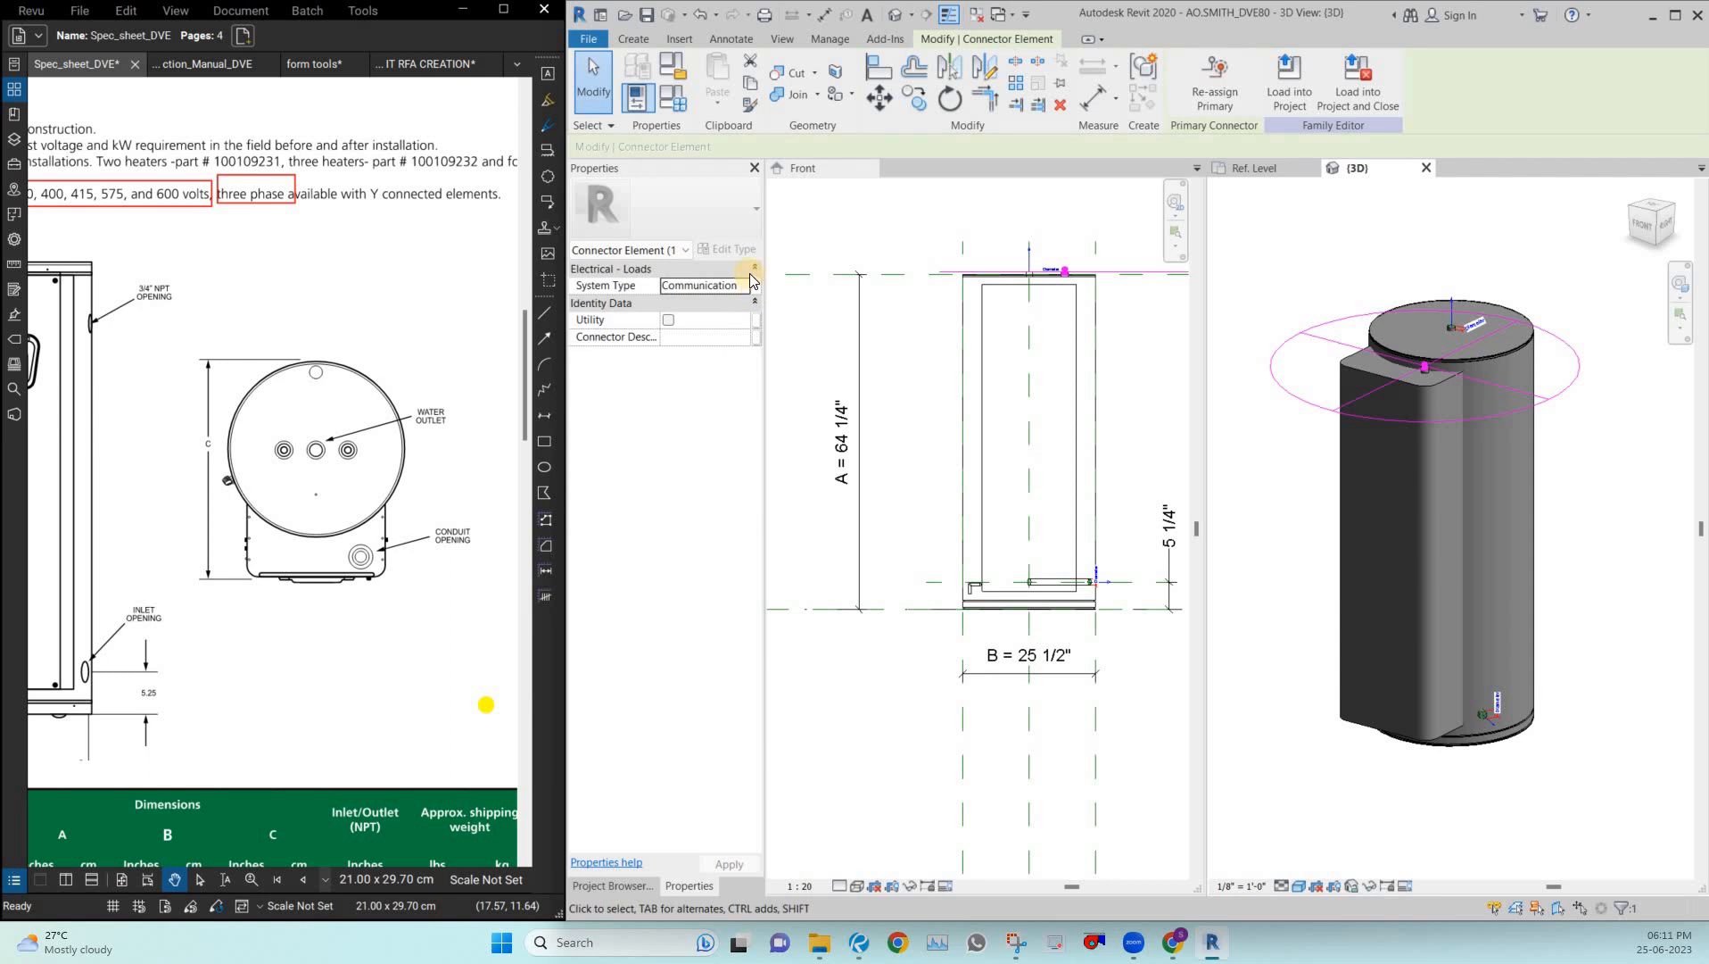
pyautogui.click(1276, 359)
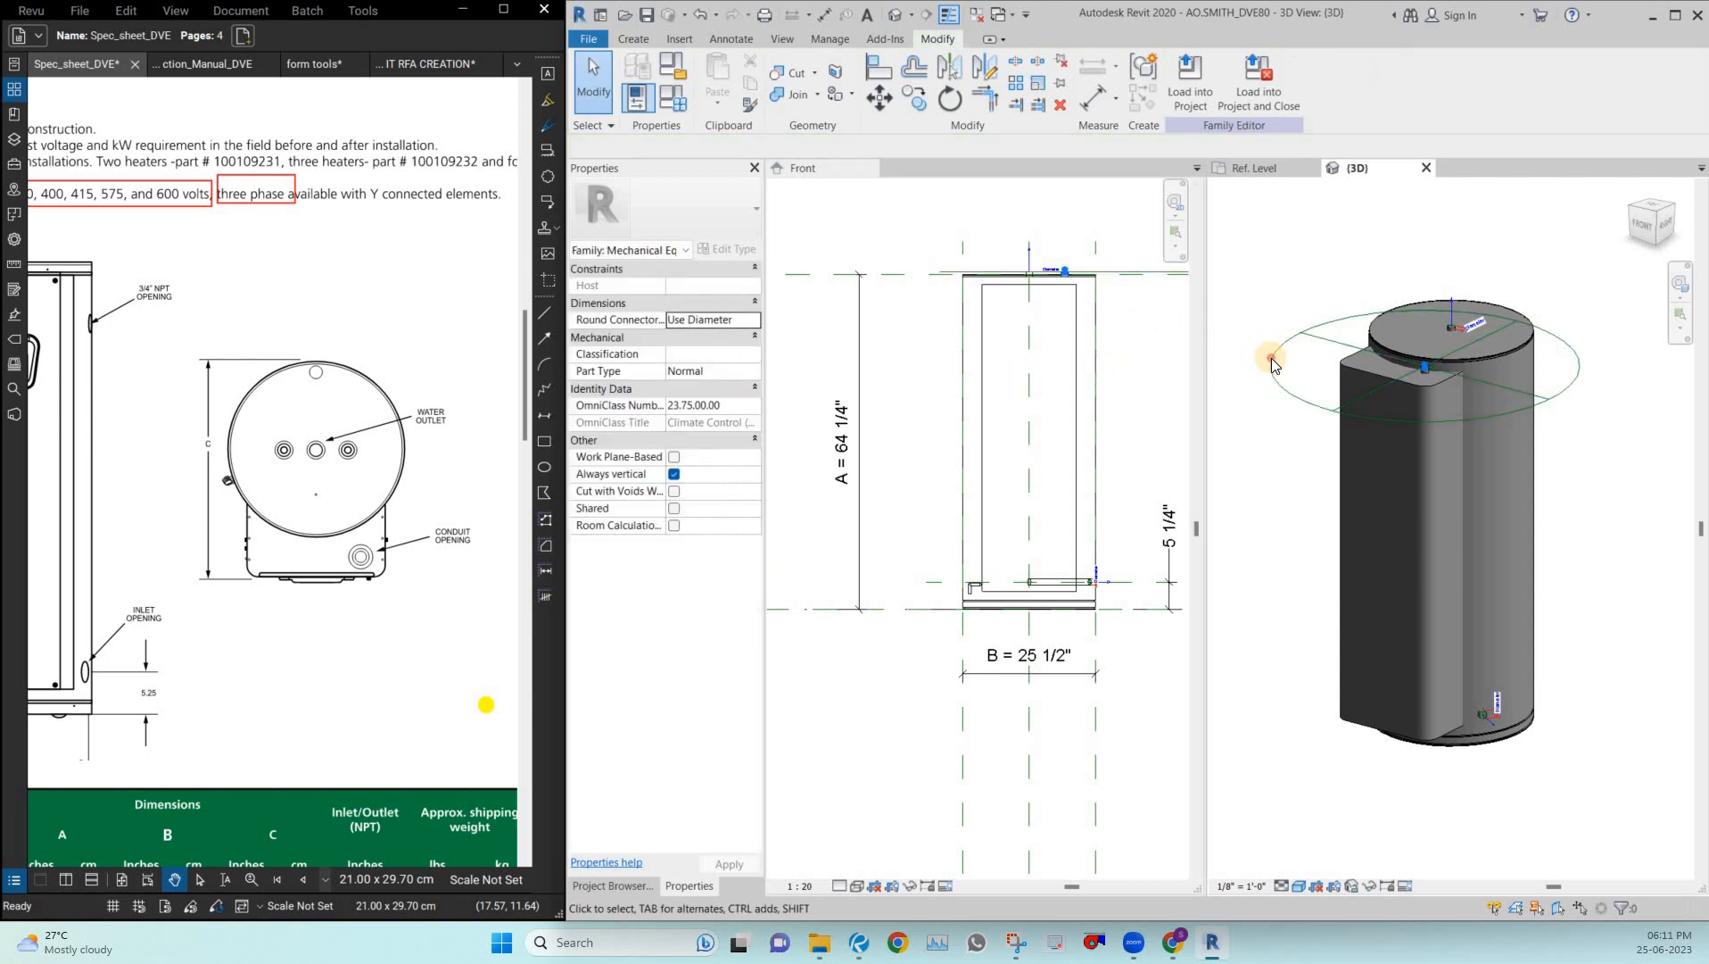
pyautogui.click(1273, 365)
pyautogui.click(741, 287)
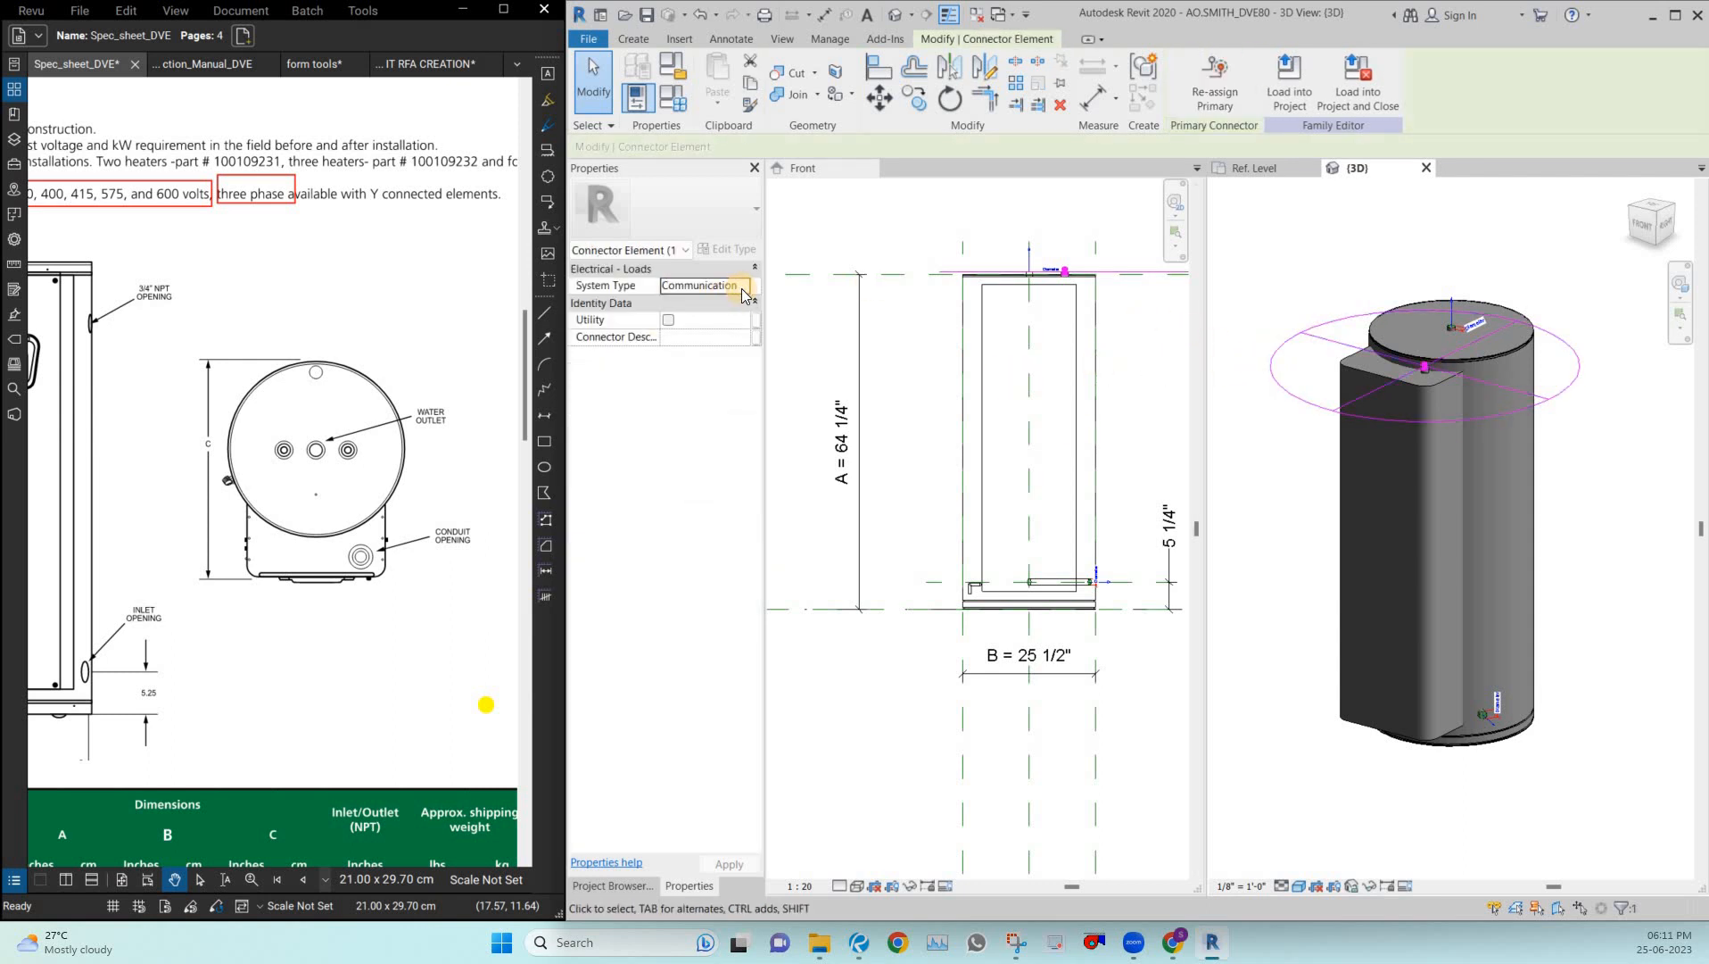
pyautogui.click(742, 289)
pyautogui.click(1302, 338)
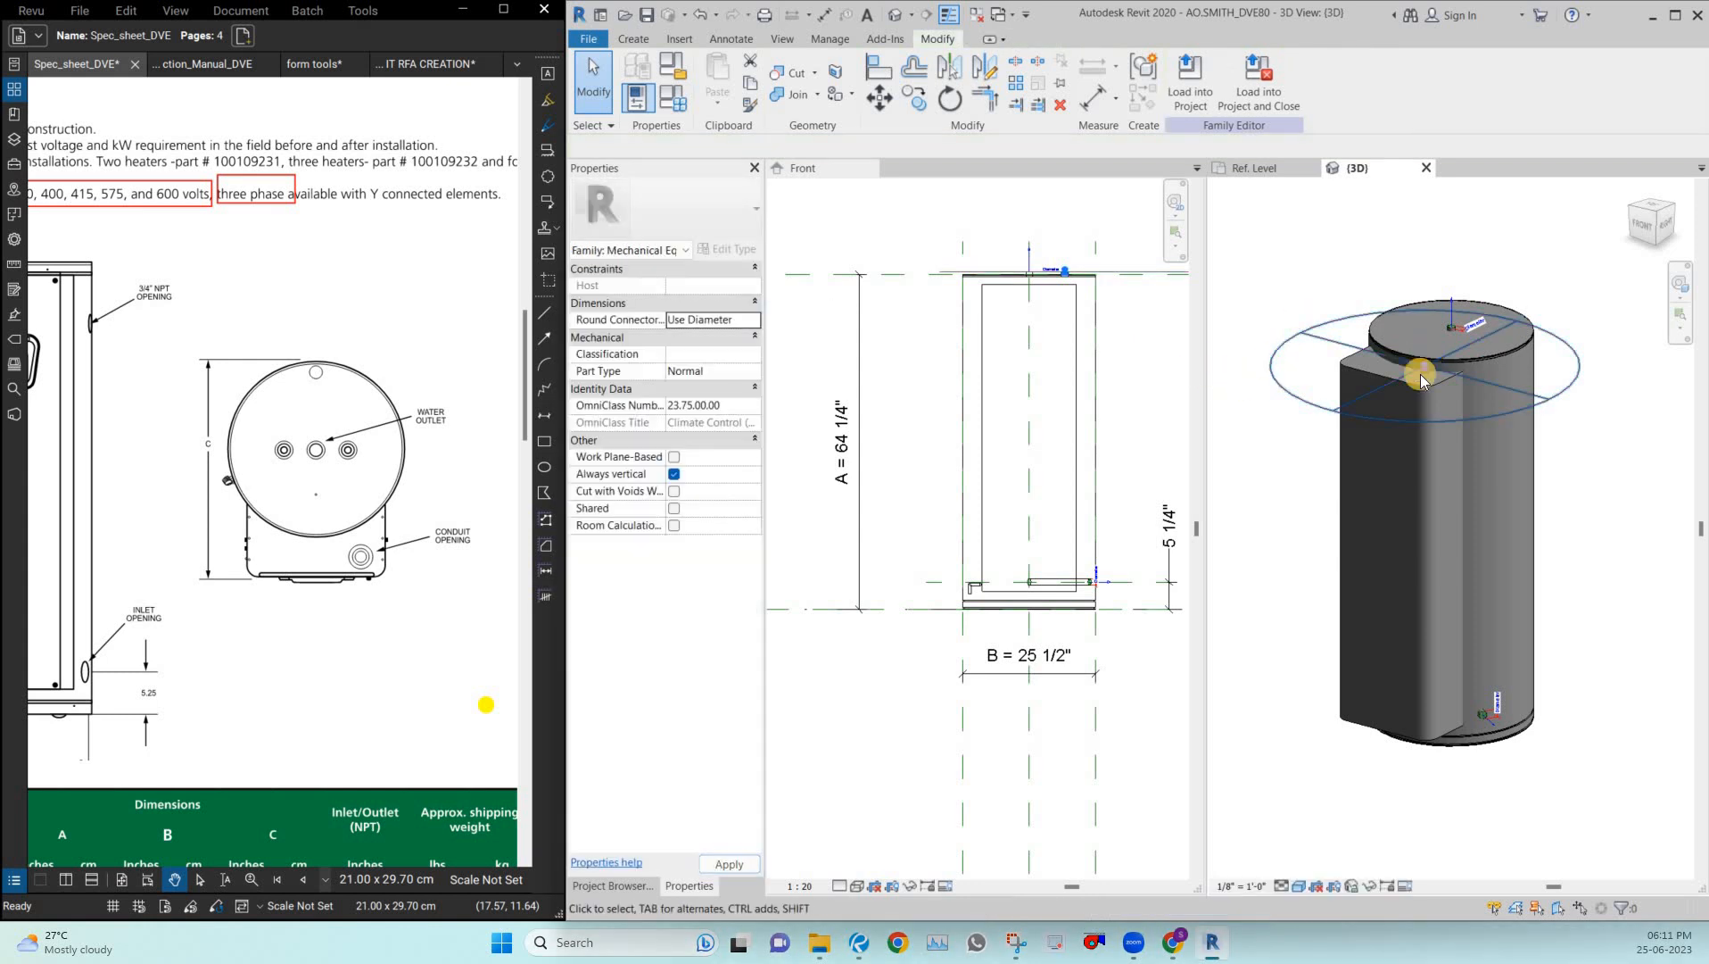
# Delete the electrical connector from the conduit stub.
pyautogui.scroll(5, 1445, 375)
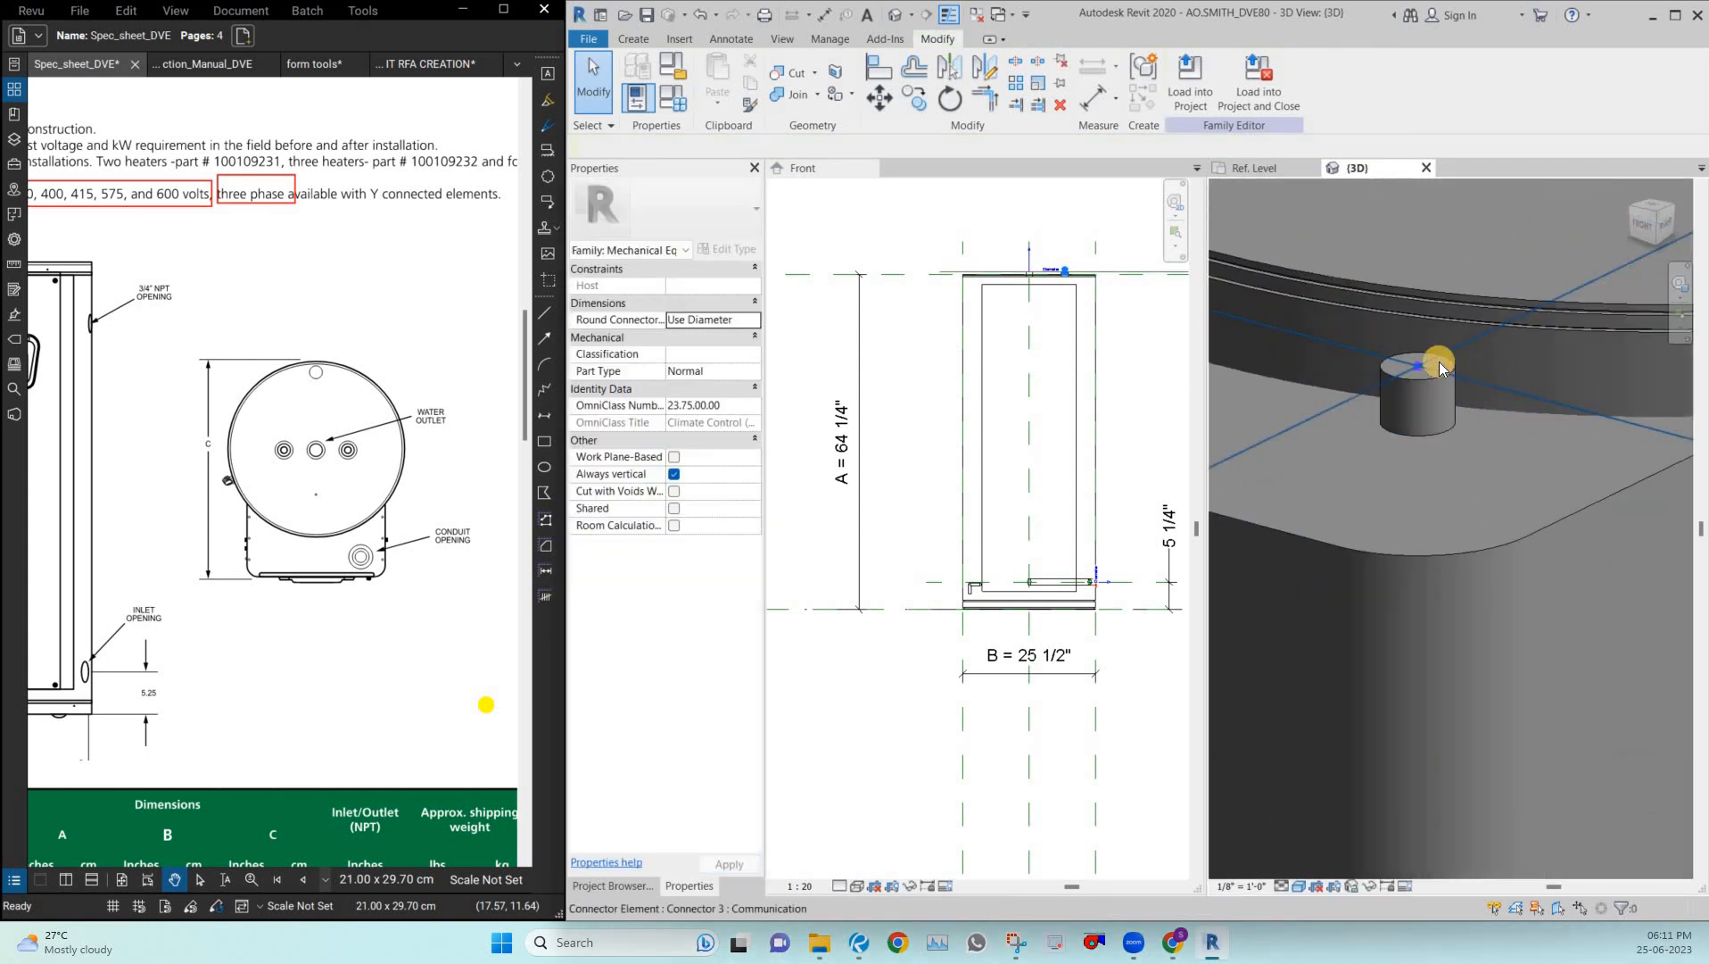
pyautogui.click(1440, 362)
pyautogui.press('Delete')
# Place an individual conduit connector on the top face of the conduit stub.
pyautogui.click(633, 38)
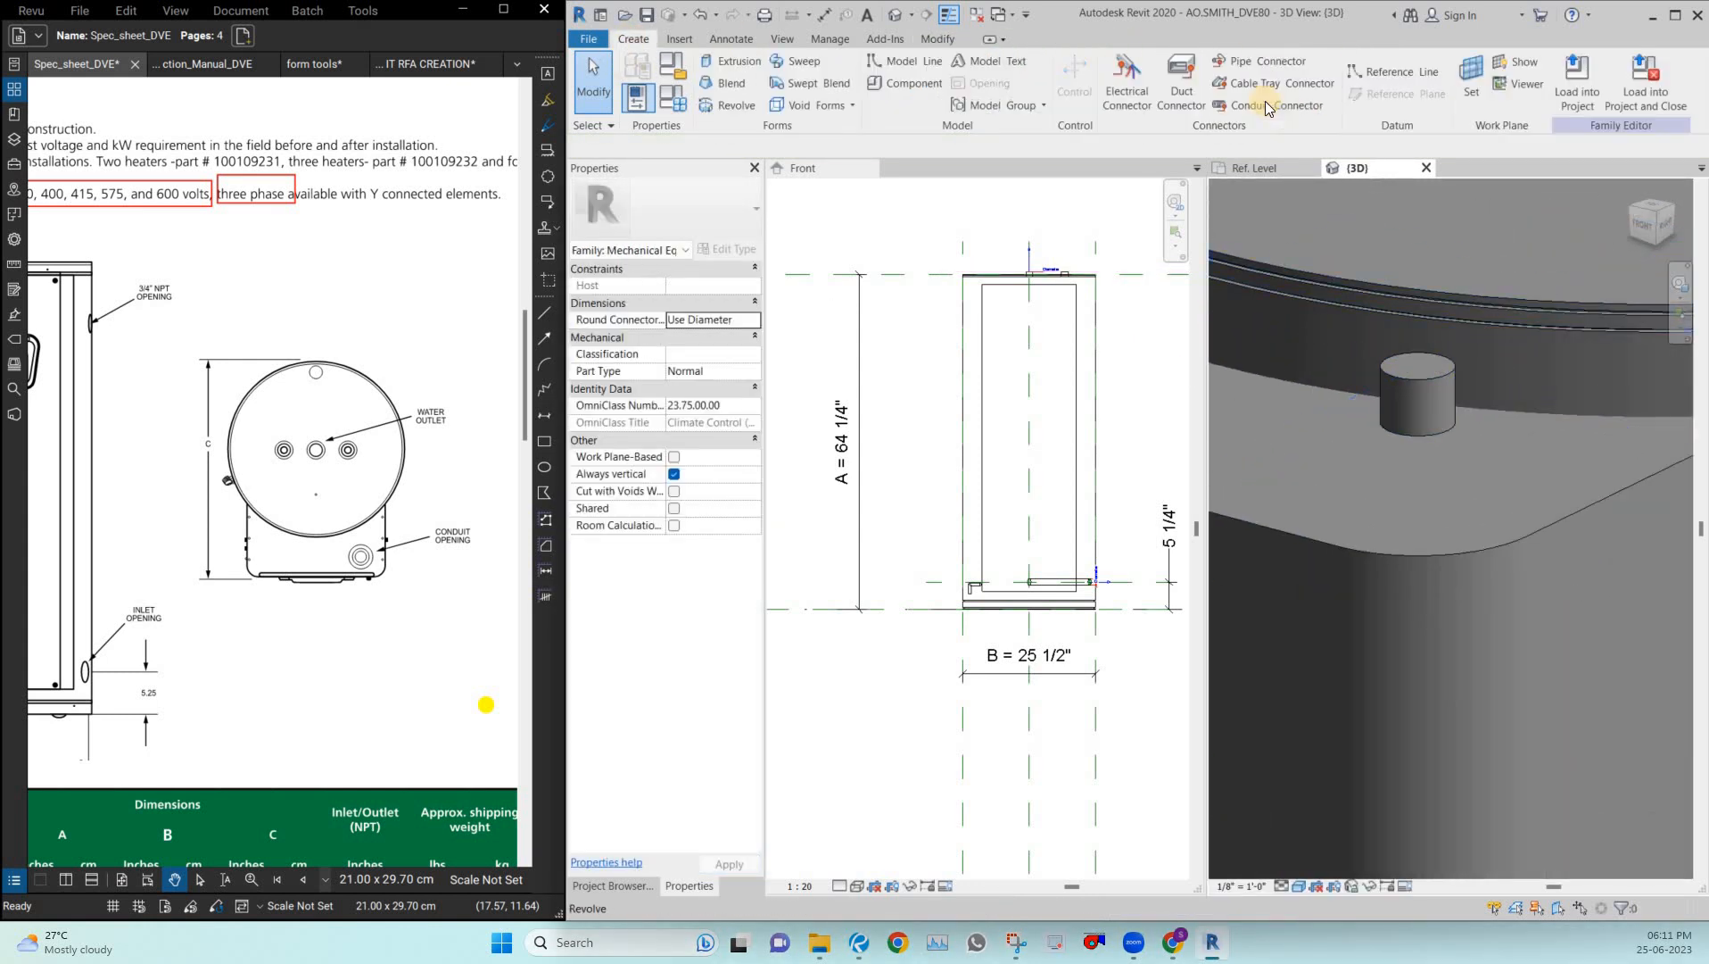
pyautogui.click(1275, 83)
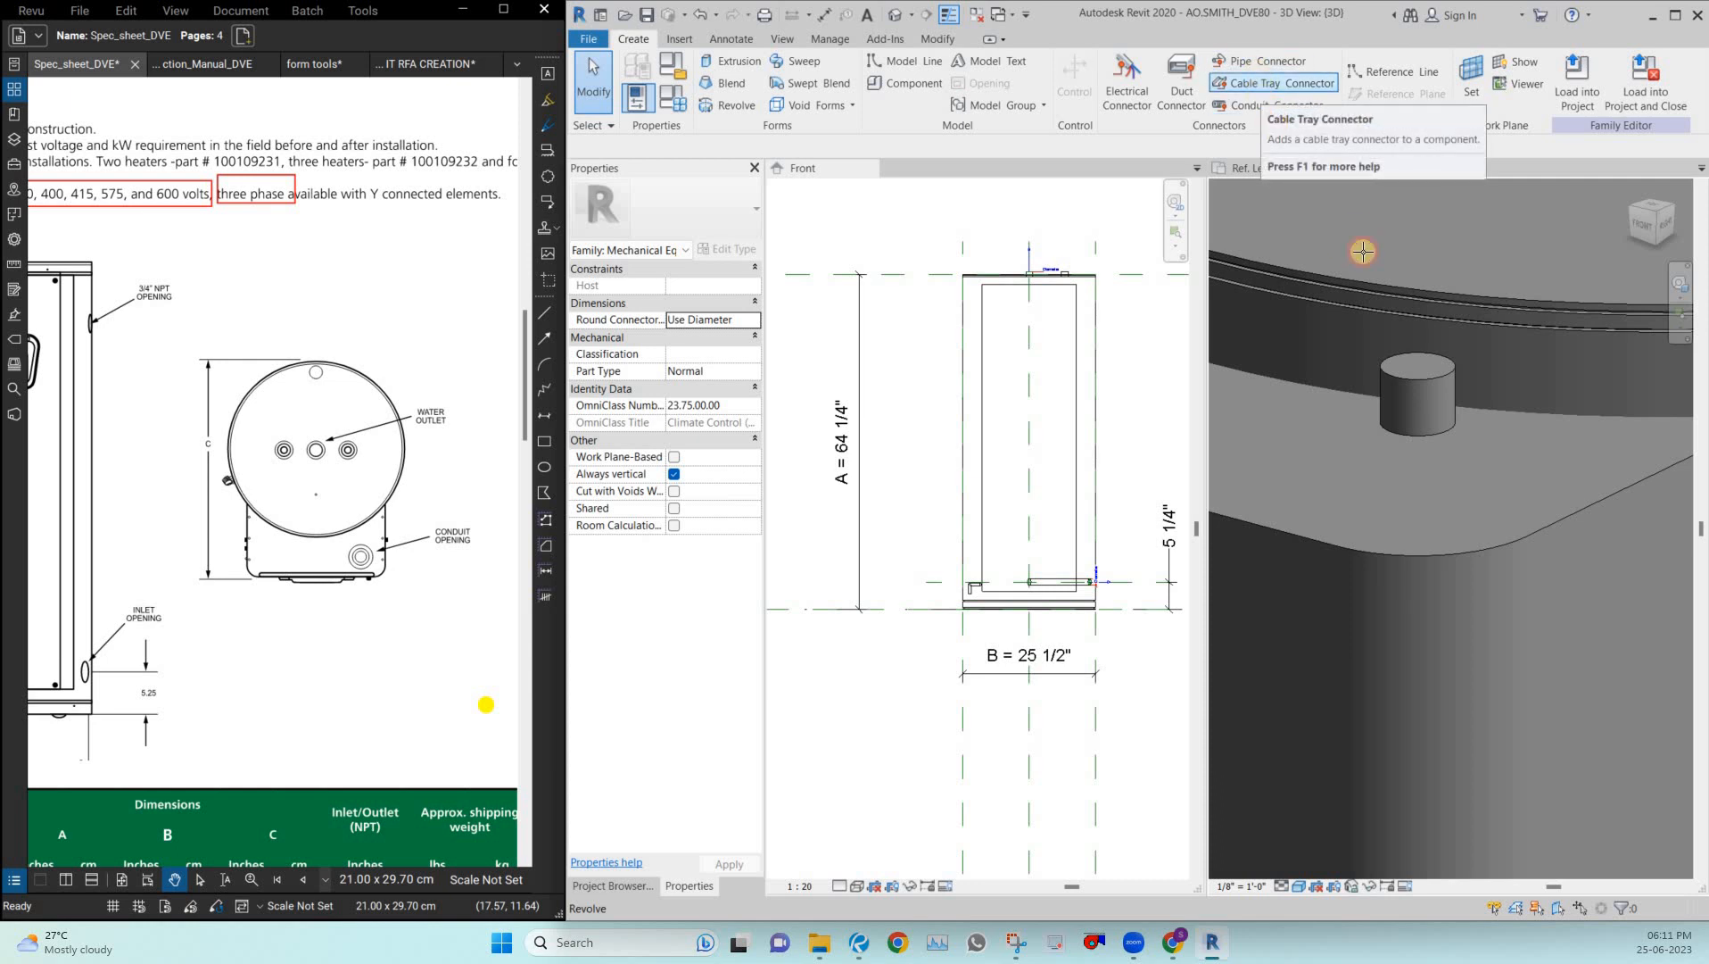
pyautogui.click(1407, 364)
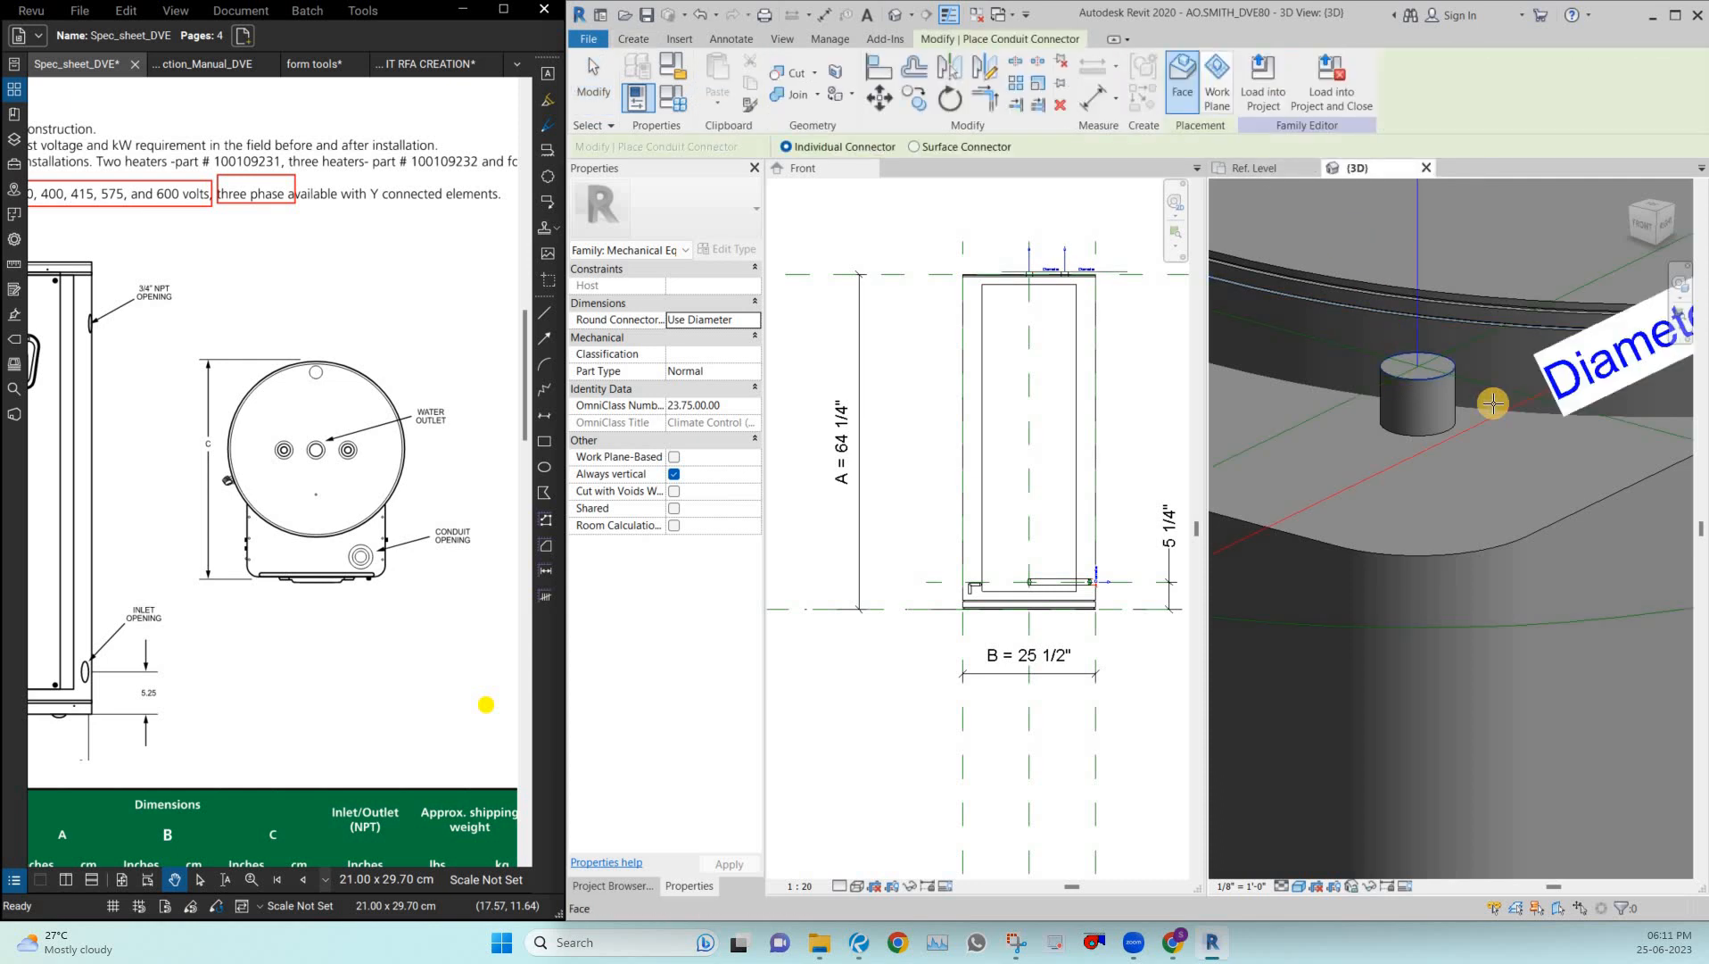
# Undo the conduit connector and place a Communication electrical connector on the top face of the conduit stub instead.
pyautogui.scroll(-3, 1493, 404)
pyautogui.hotkey('ctrl', 'z')
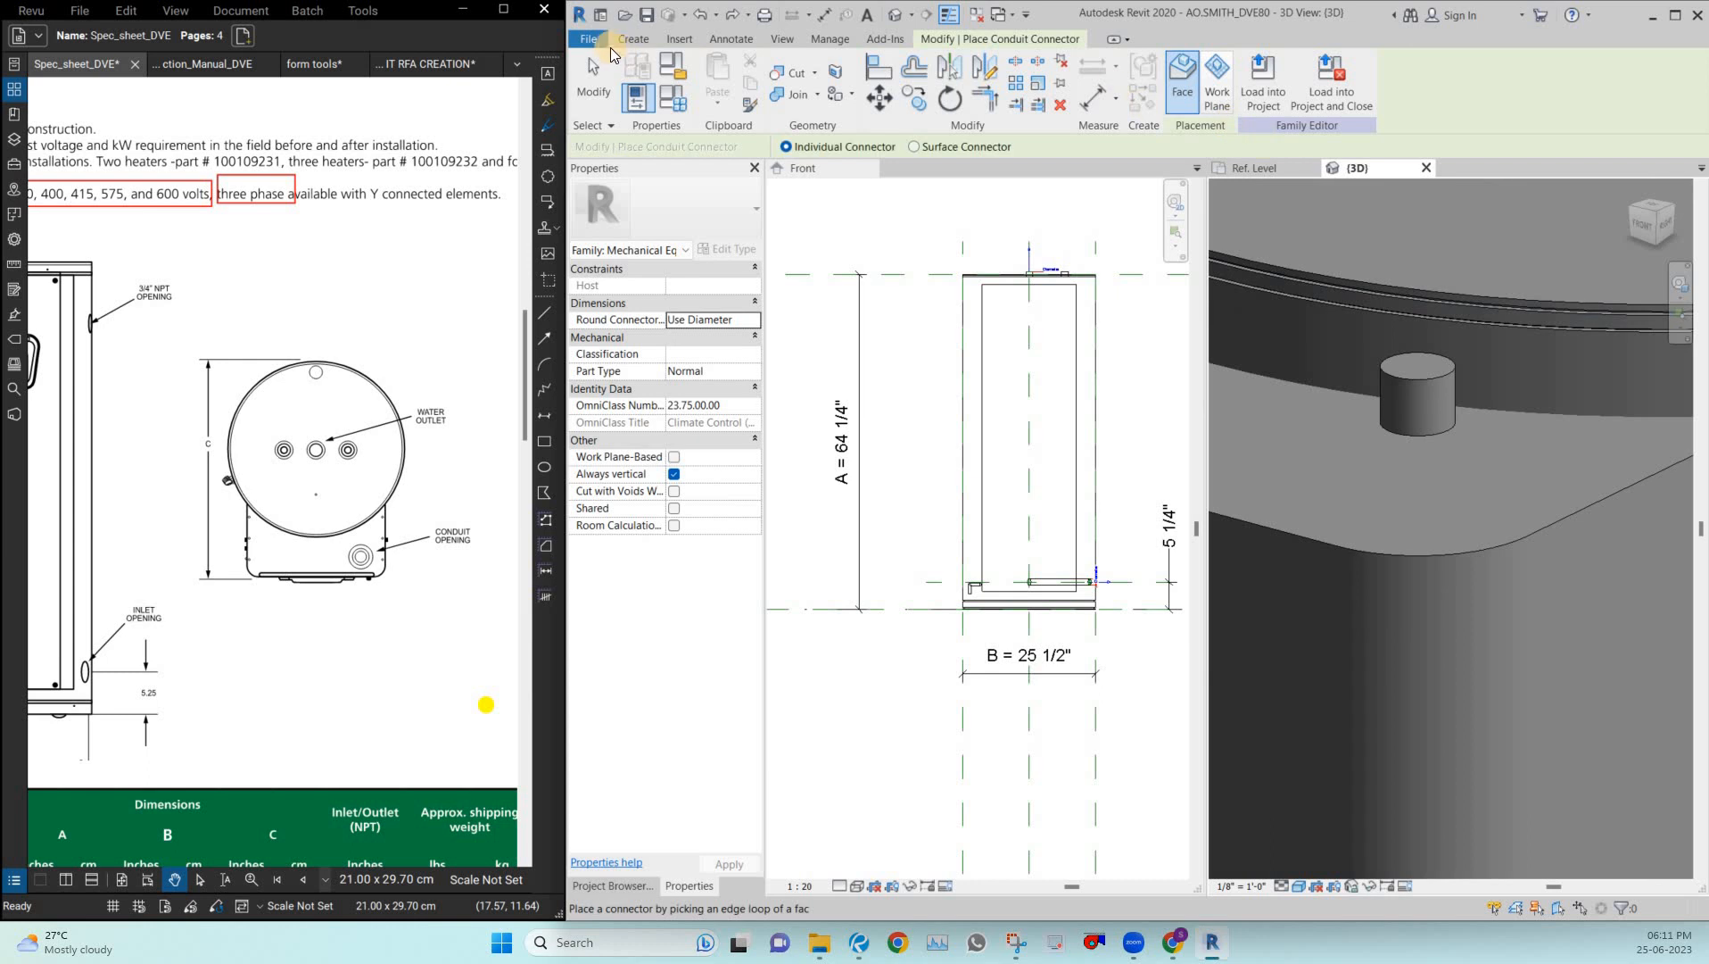
pyautogui.click(634, 39)
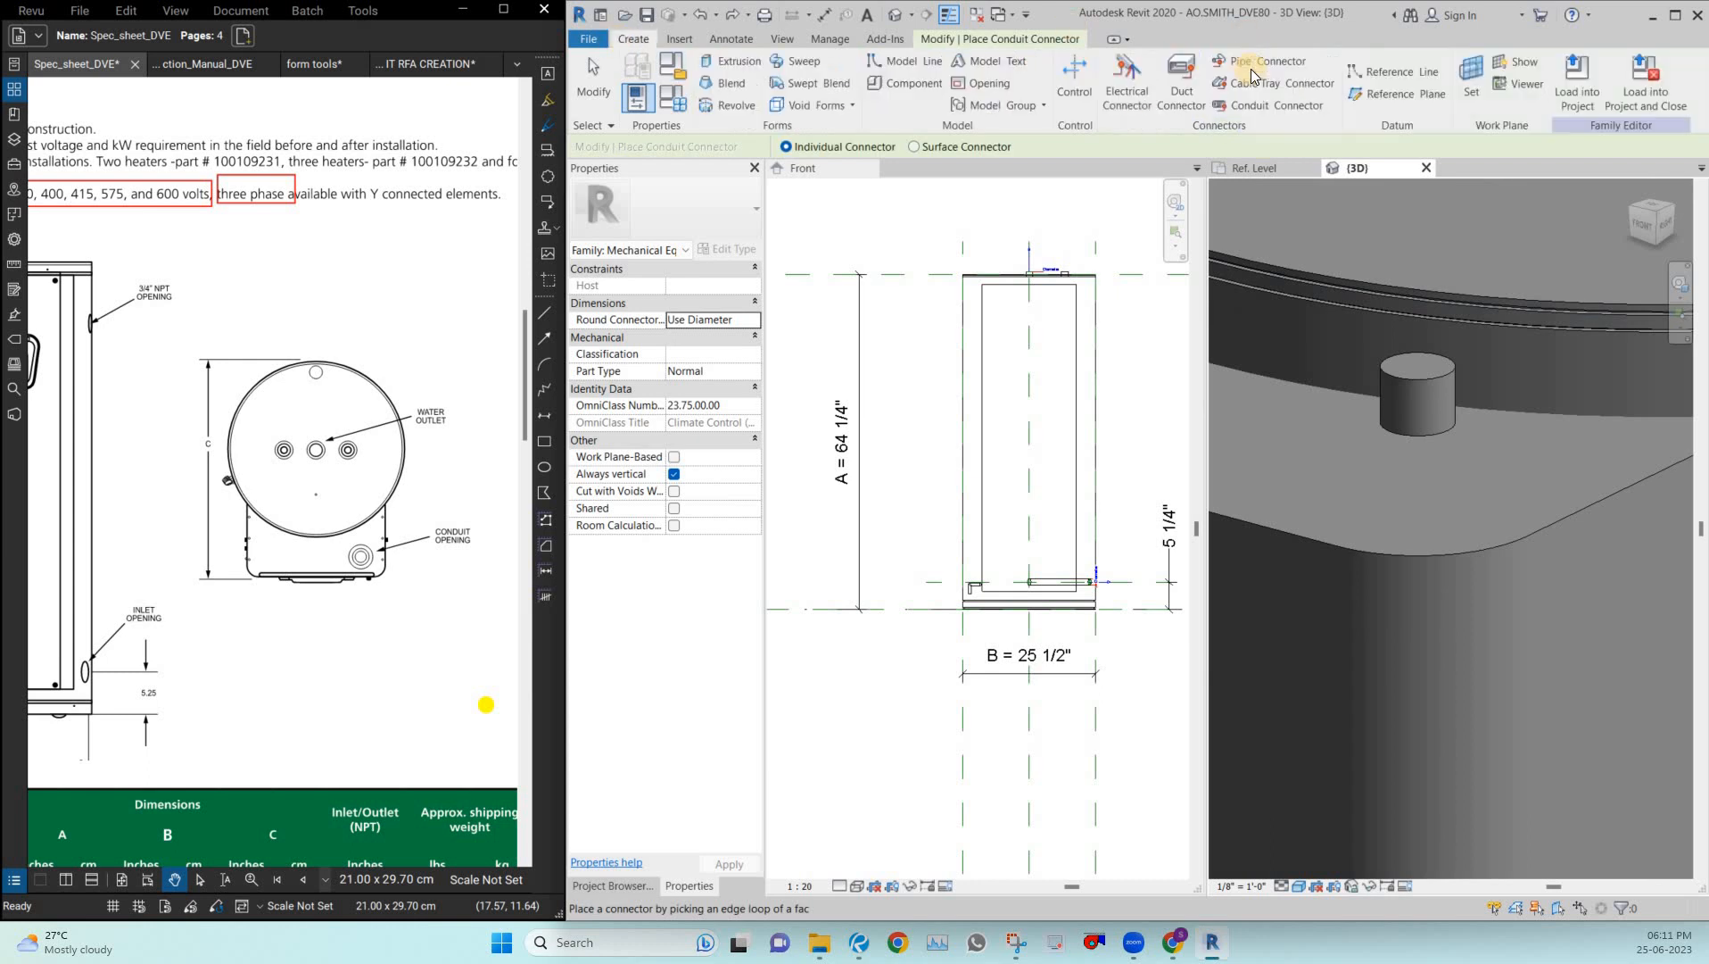
pyautogui.click(1128, 96)
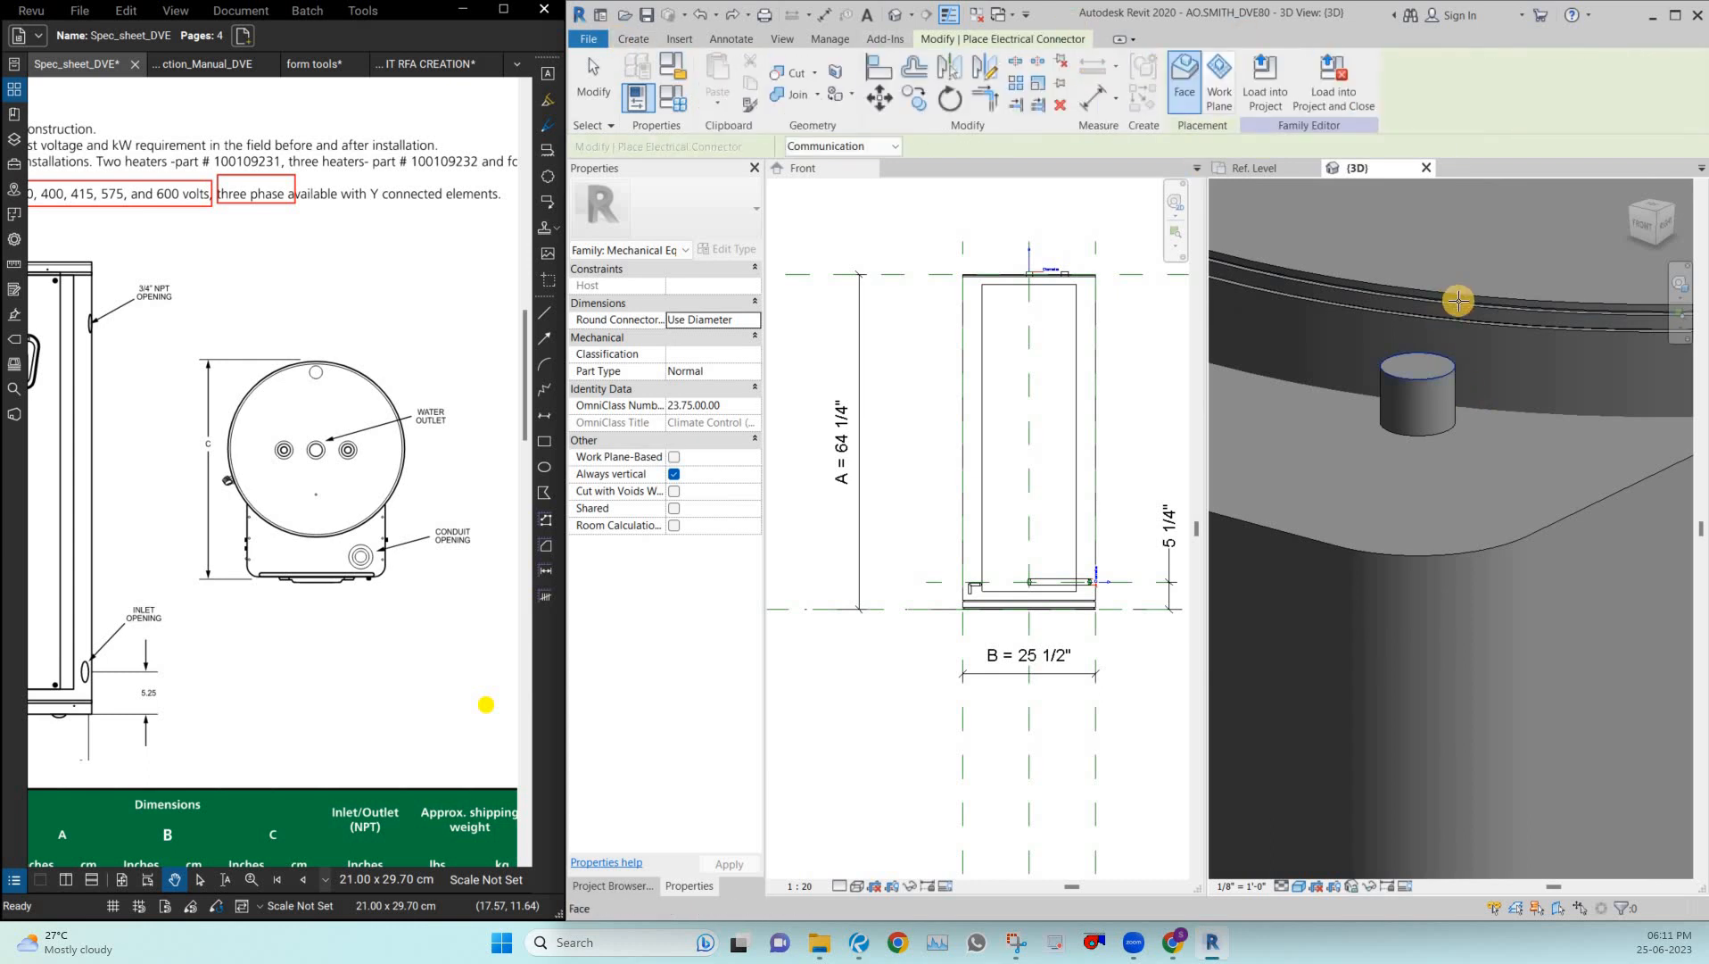
pyautogui.scroll(-5, 1581, 388)
pyautogui.press('Escape')
pyautogui.click(1577, 364)
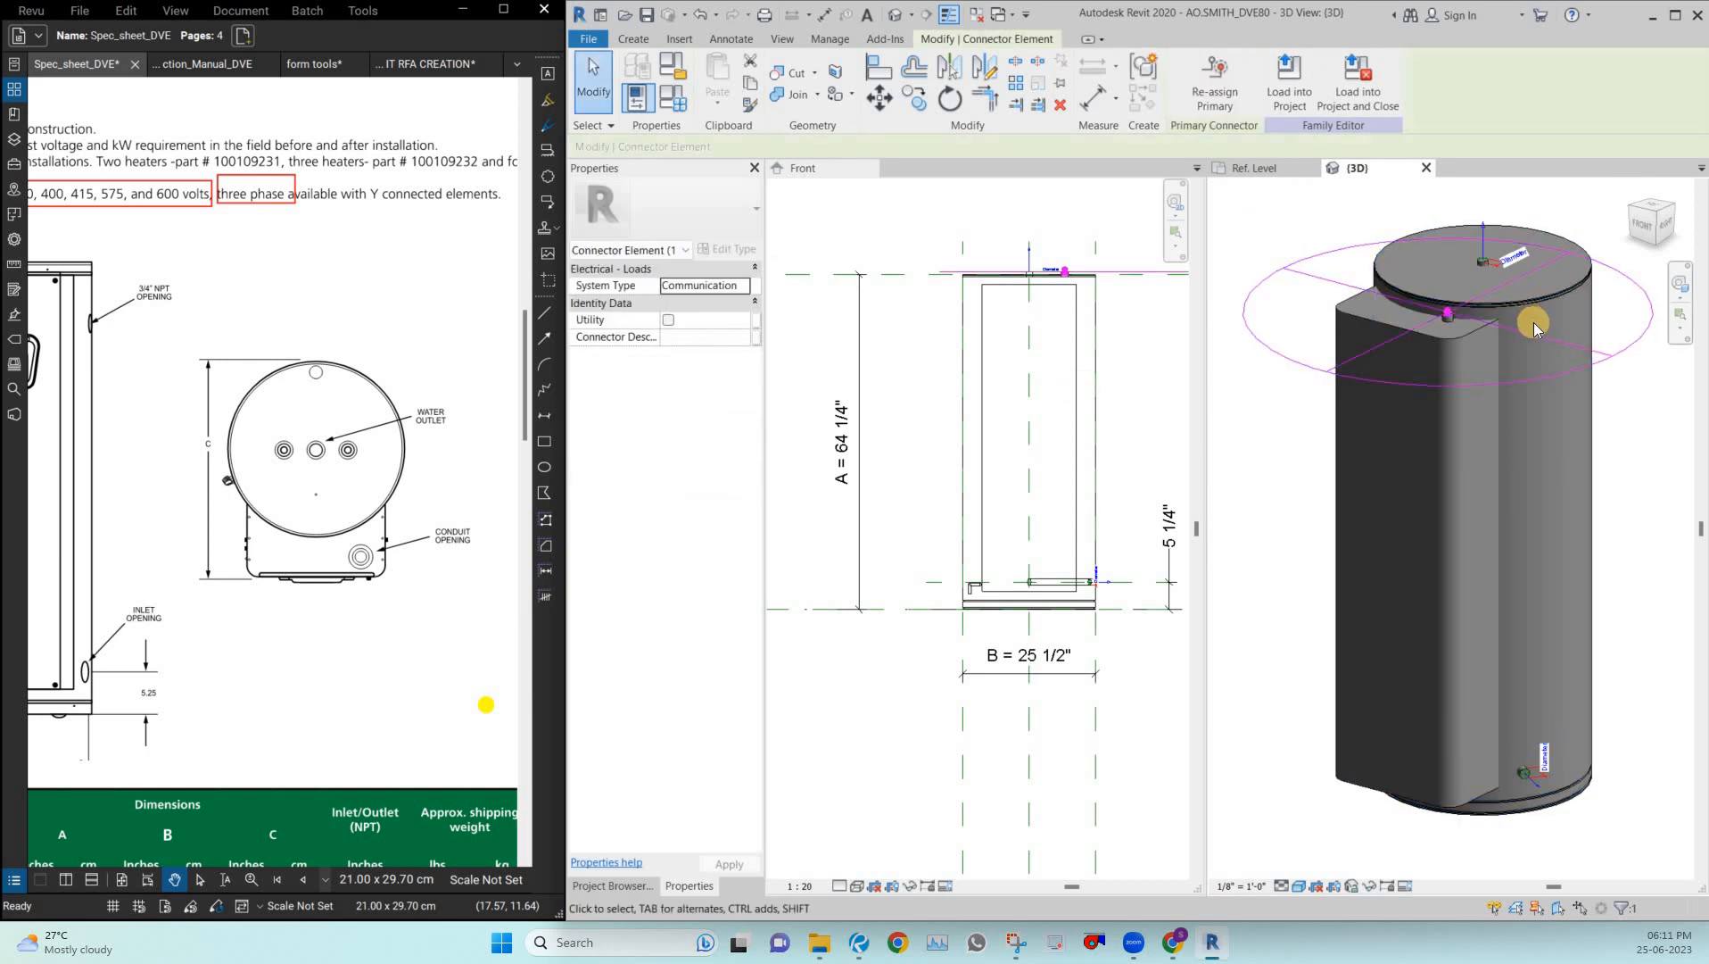
pyautogui.press('Escape')
pyautogui.scroll(-5, 1534, 329)
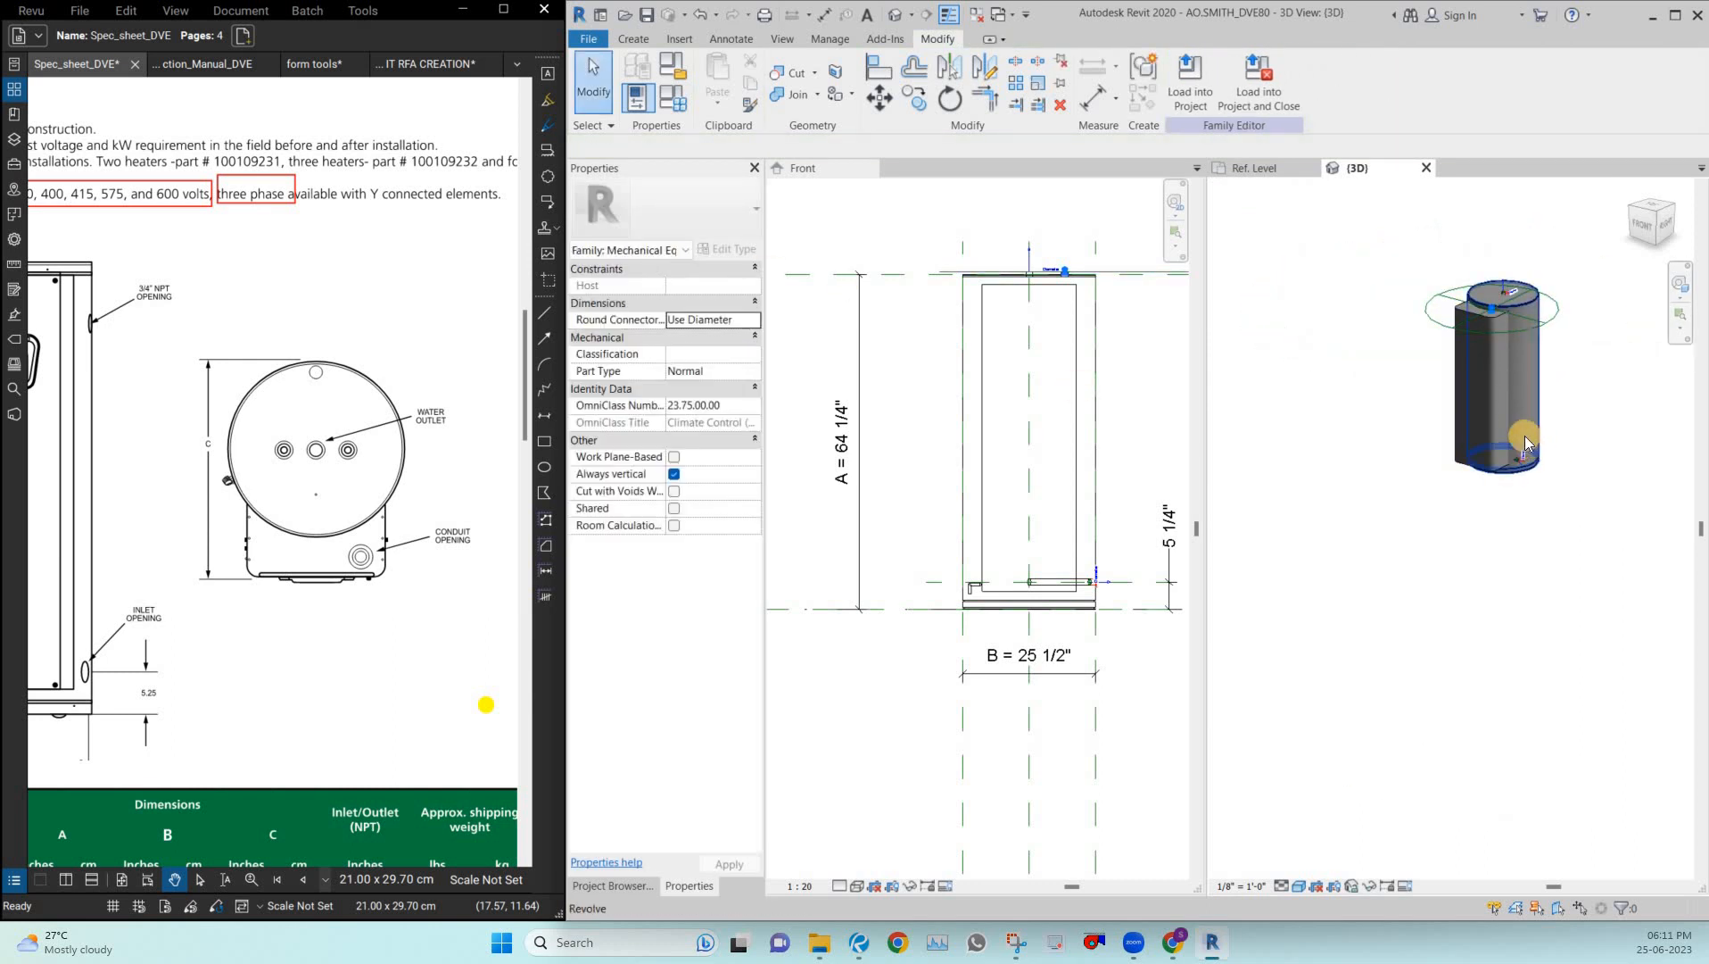
# Confirm Mechanical Equipment as the category of the water heater family.
pyautogui.click(672, 69)
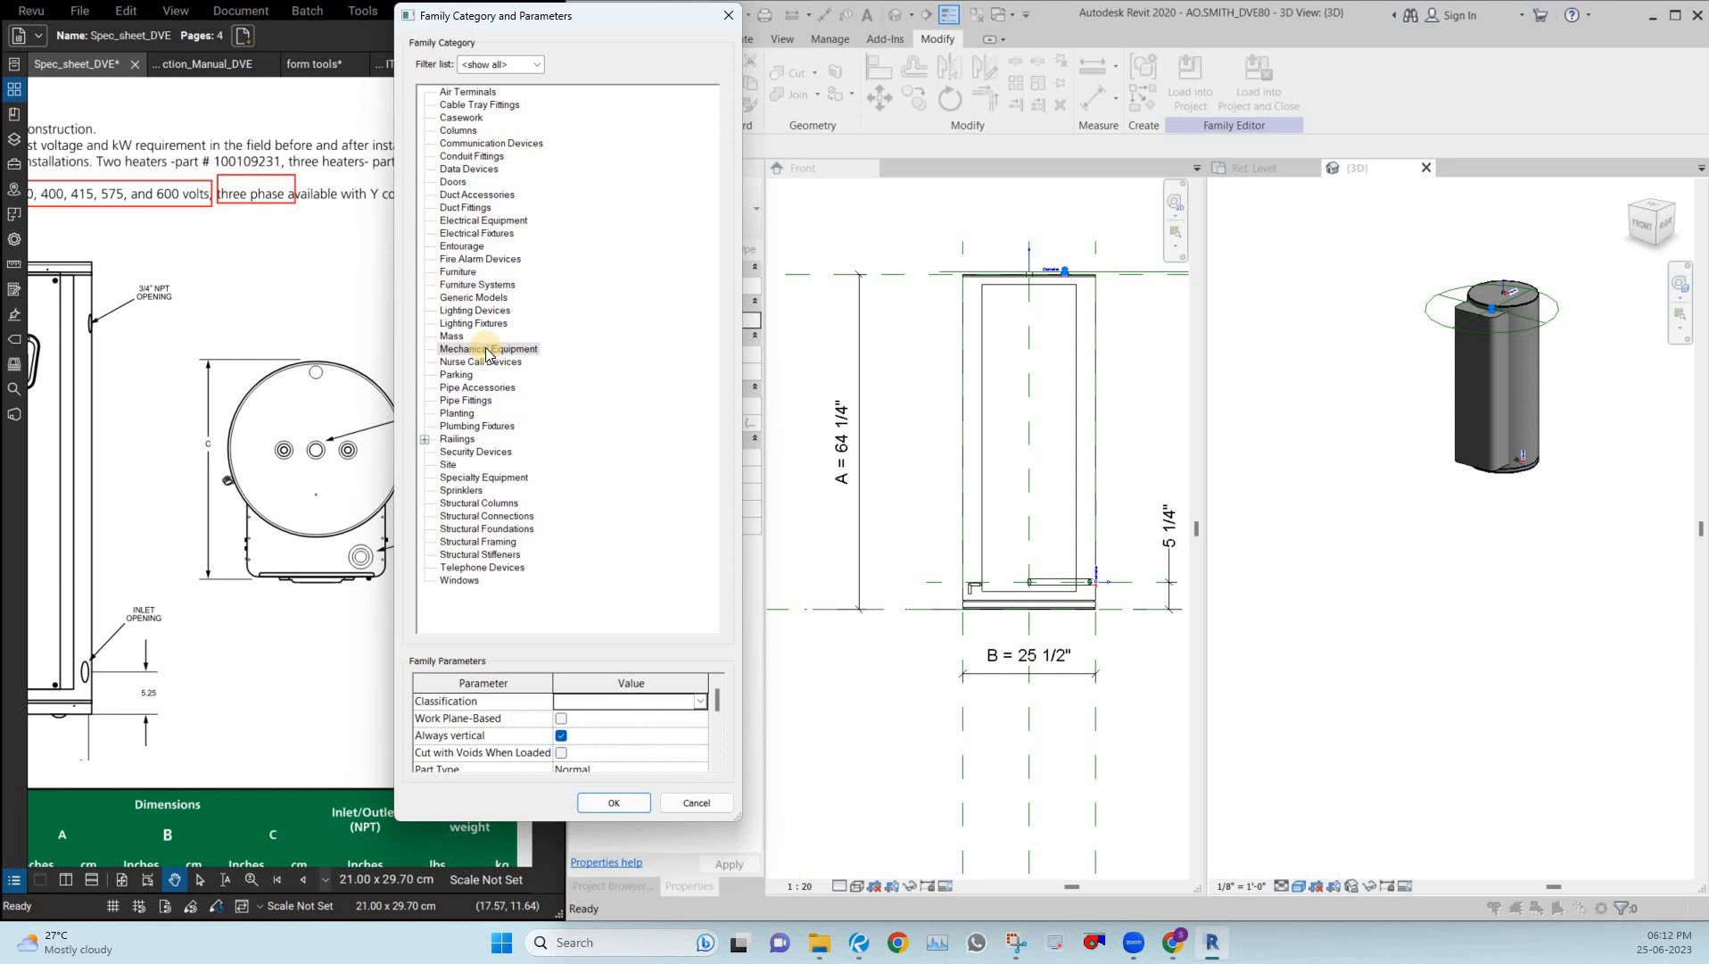
pyautogui.click(487, 348)
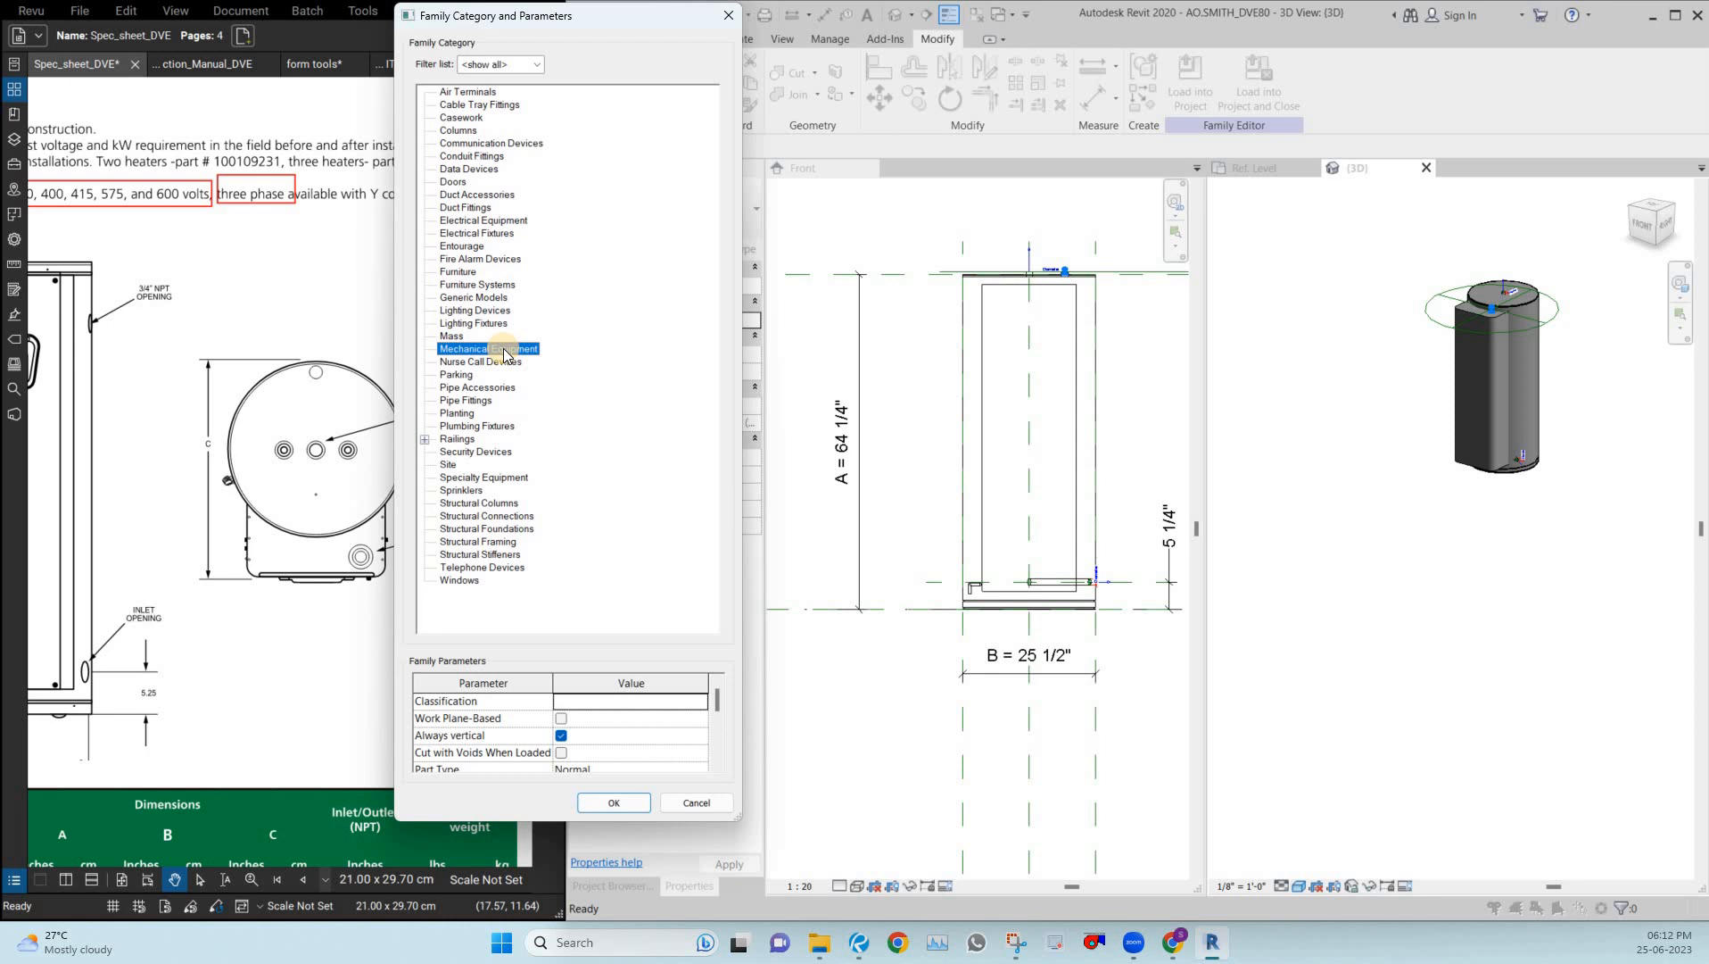
pyautogui.click(610, 802)
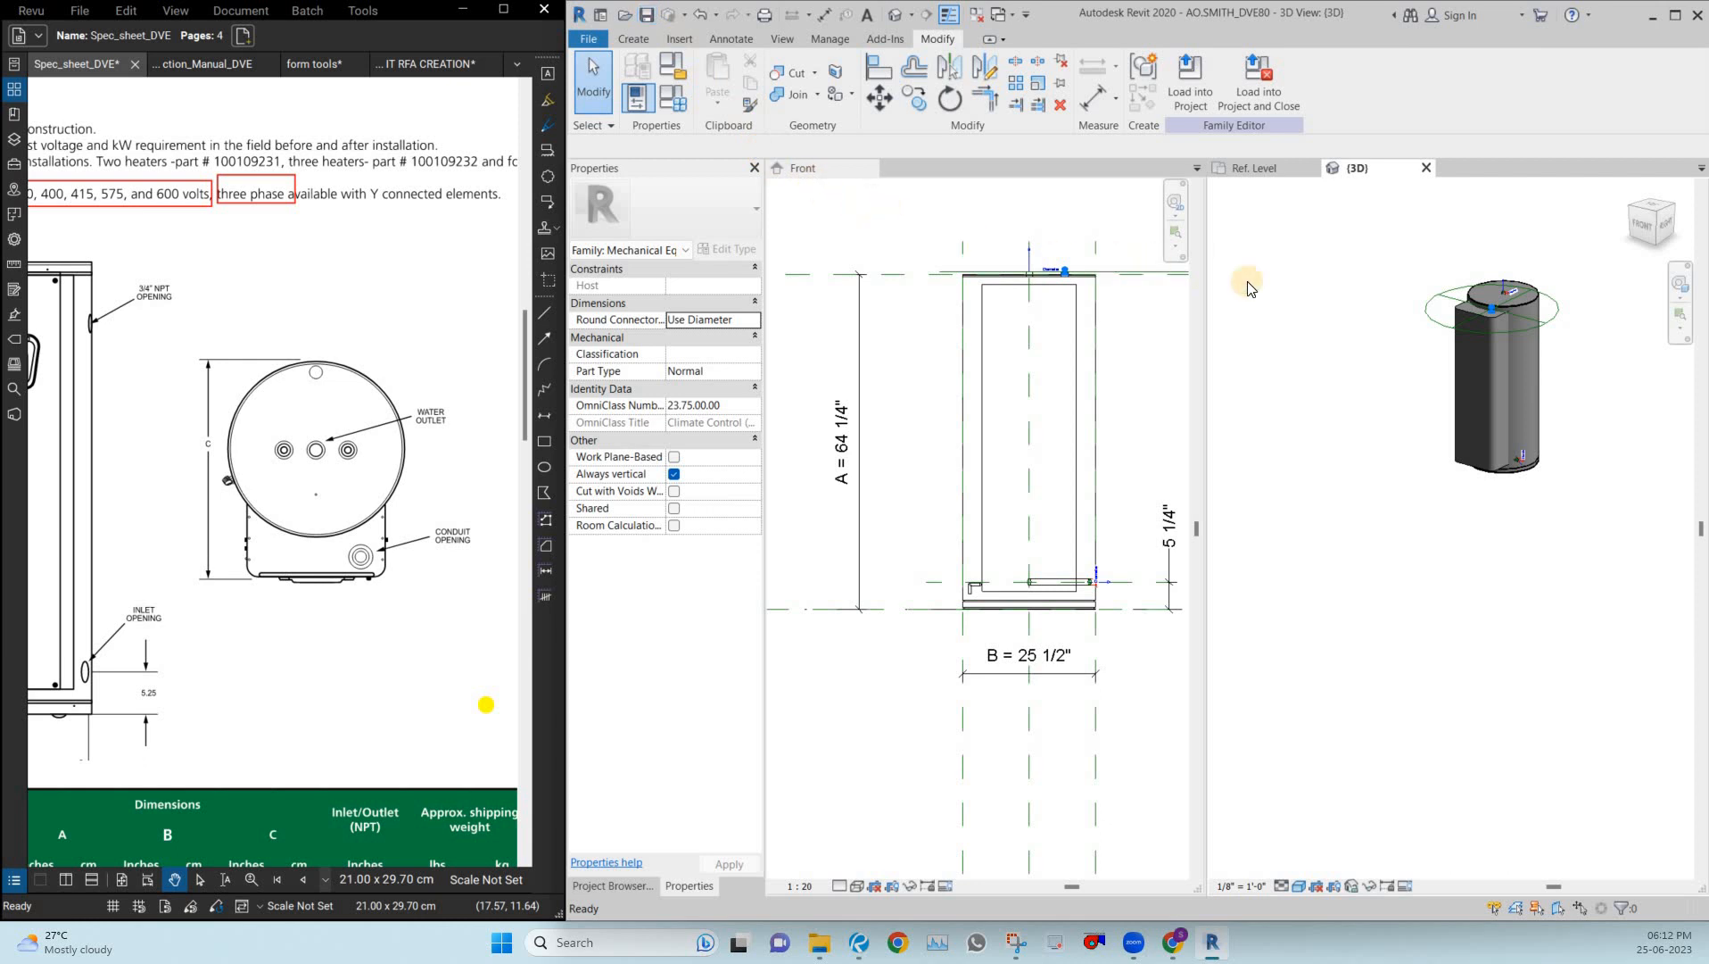
# Combine the open family views into one tabbed window and fit the heater in the 3D view.
pyautogui.press('t')
pyautogui.press('w')
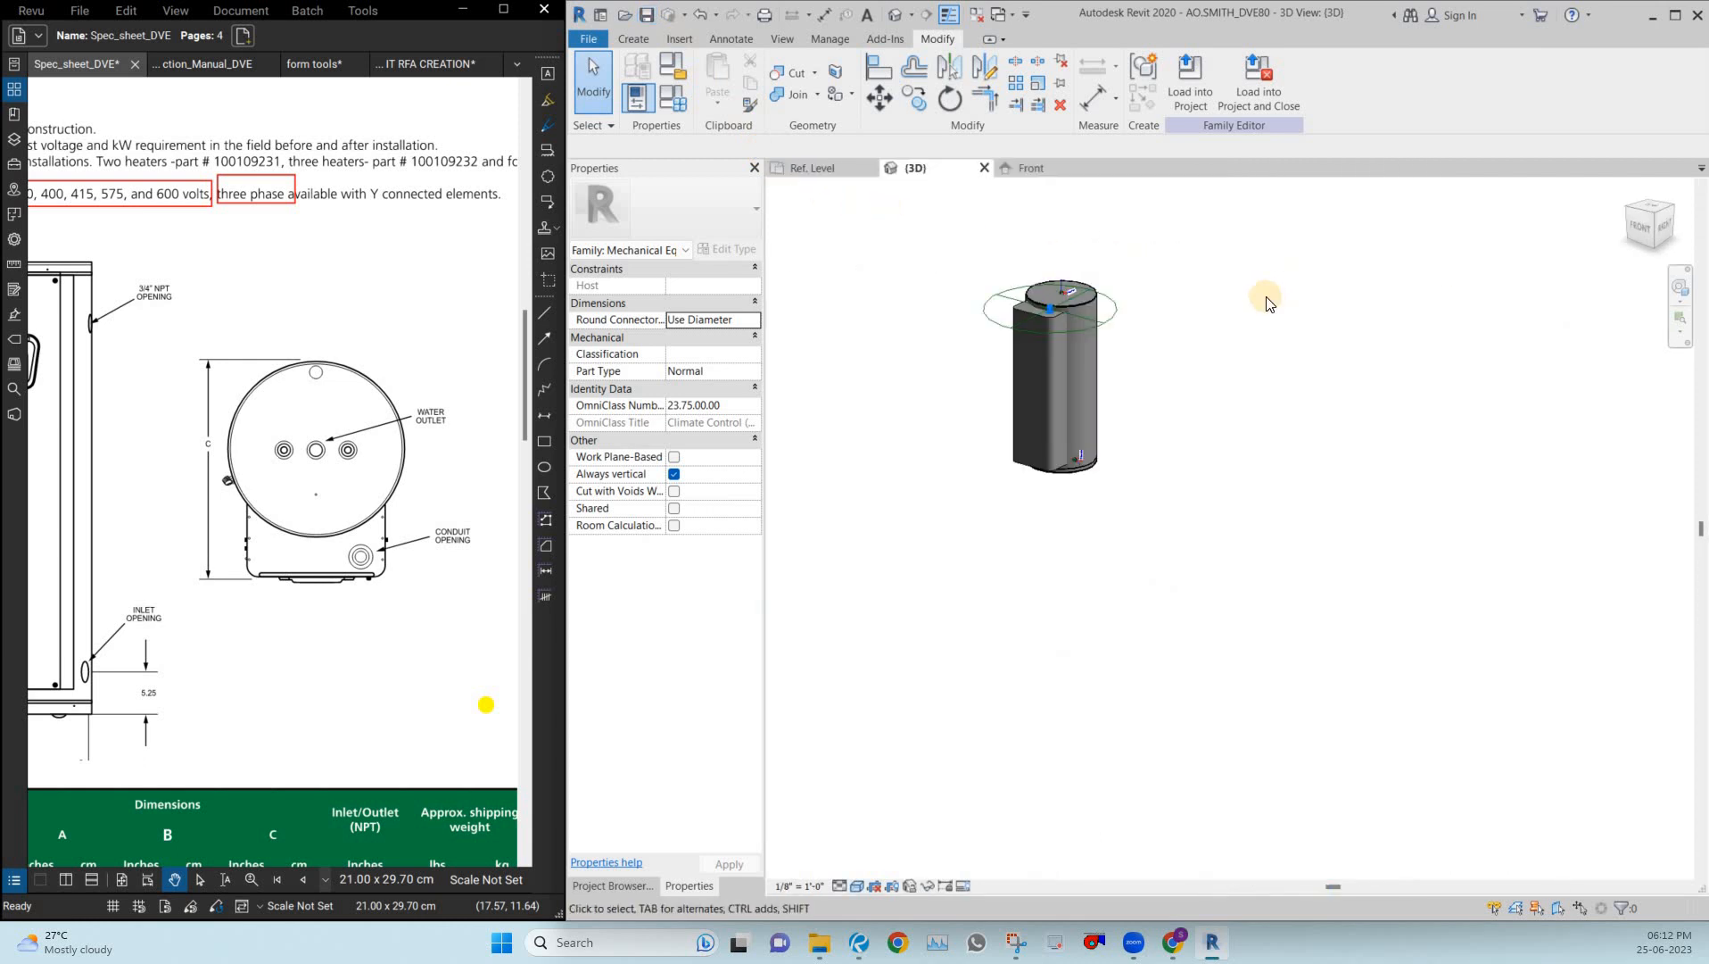
pyautogui.press('z')
pyautogui.press('f')
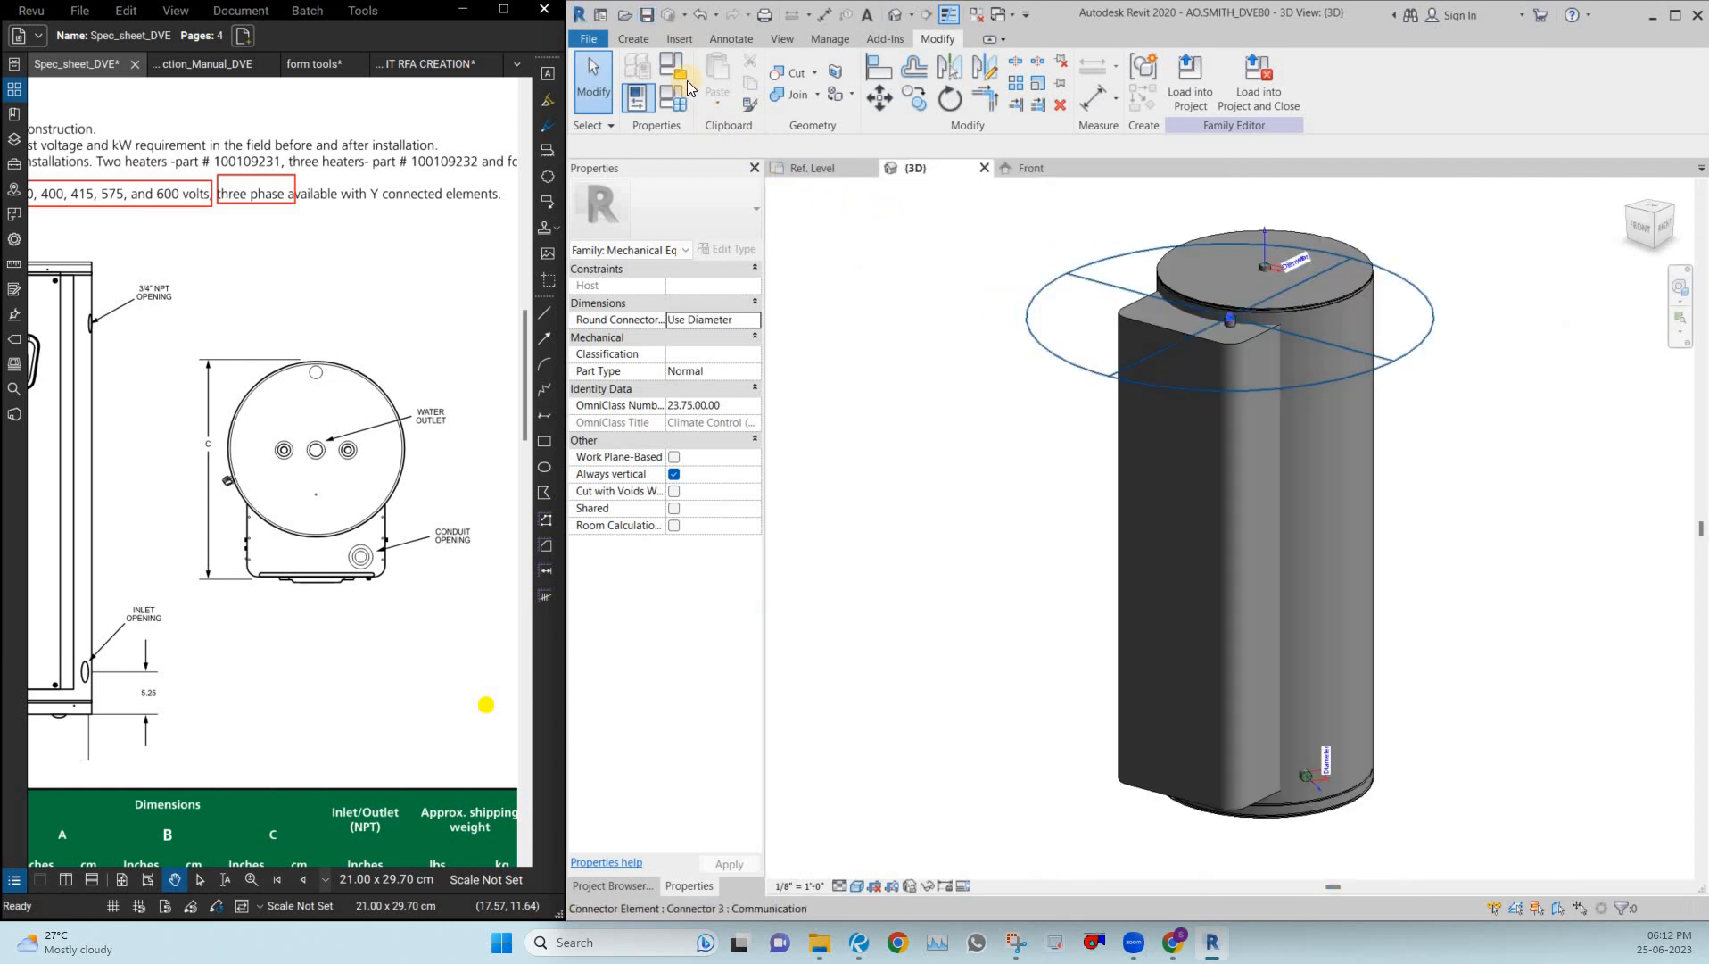
# Create a new project from a mechanical systems template.
pyautogui.click(629, 40)
pyautogui.click(595, 45)
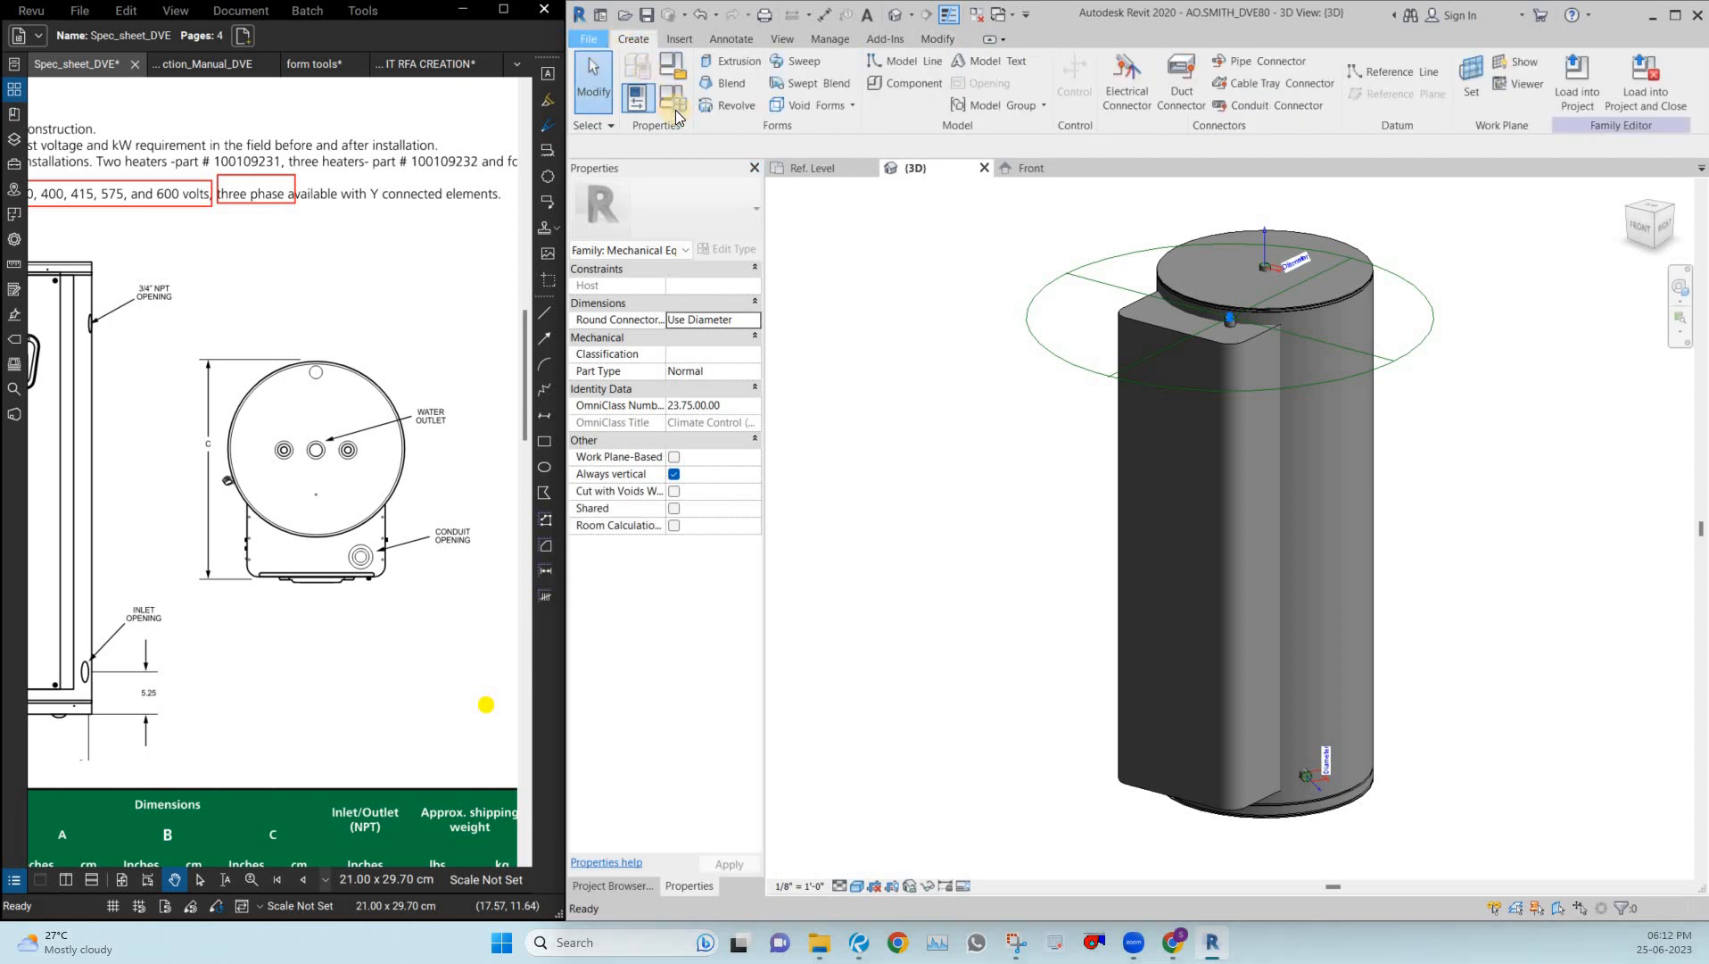
pyautogui.moveTo(680, 116)
pyautogui.click(767, 126)
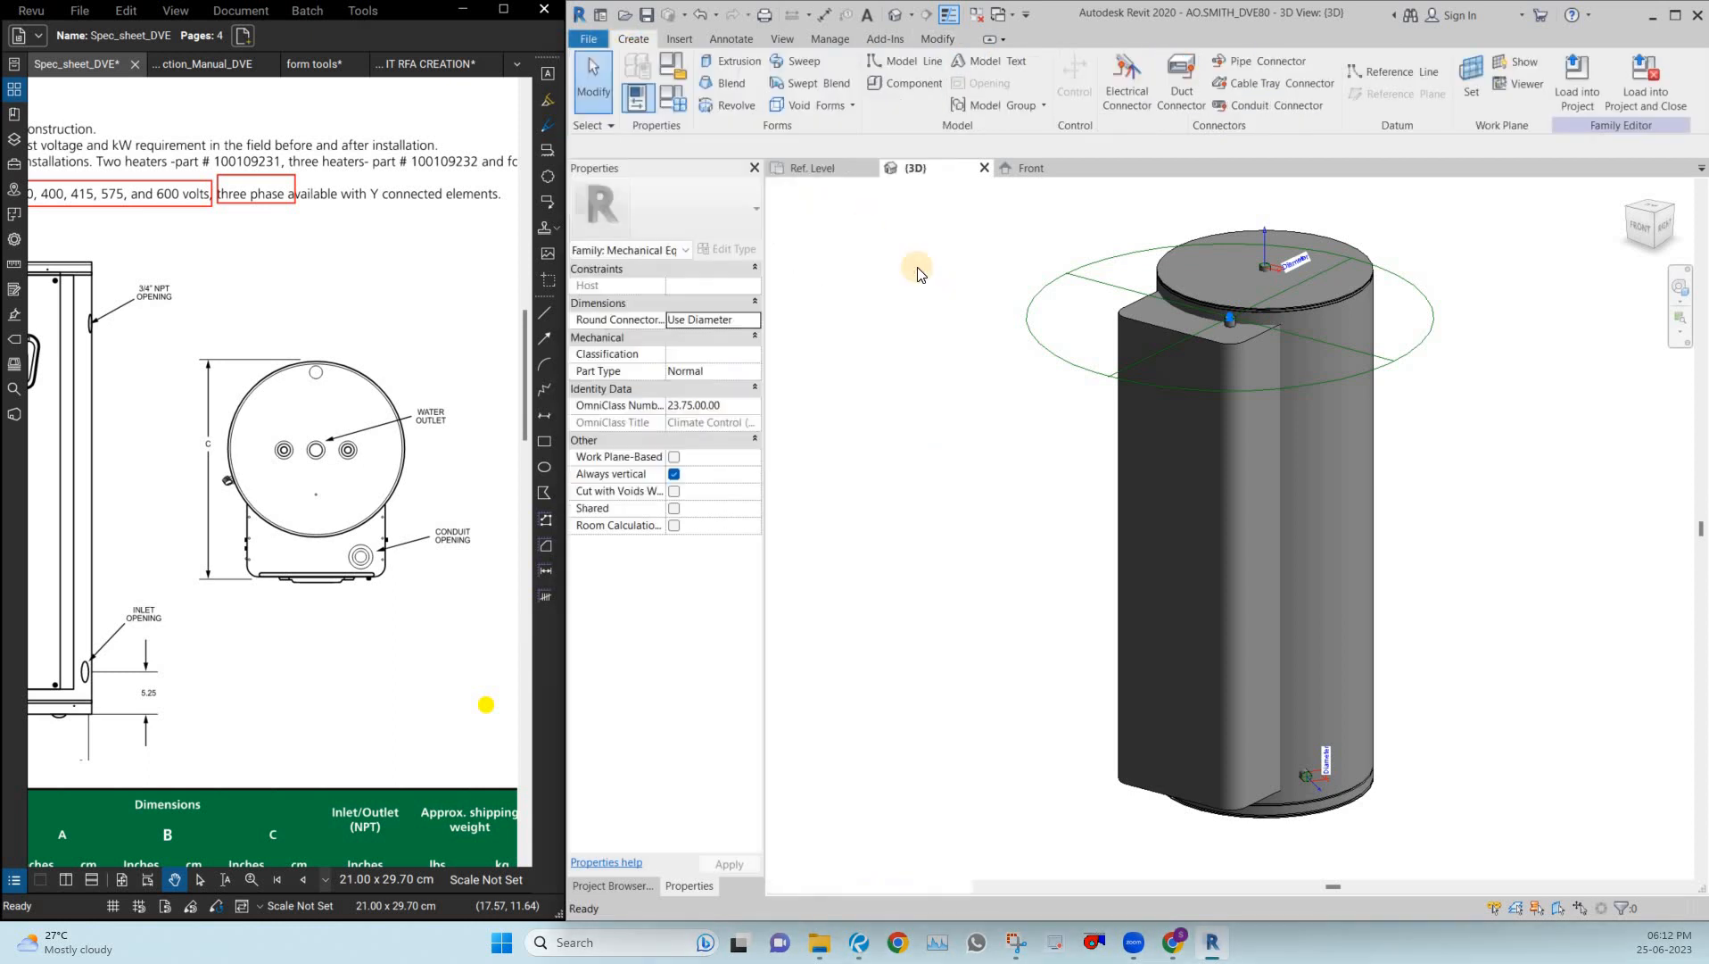
pyautogui.click(976, 384)
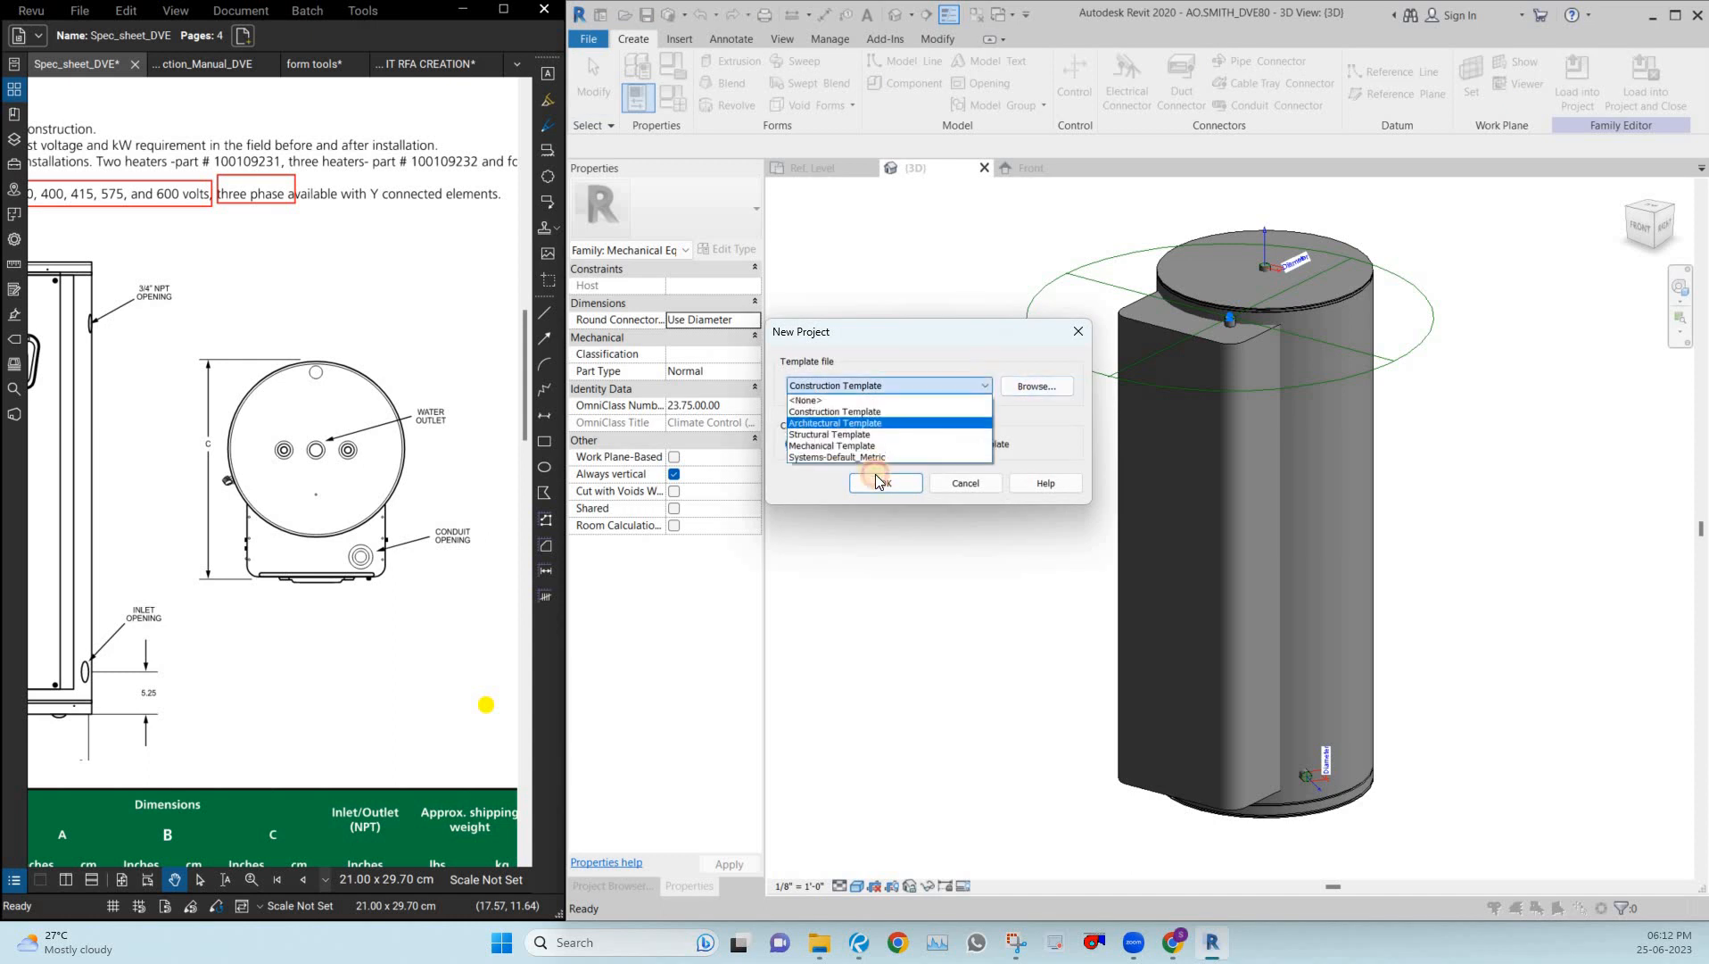
pyautogui.click(877, 479)
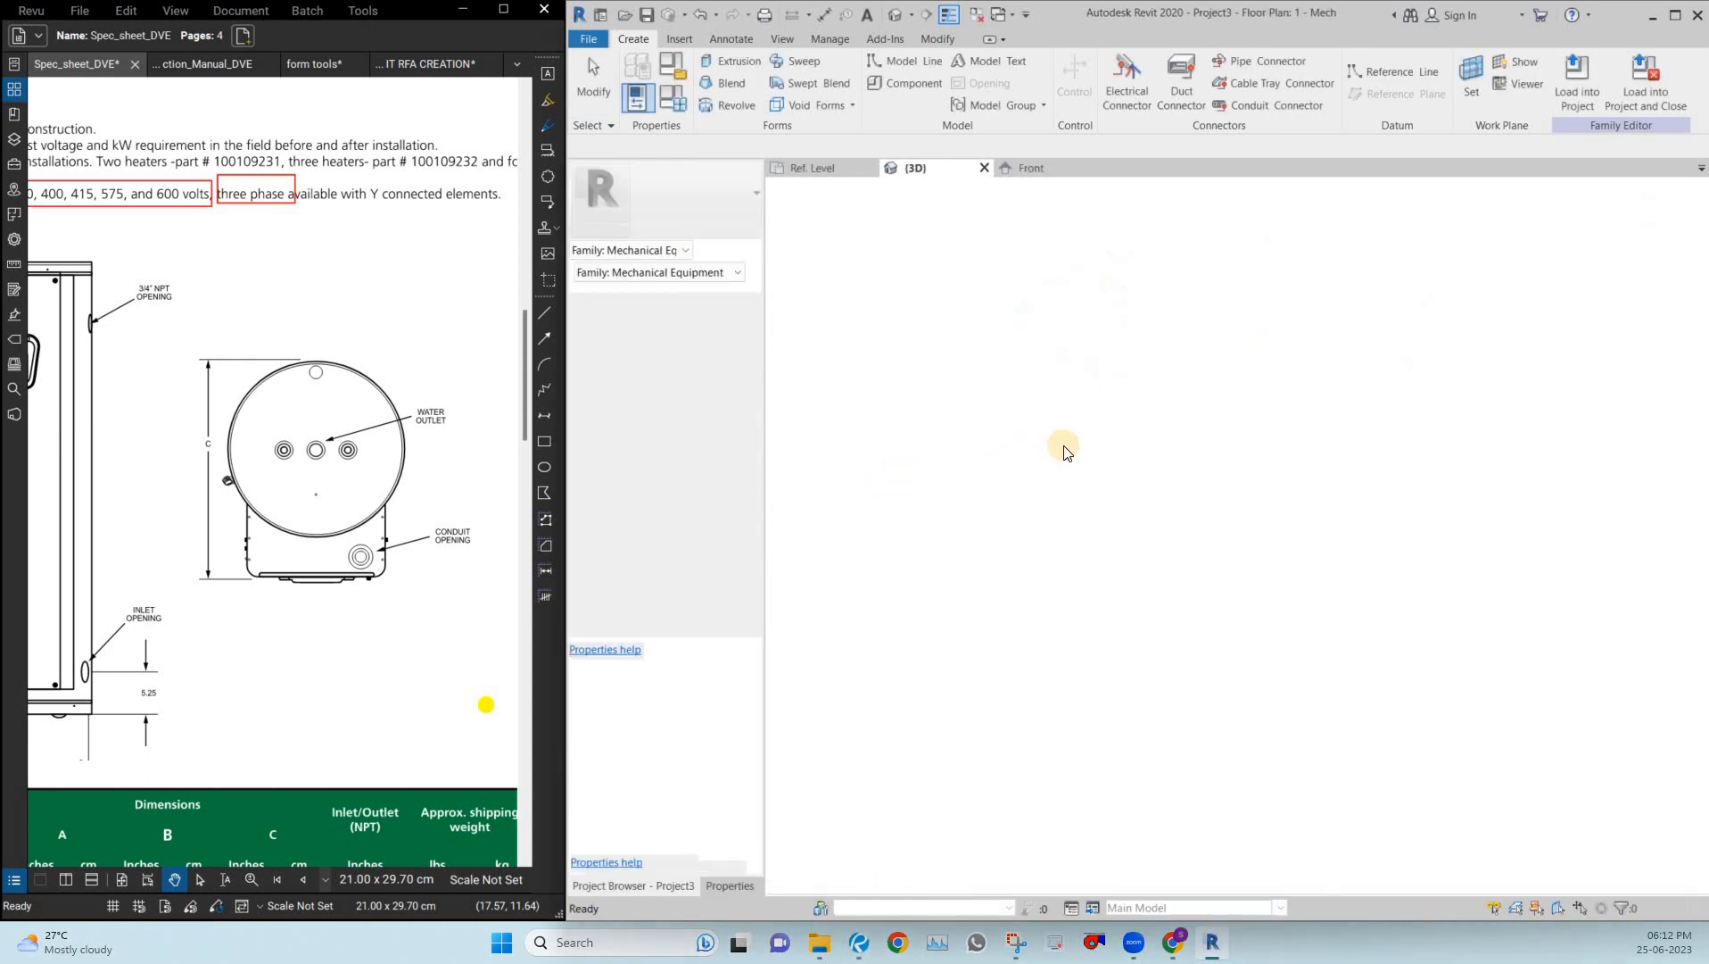
# Load the AO.SMITH_DVE80 family into the new project and place one instance on the 1 - Mech floor plan.
pyautogui.hotkey('ctrl', 'Tab')
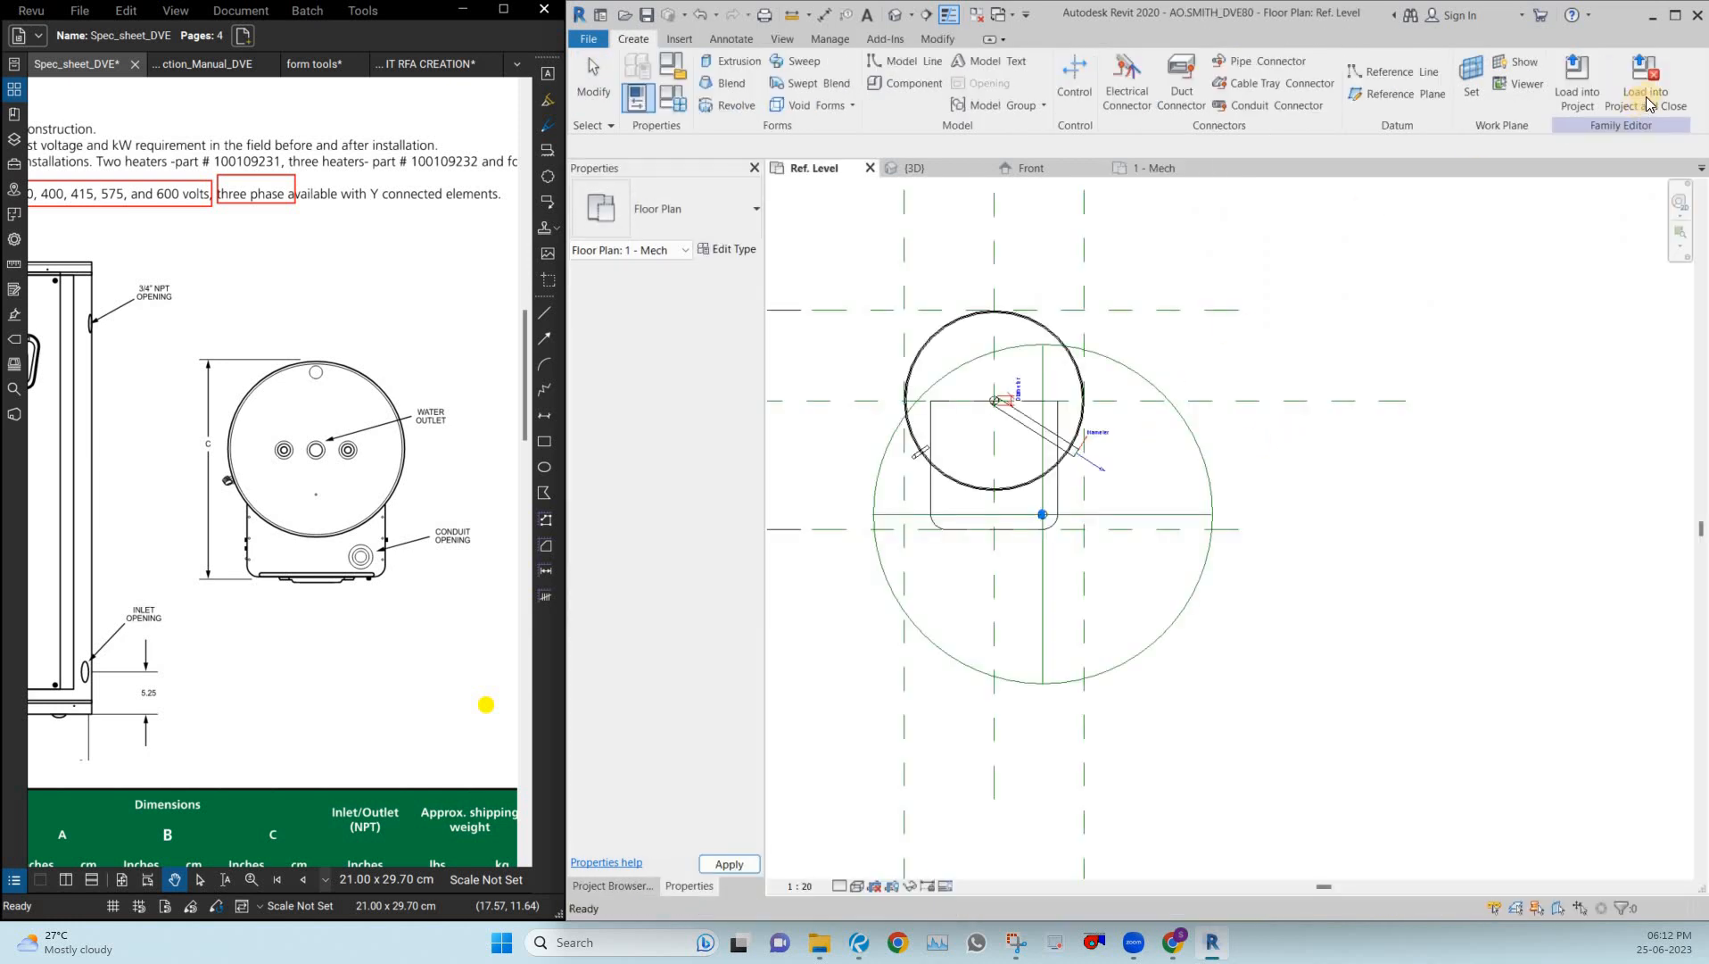
pyautogui.click(1574, 98)
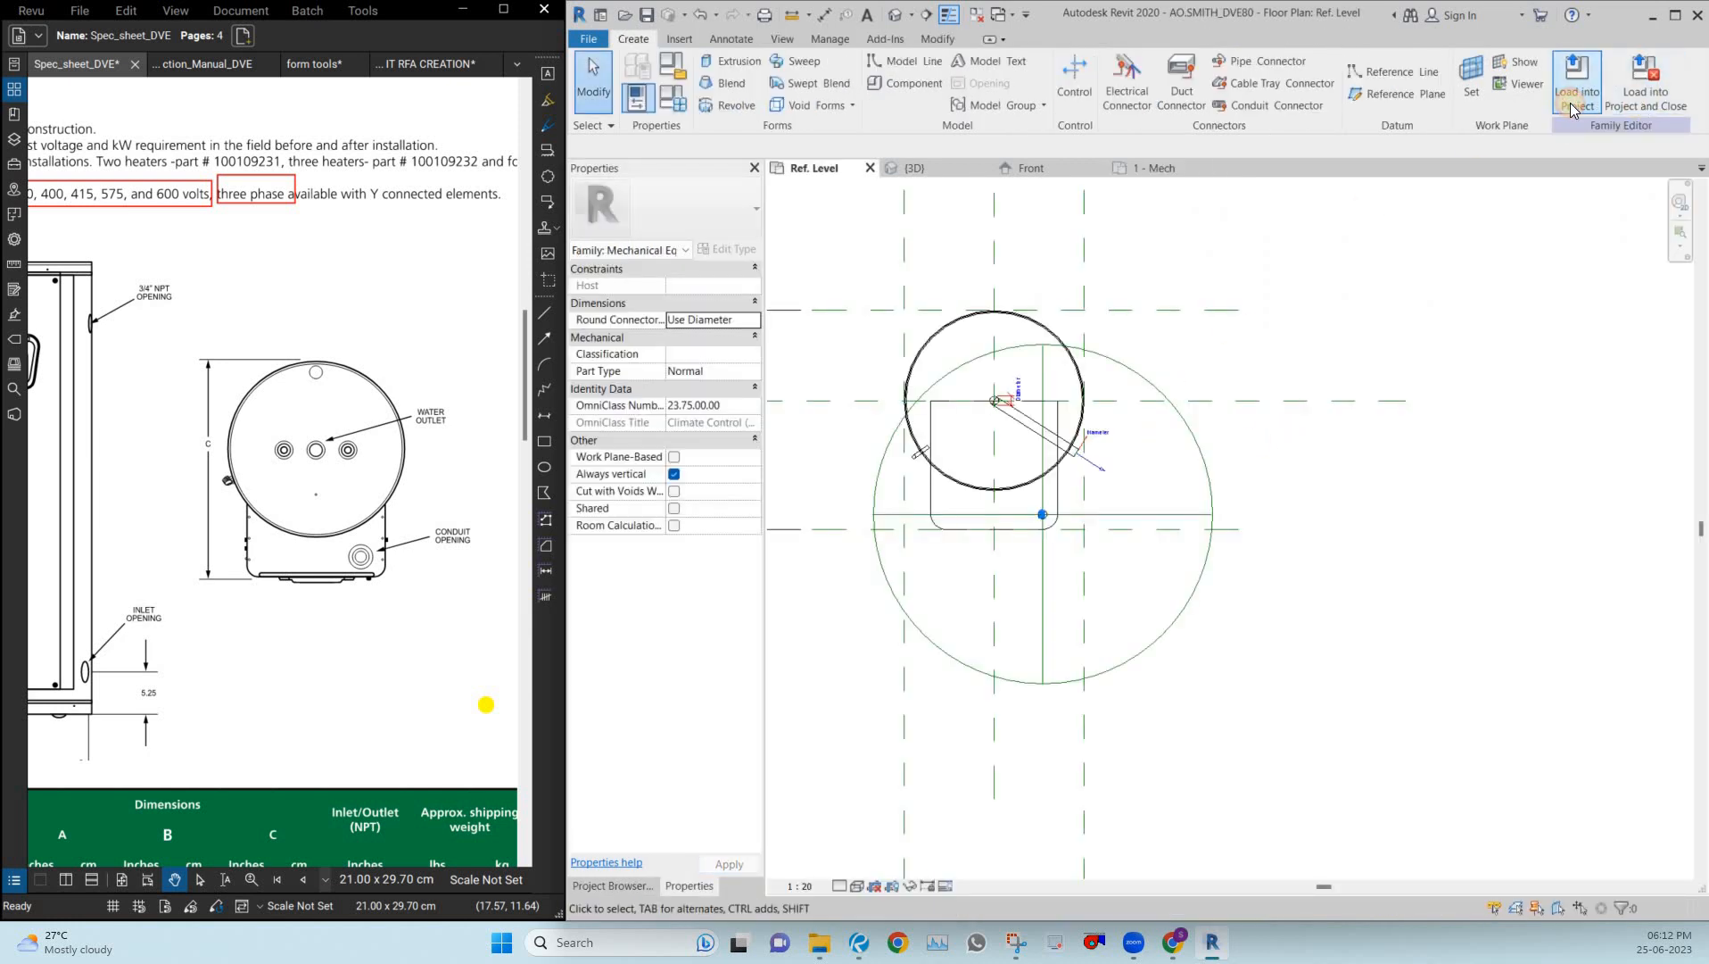
pyautogui.click(1112, 505)
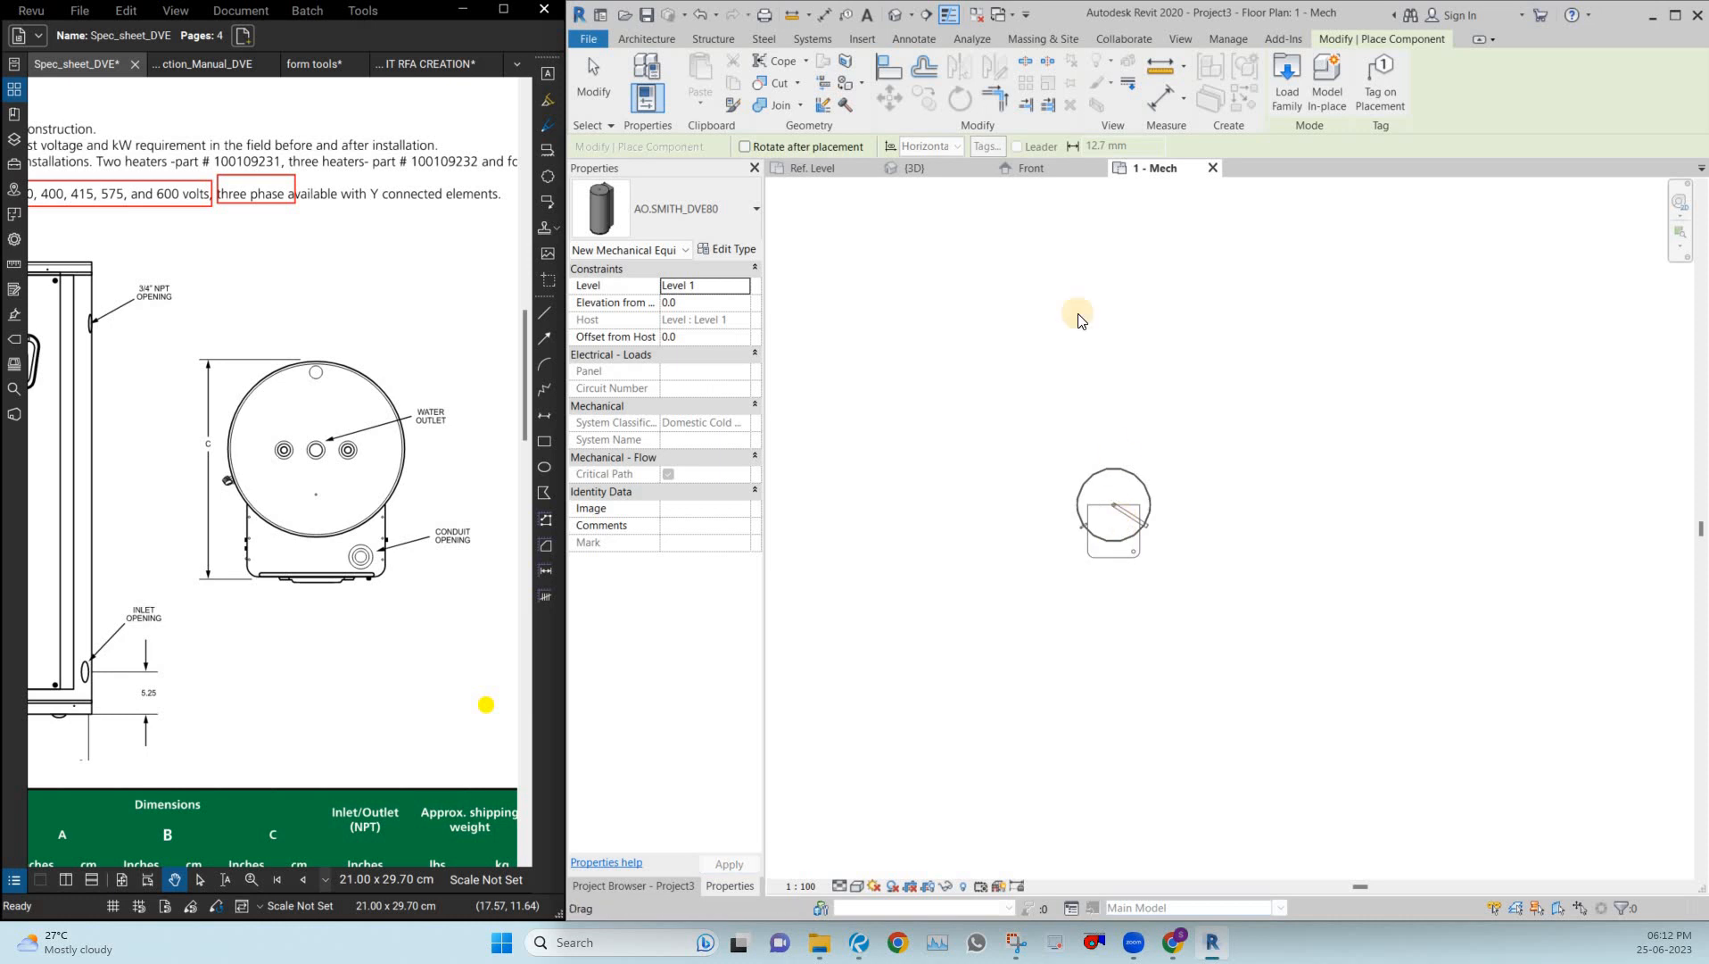
pyautogui.press('Escape')
# Open a 3D view with a section box around the placed water heater.
pyautogui.moveTo(1034, 453); pyautogui.dragTo(1183, 595)
pyautogui.press('b')
pyautogui.press('x')
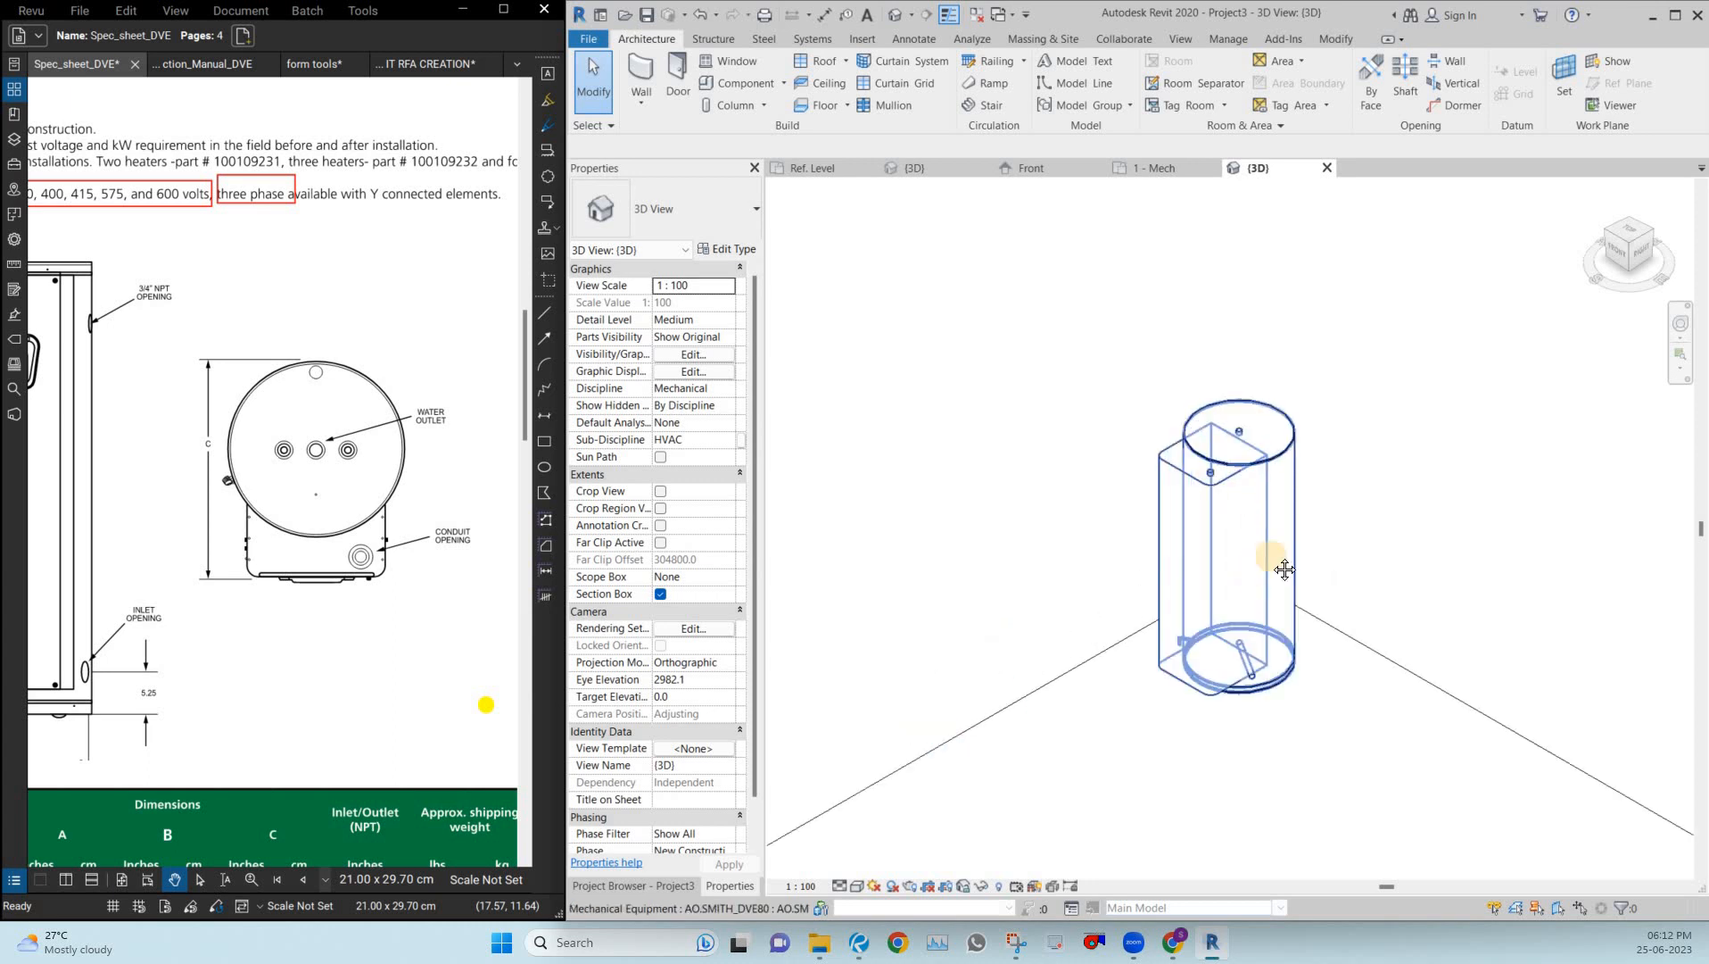
# Select the placed water heater and examine its water inlet, outlet and electrical connectors in 3D.
pyautogui.keyDown('shift'); pyautogui.moveTo(1403, 567); pyautogui.dragTo(1213, 520, button='middle'); pyautogui.keyUp('shift')
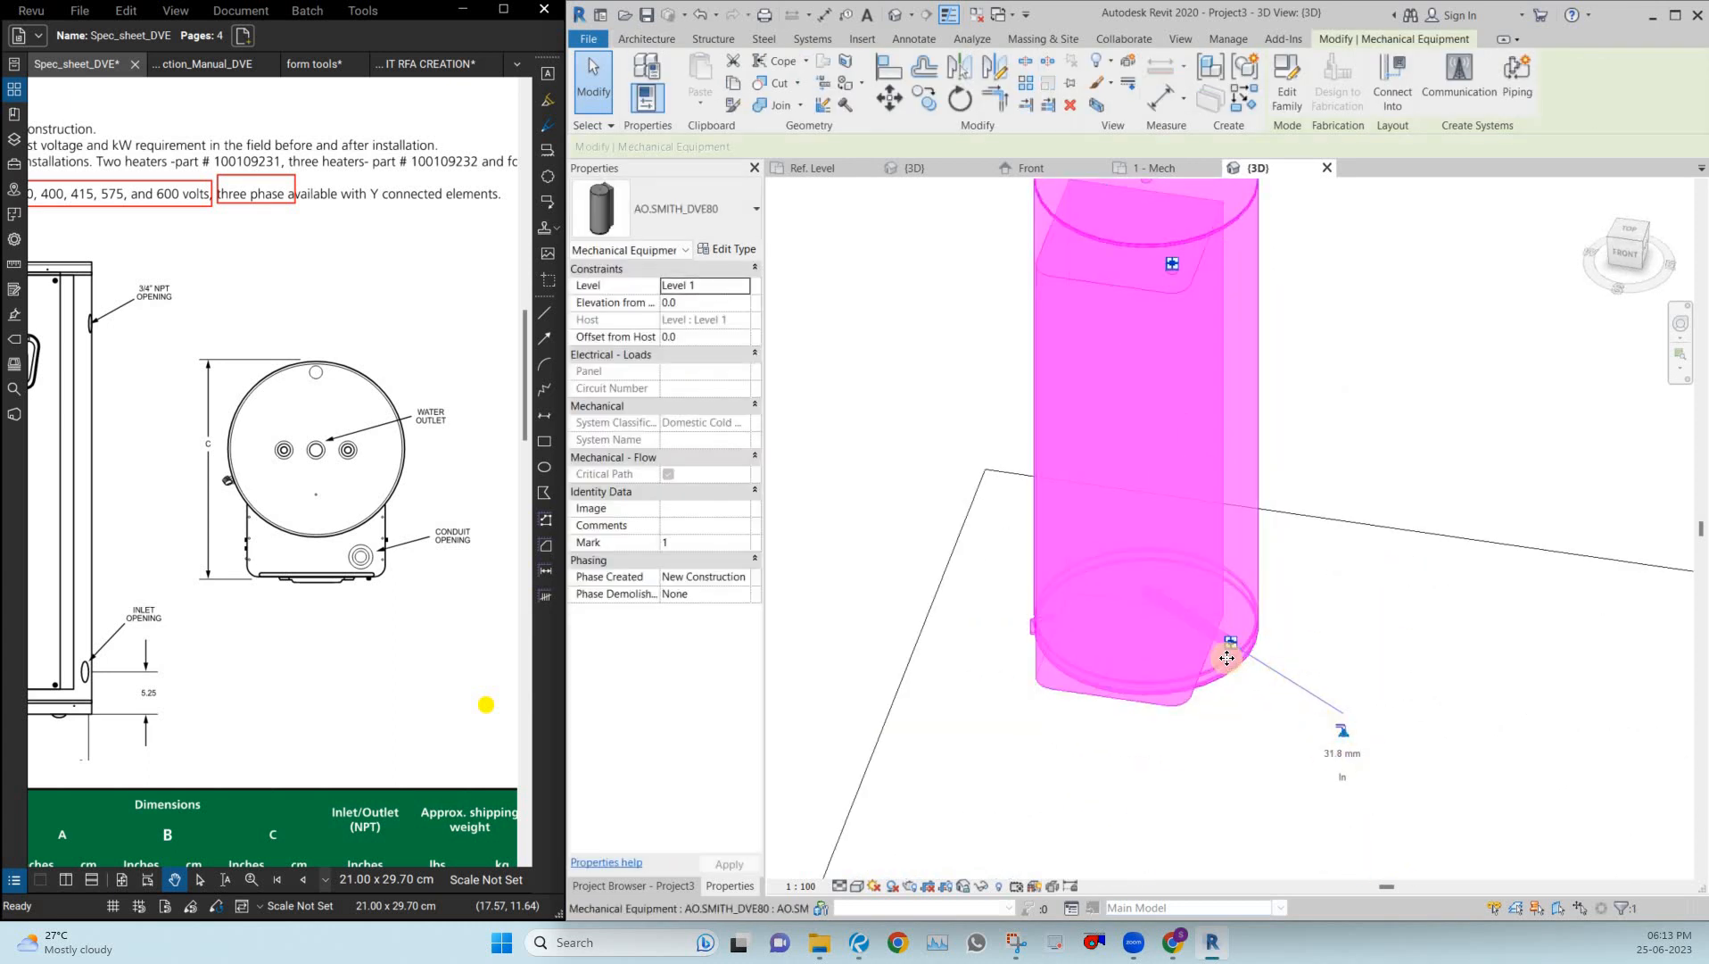
pyautogui.scroll(-4, 1215, 446)
pyautogui.press('Escape')
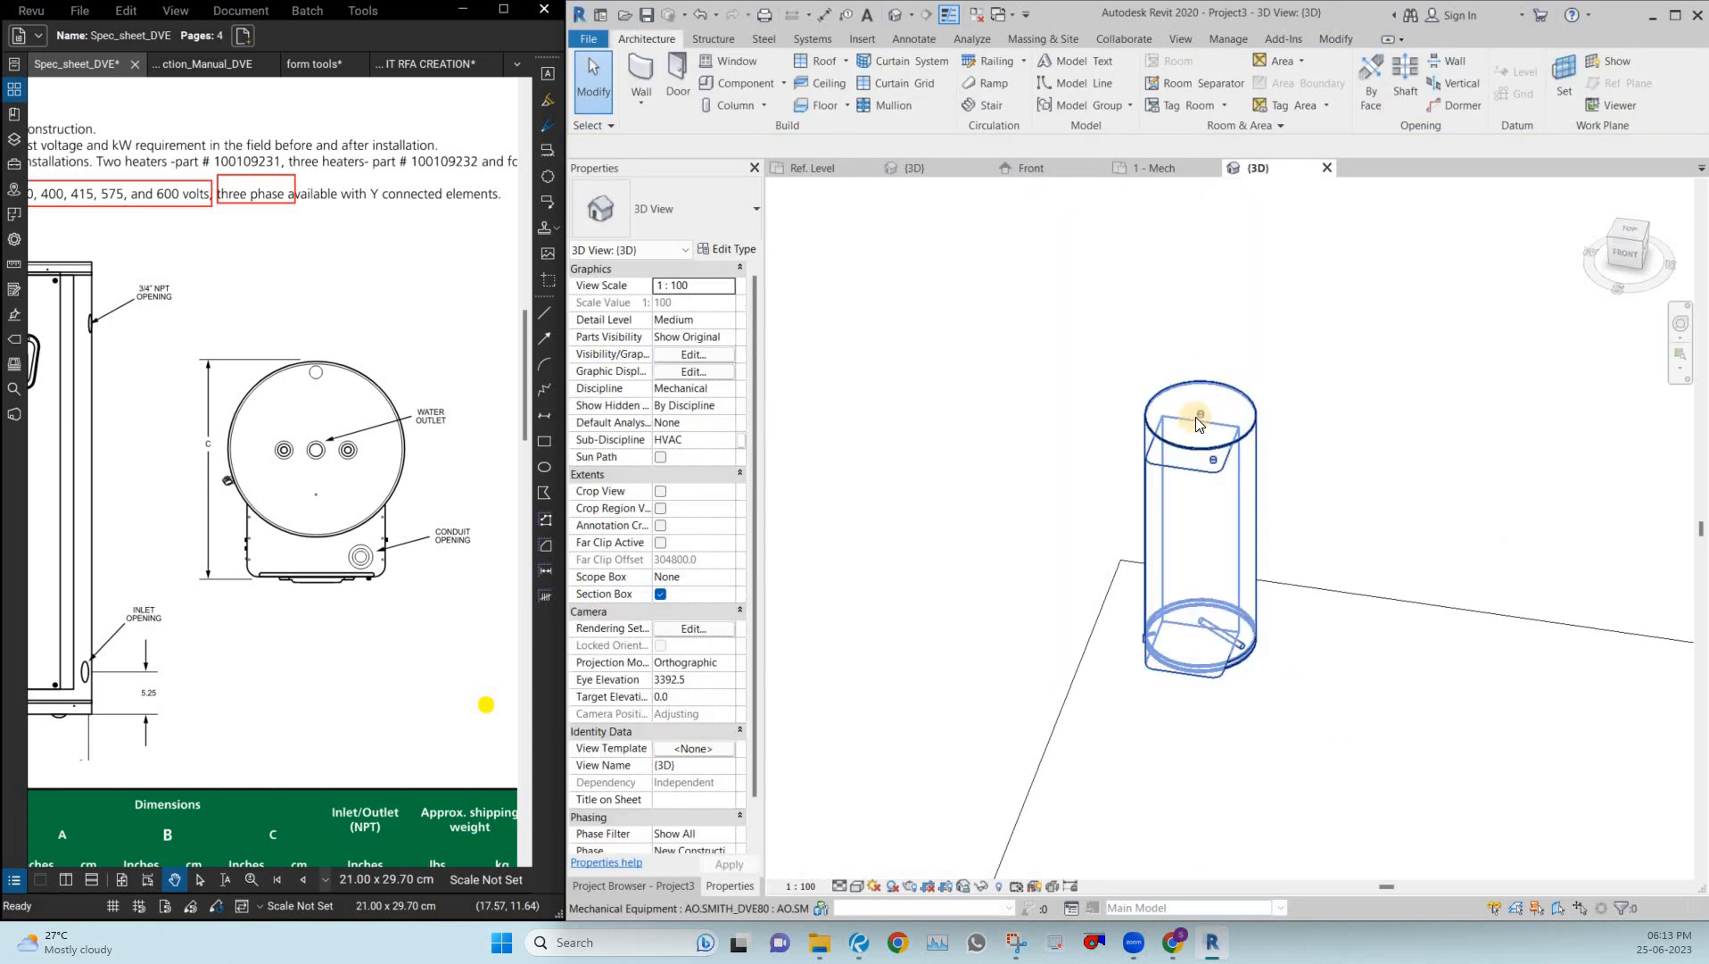
pyautogui.click(1218, 469)
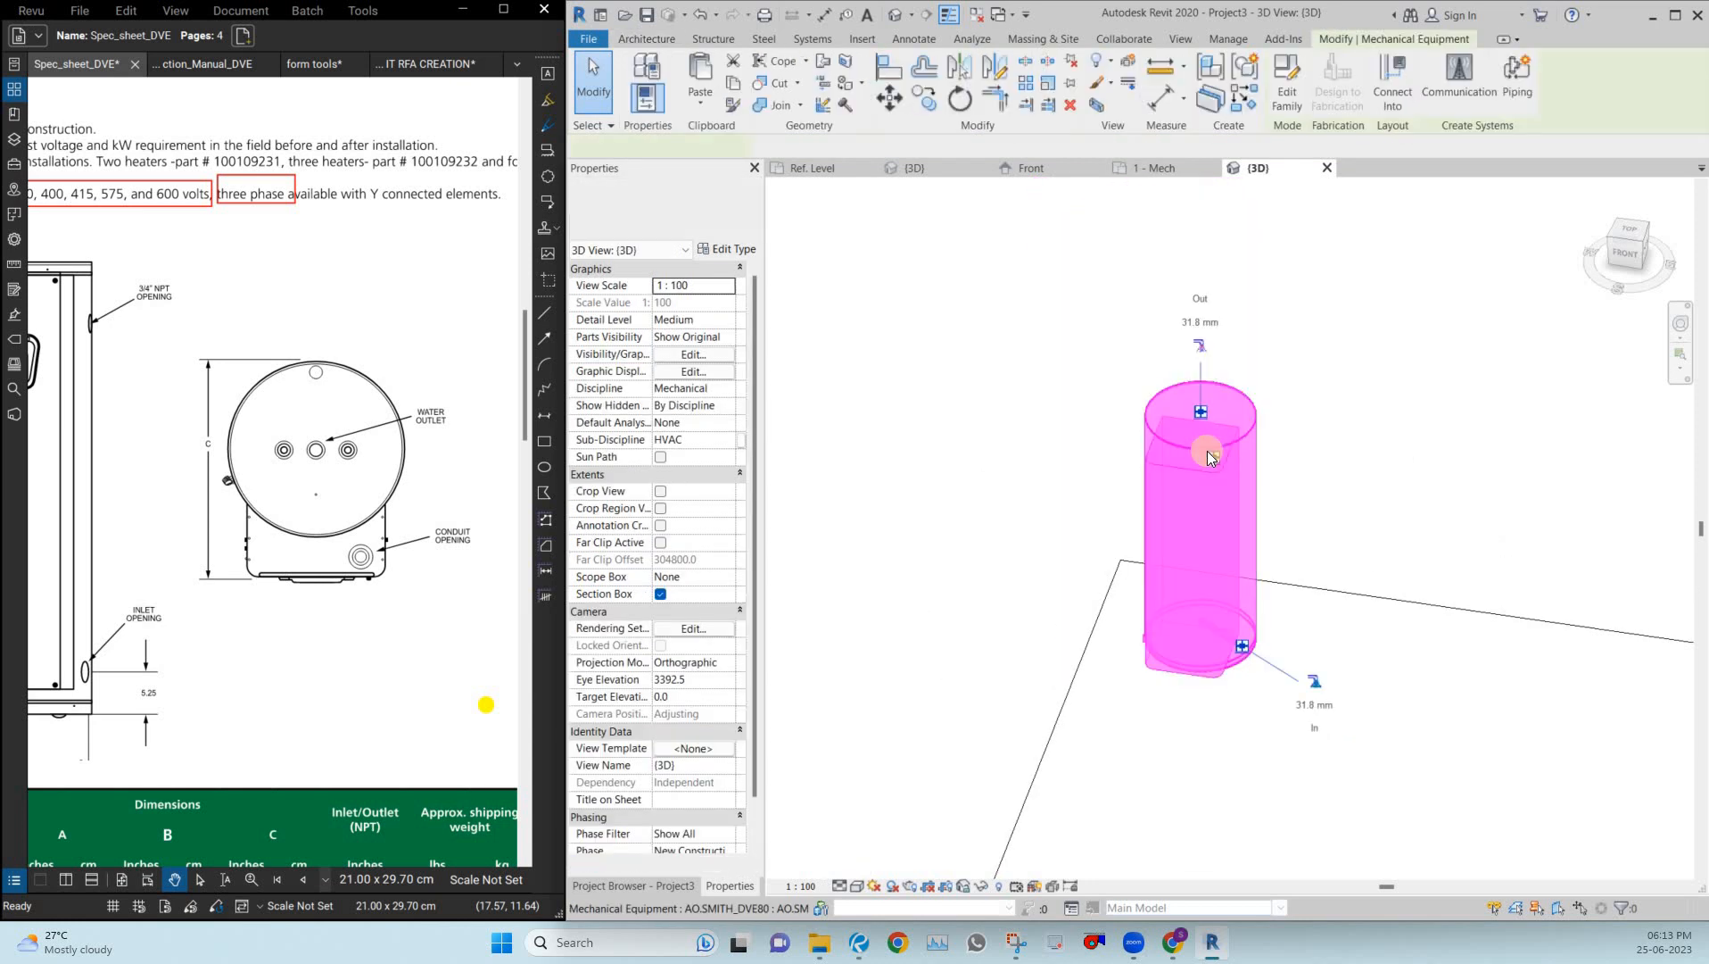
pyautogui.click(1249, 696)
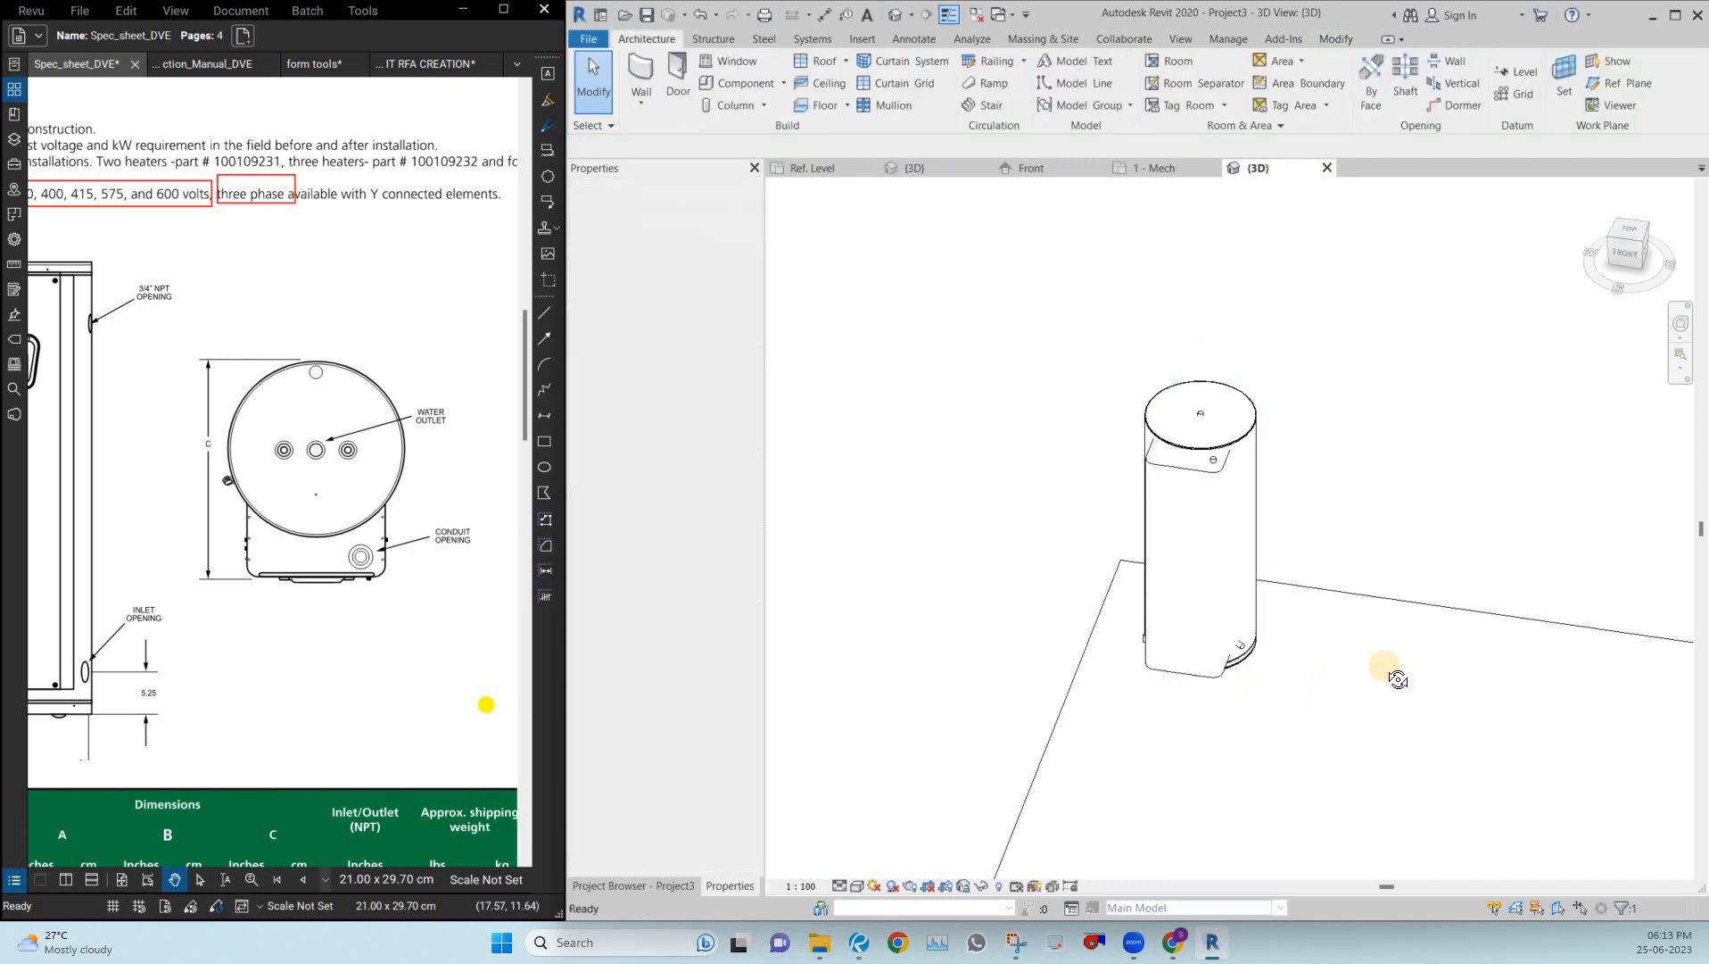
pyautogui.keyDown('shift'); pyautogui.moveTo(1396, 678); pyautogui.dragTo(1043, 167, button='middle'); pyautogui.keyUp('shift')
# Return to the family's 3D view and join the front housing extrusion with the cylindrical tank geometry.
pyautogui.click(1042, 167)
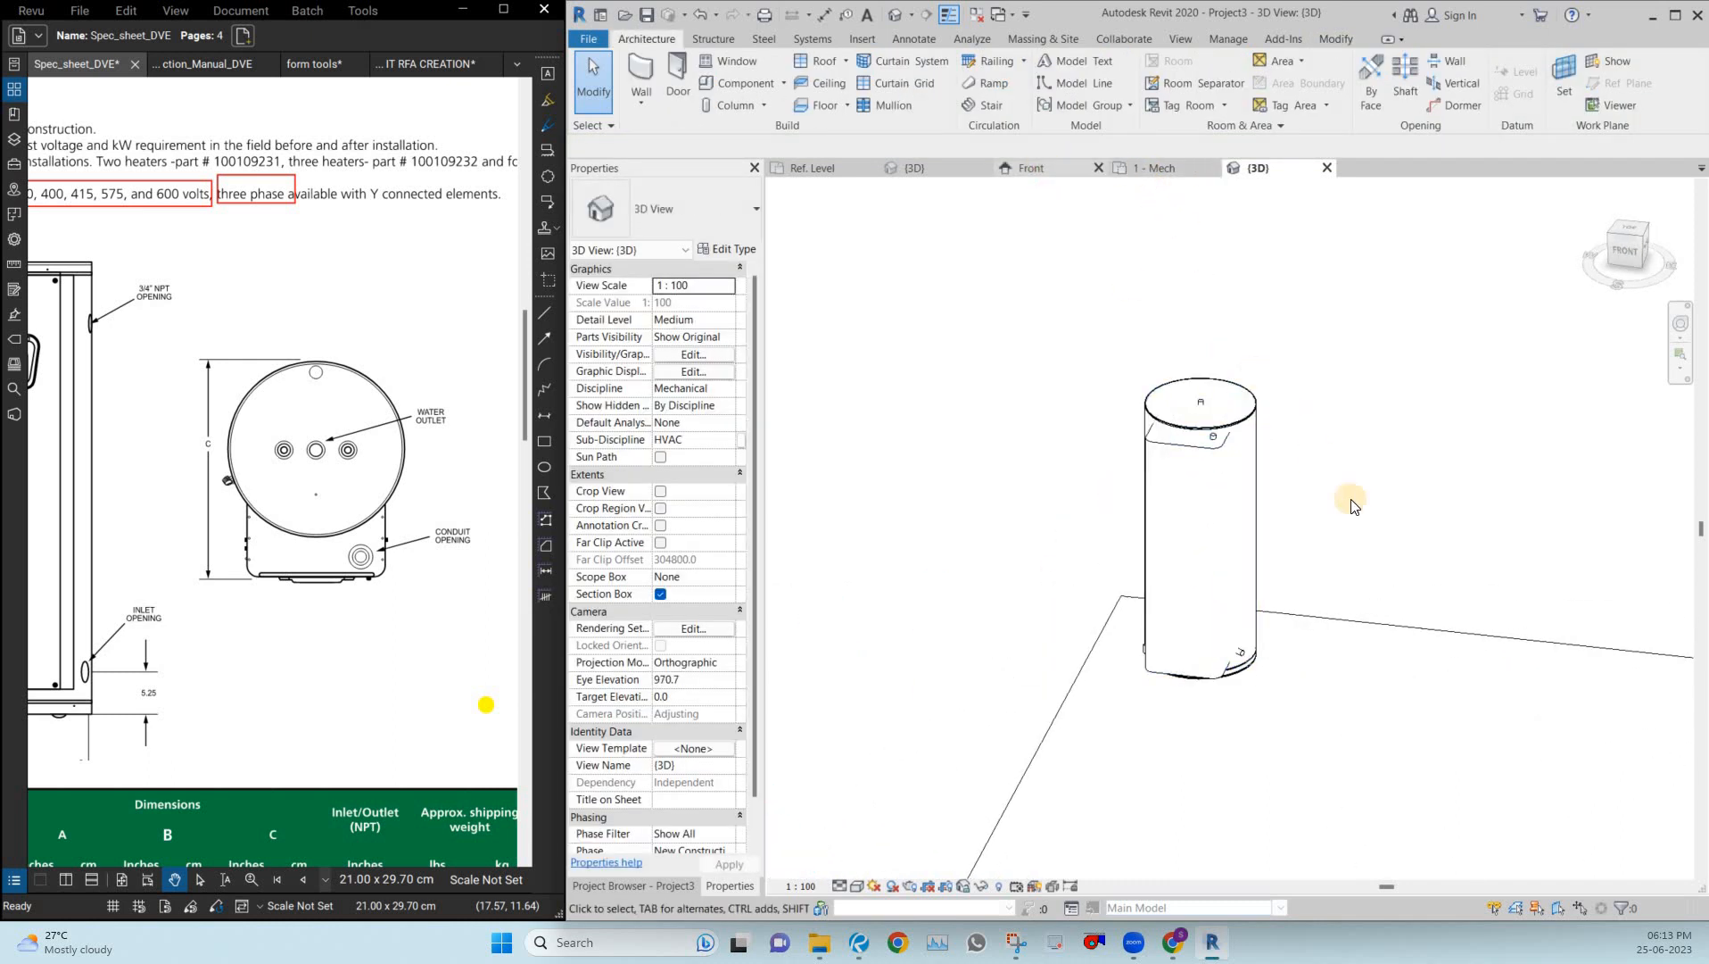
pyautogui.click(899, 179)
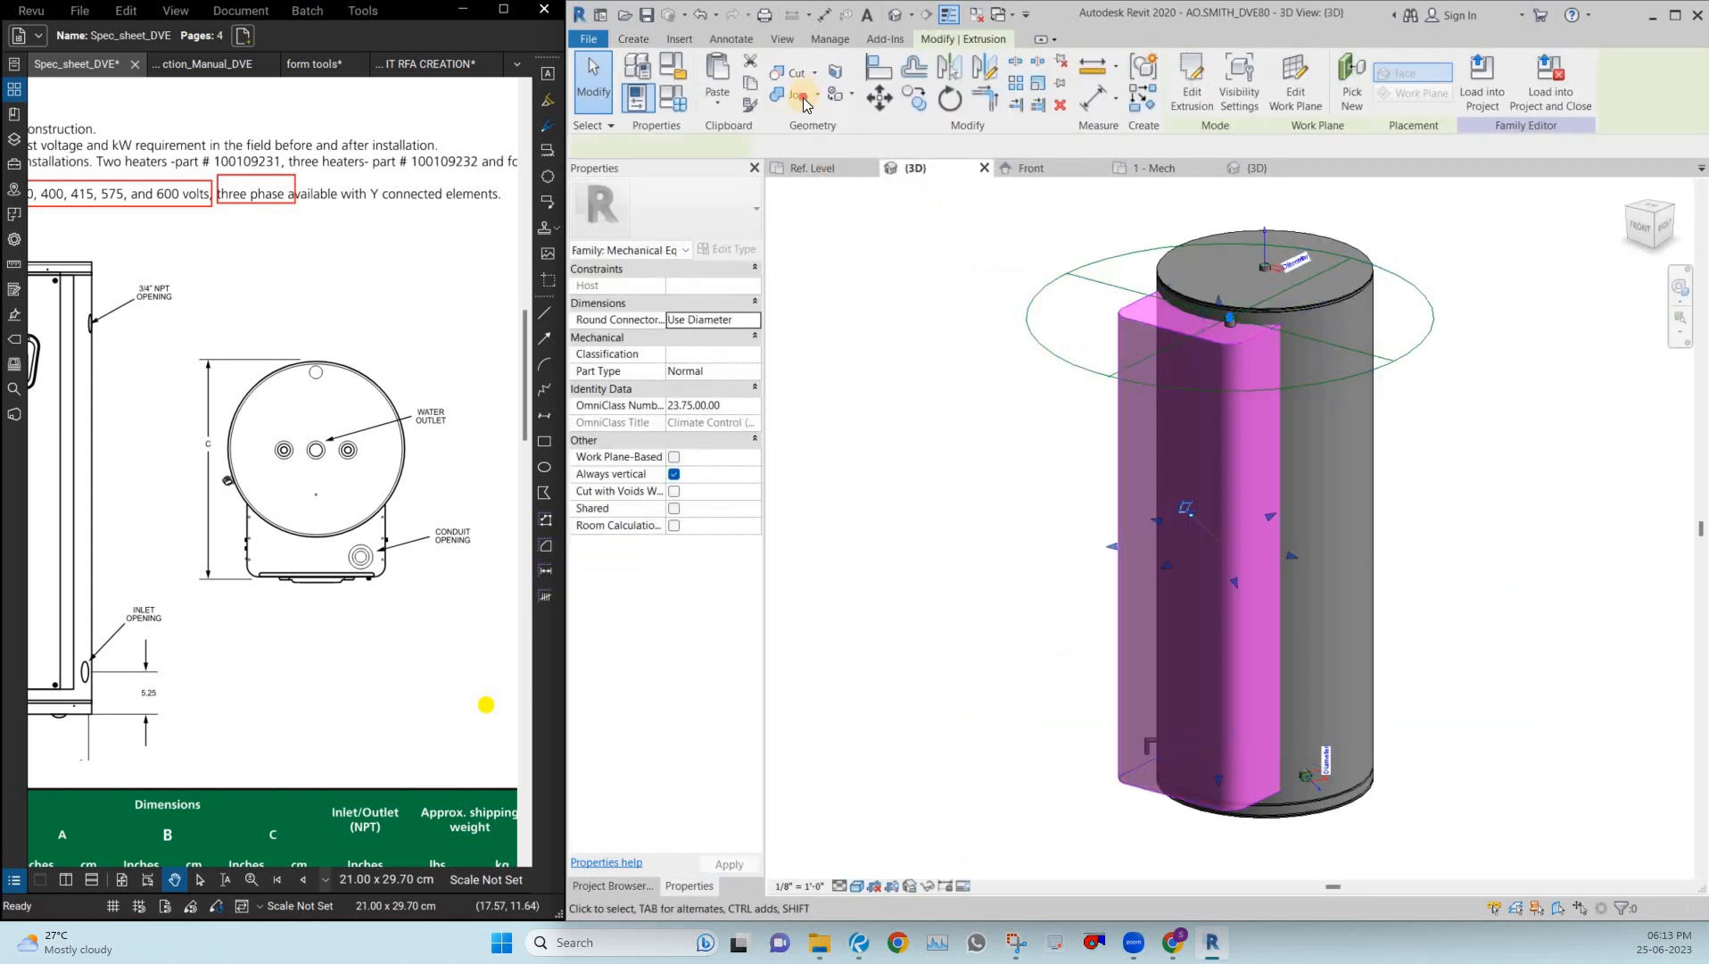
pyautogui.click(797, 93)
pyautogui.click(1311, 516)
pyautogui.click(1235, 458)
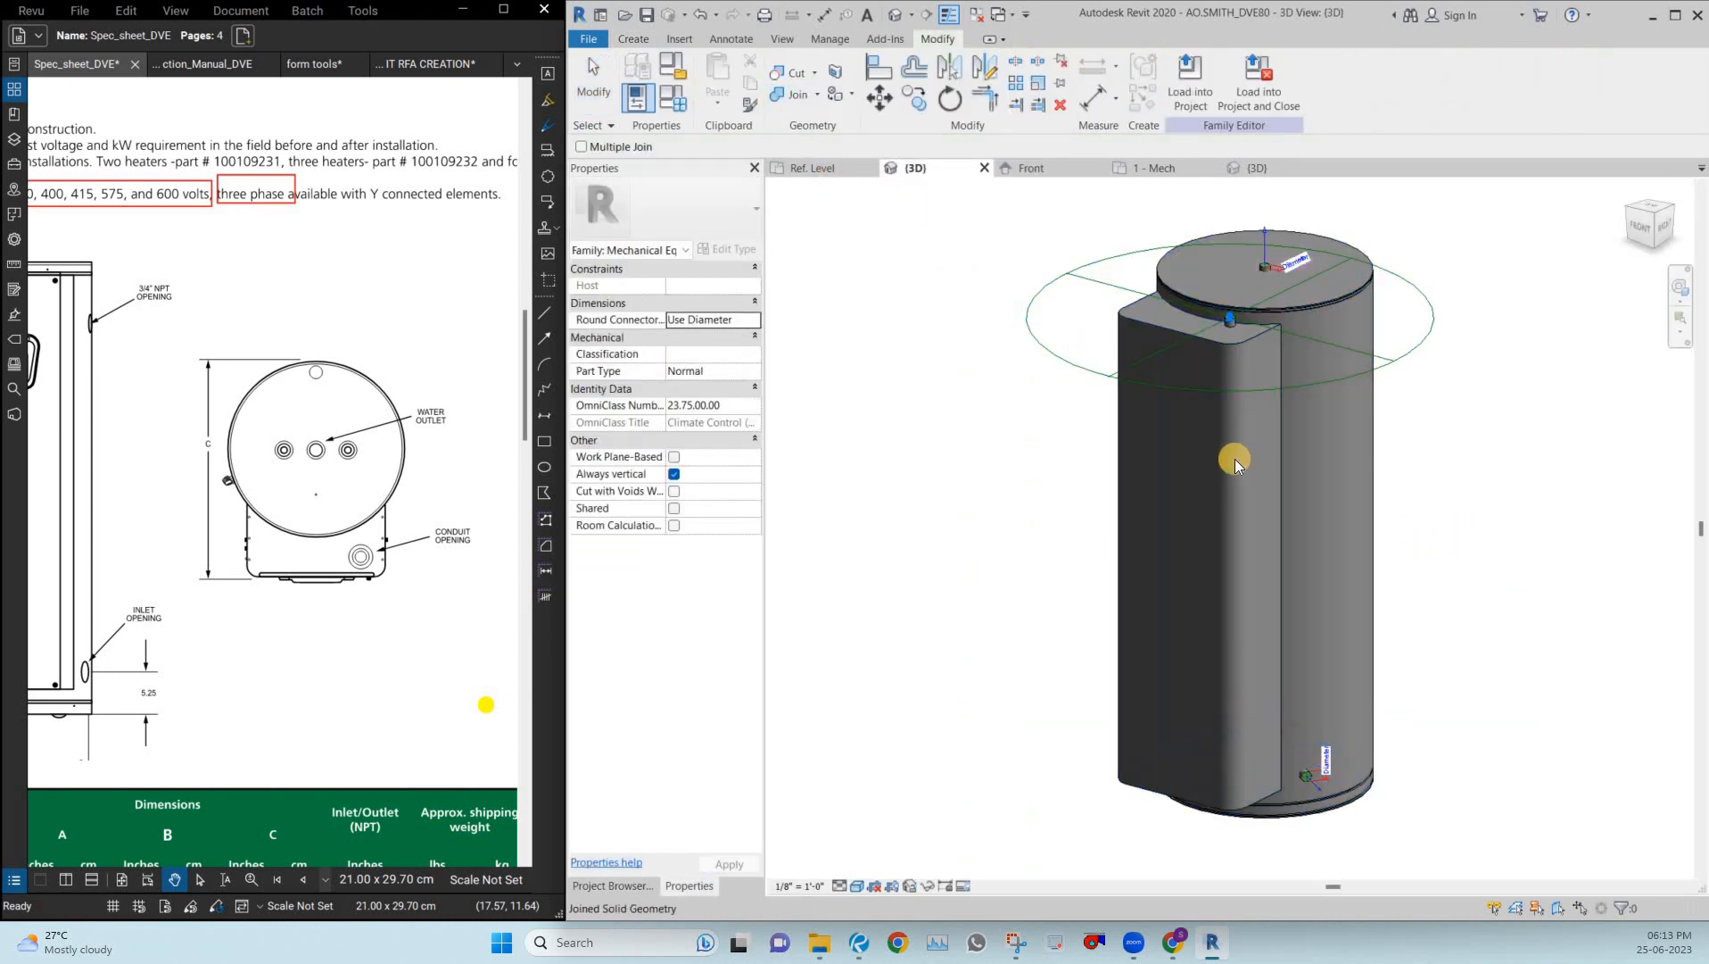
pyautogui.press('Escape')
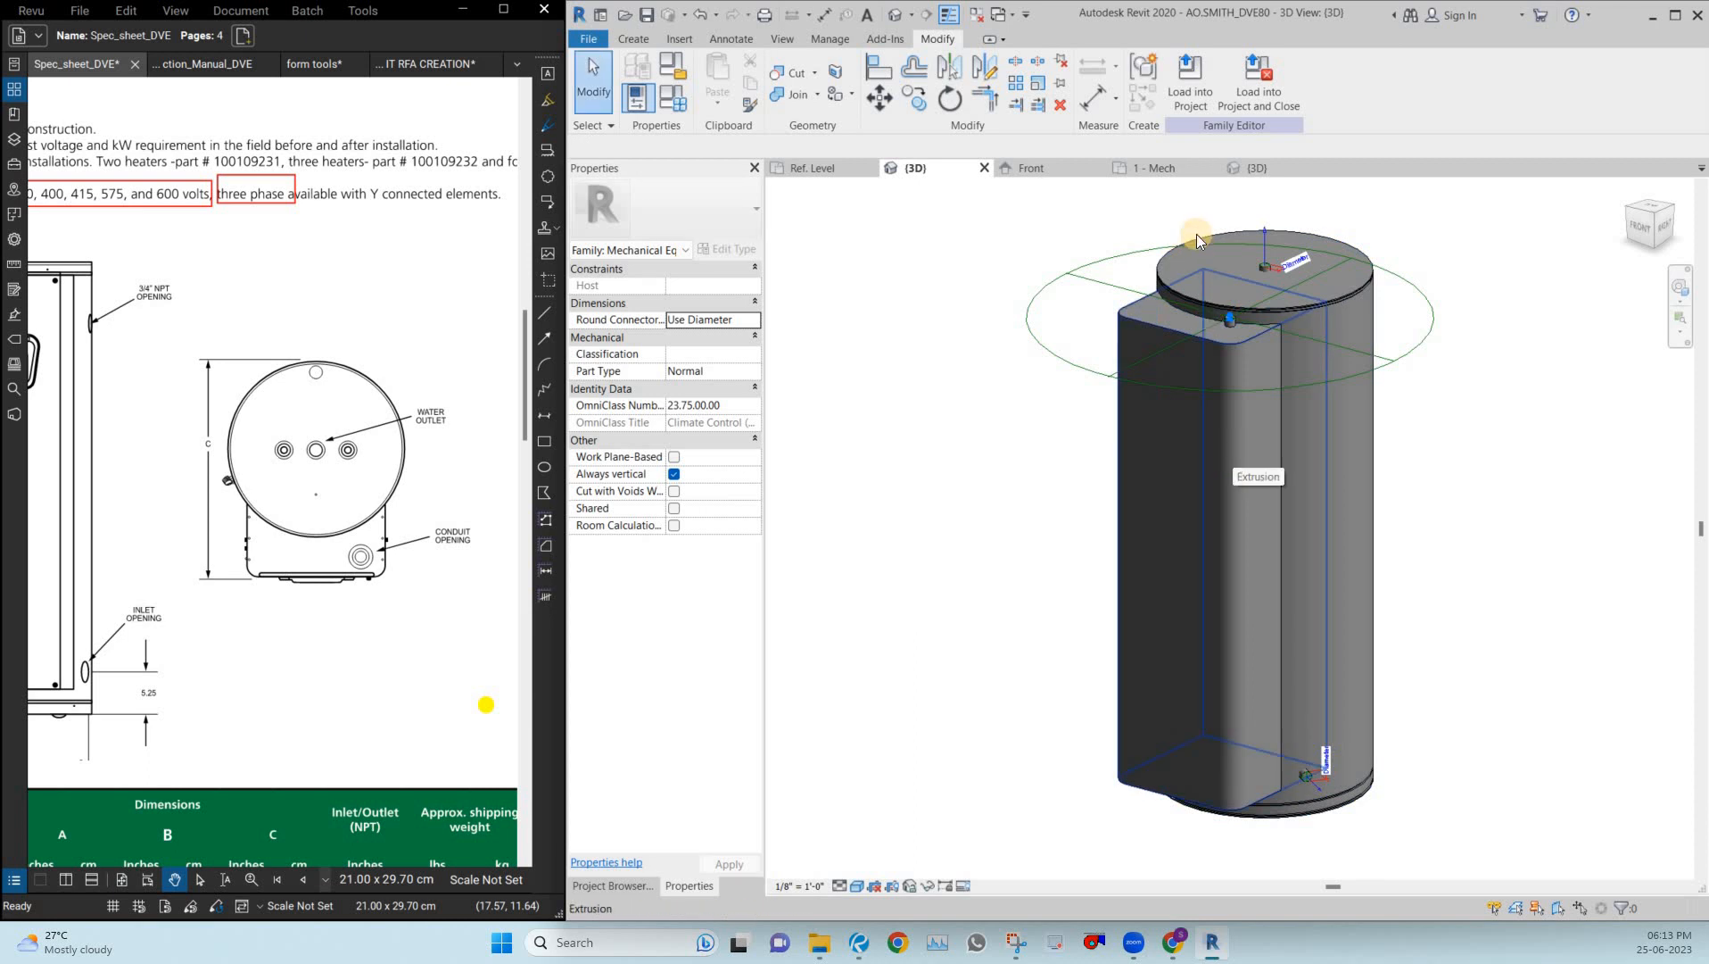
# Reload the family into the project, overwriting the existing version and its parameter values, and inspect the heater in 3D.
pyautogui.click(1198, 93)
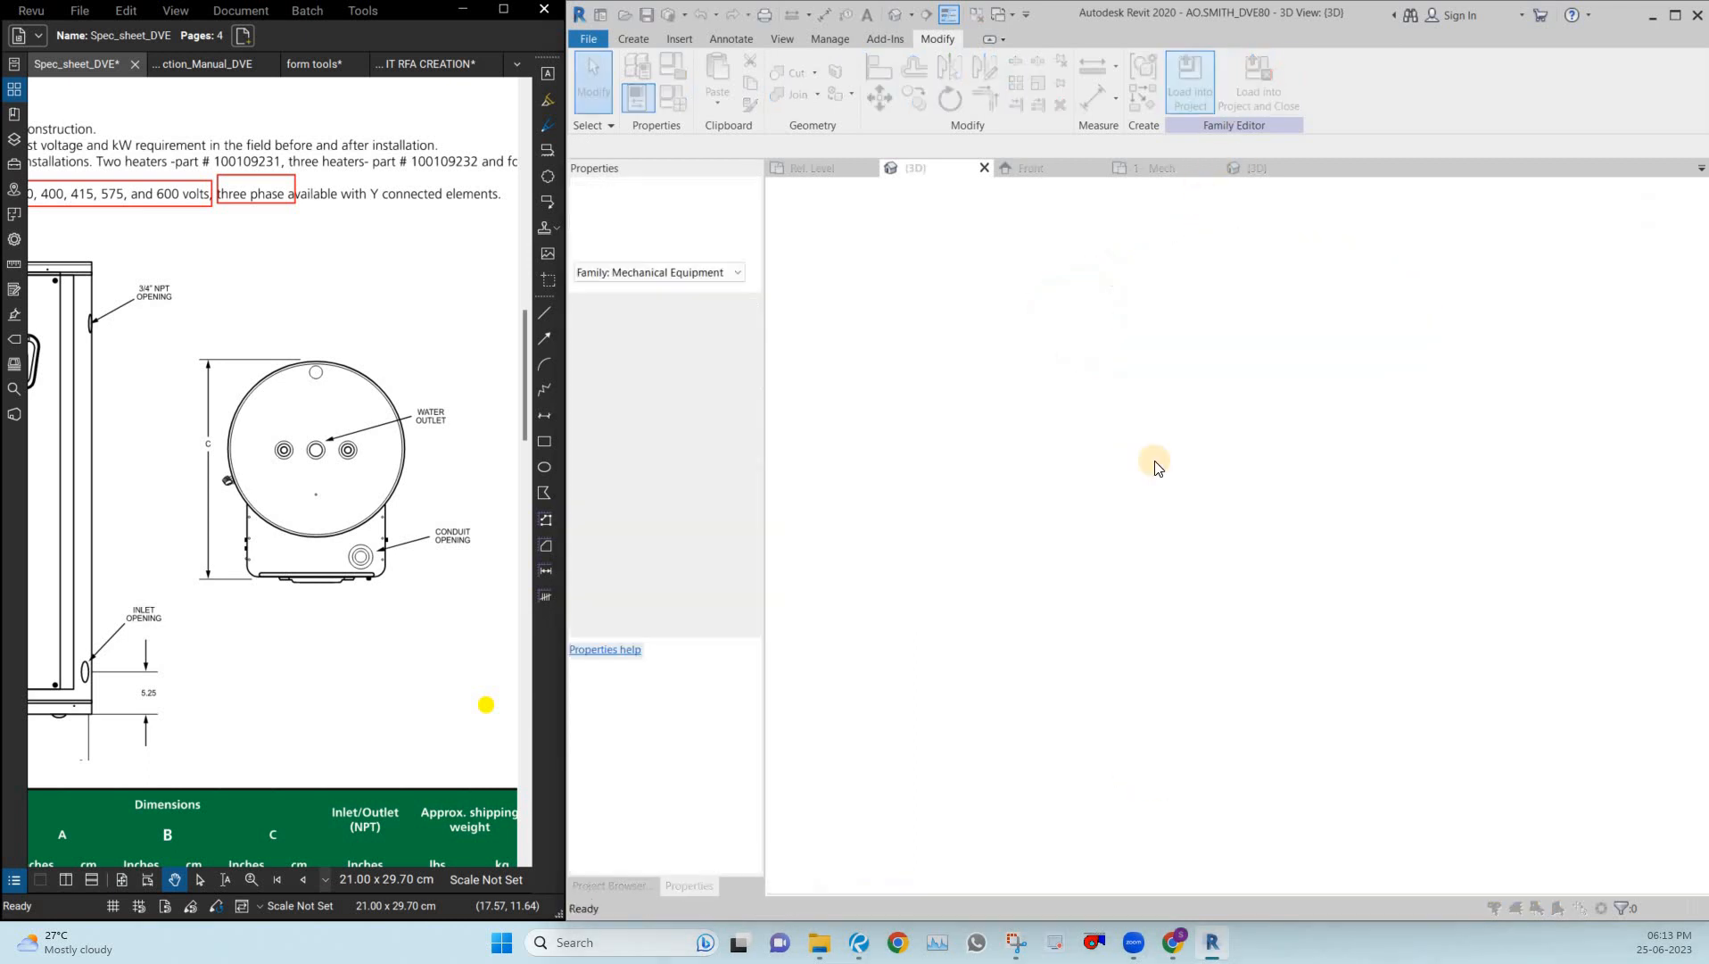
pyautogui.click(972, 487)
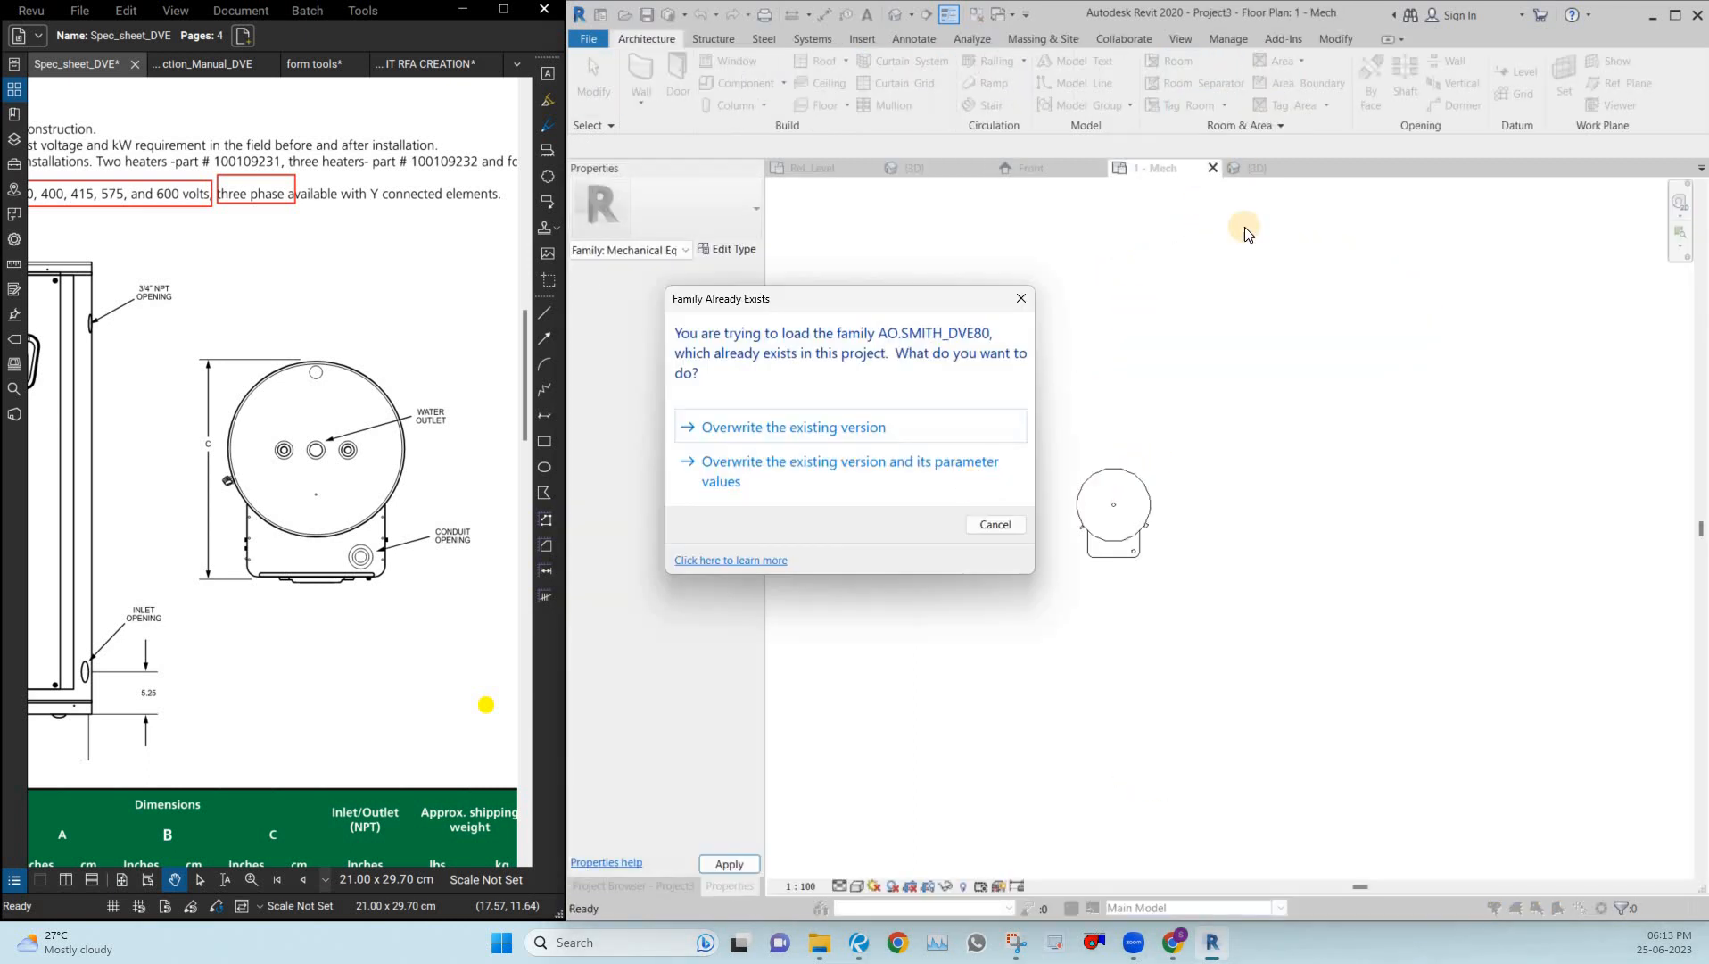
pyautogui.click(1258, 167)
pyautogui.keyDown('shift'); pyautogui.moveTo(1059, 498); pyautogui.dragTo(1327, 477, button='middle'); pyautogui.keyUp('shift')
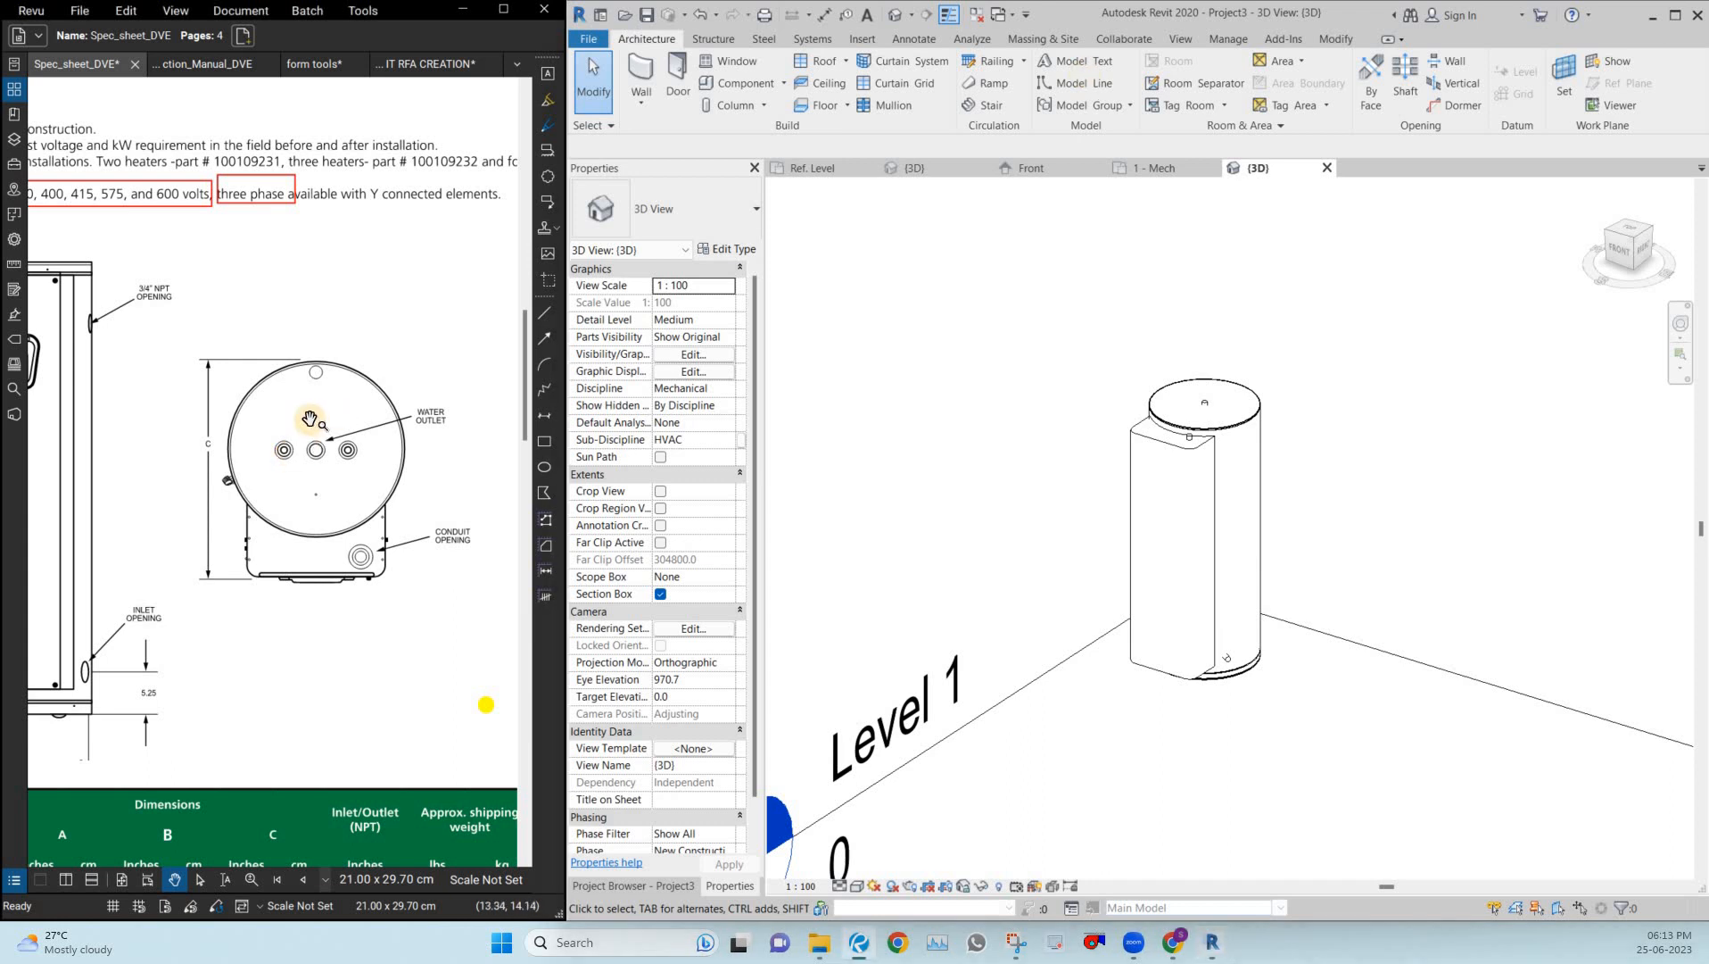
# Switch to the spec sheet in Revu and examine the product photo of the water heater on its first page.
pyautogui.scroll(-5, 310, 419)
pyautogui.scroll(5, 268, 288)
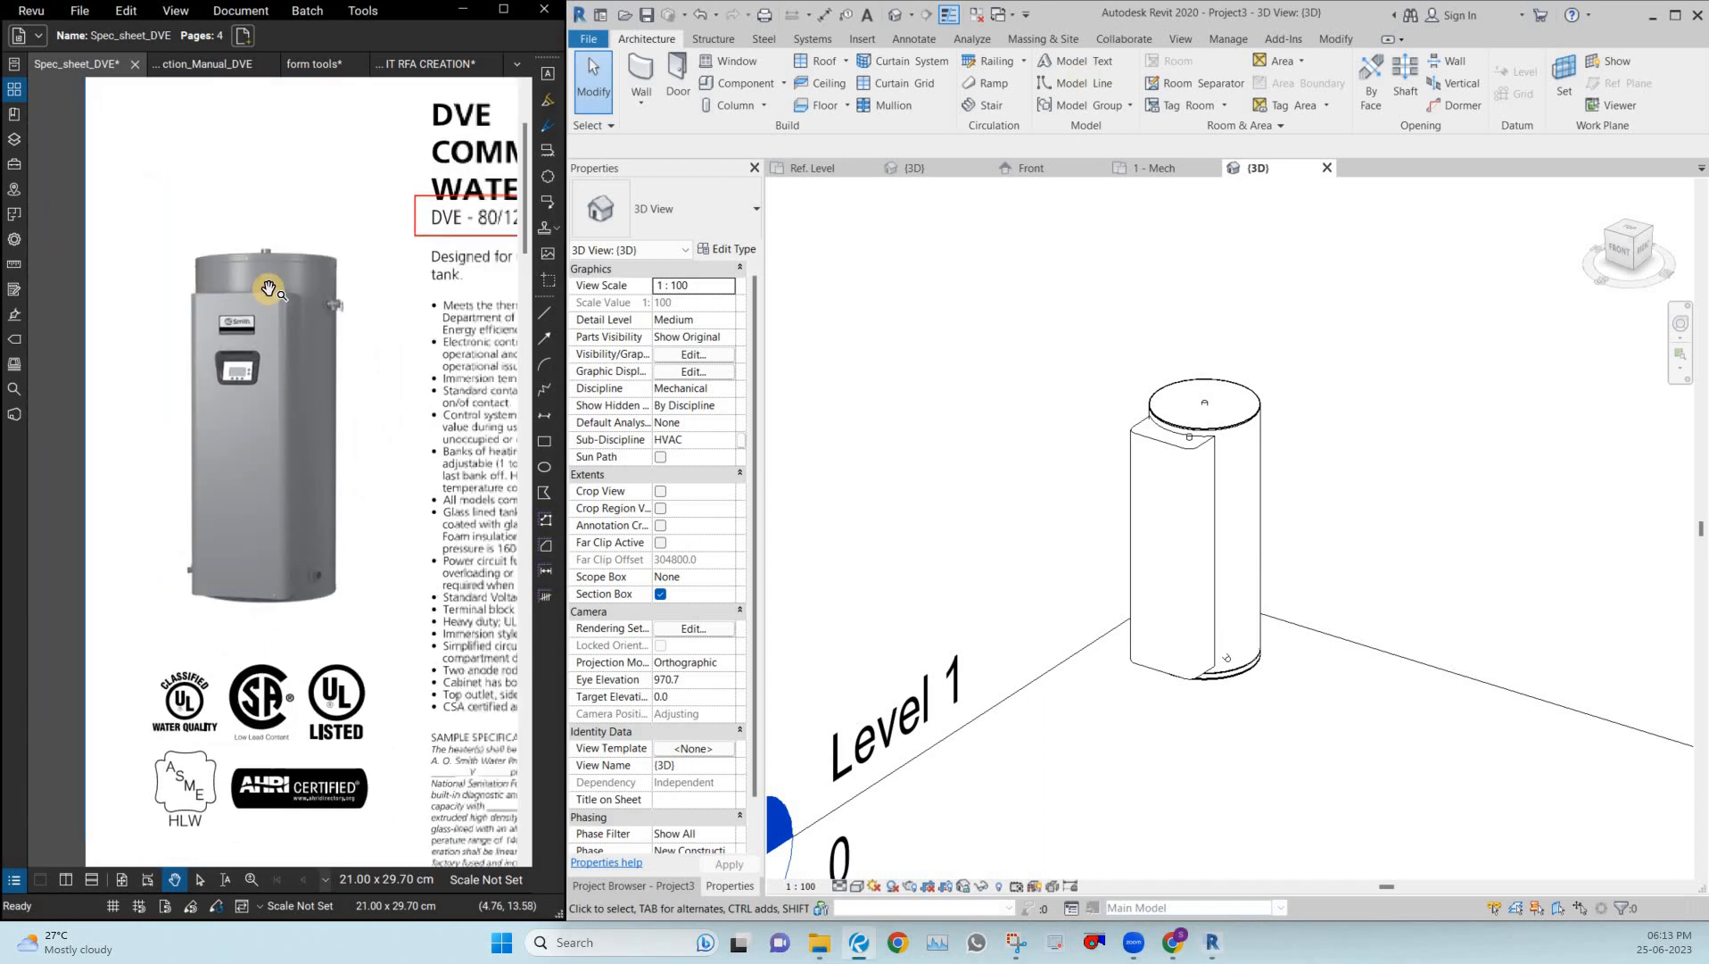
pyautogui.scroll(3, 298, 426)
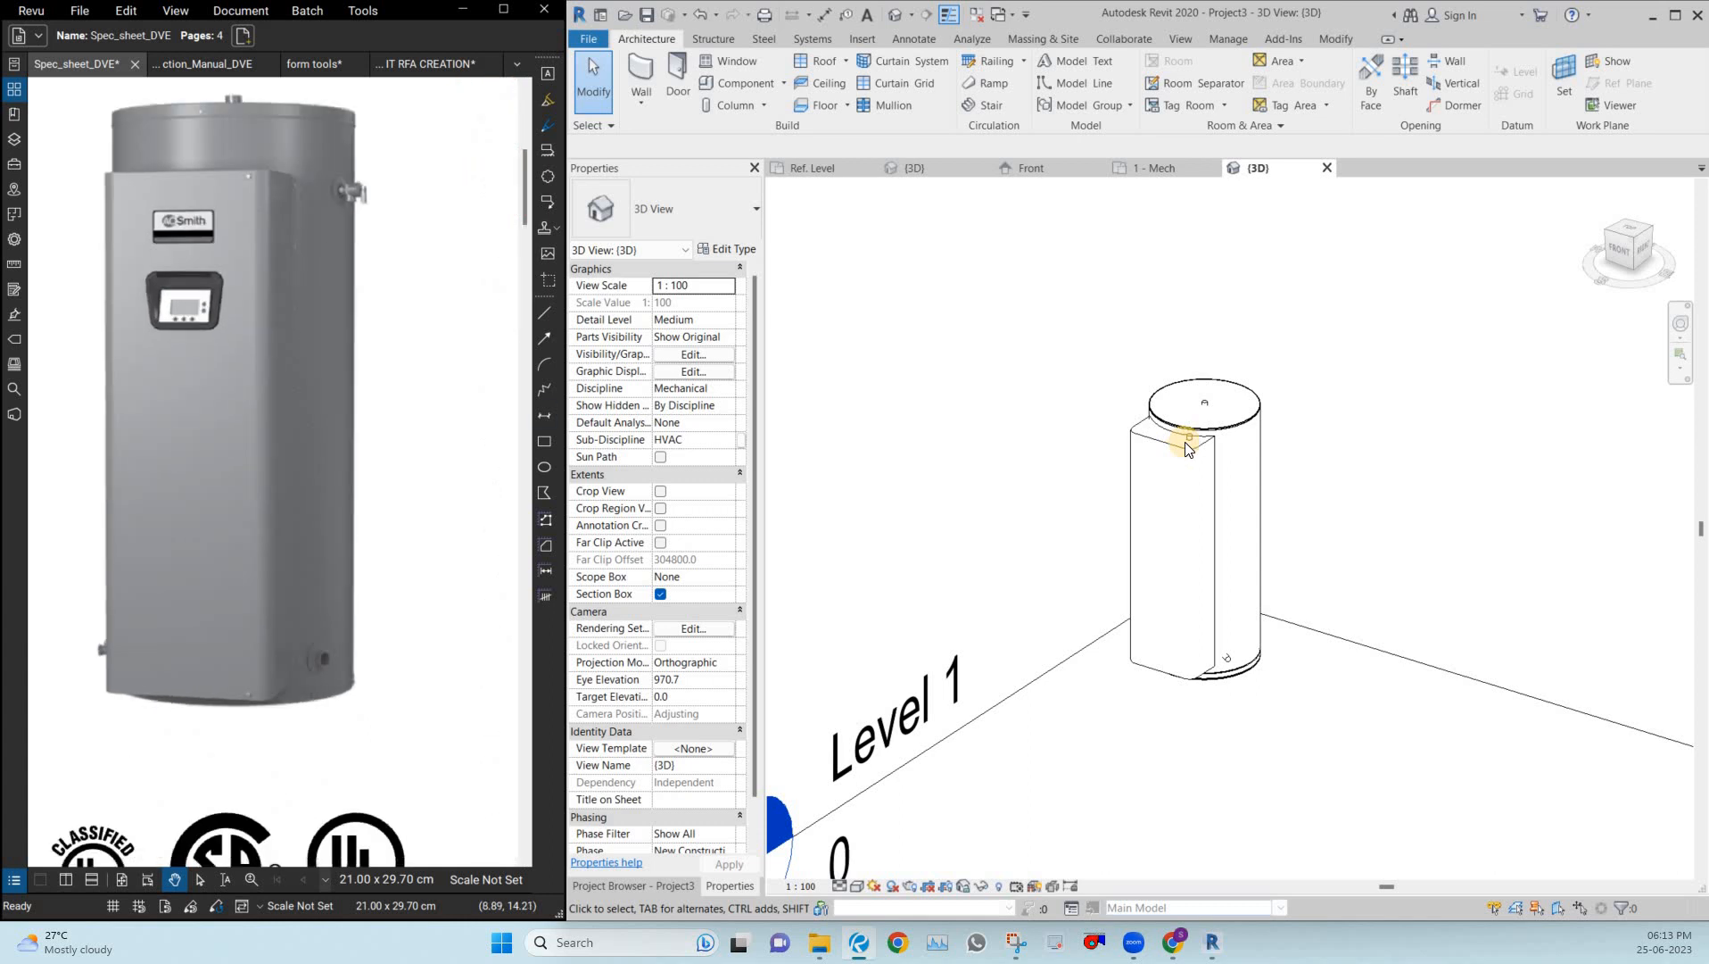